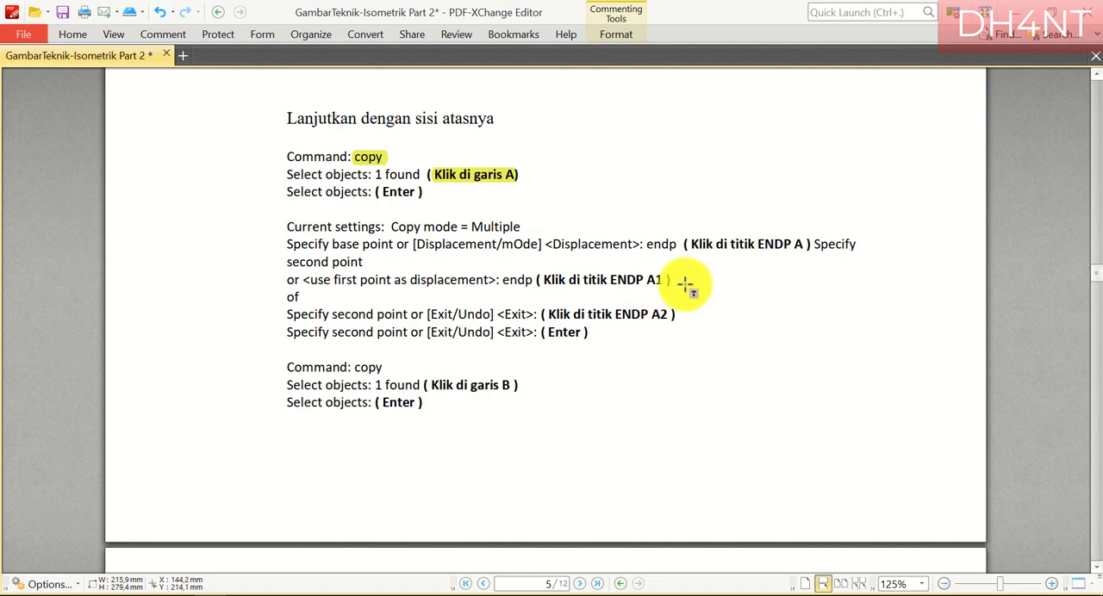
Highlight "copy" and "garis B" in the second copy instruction of the top-side section
left_click_drag(355, 365, 387, 365)
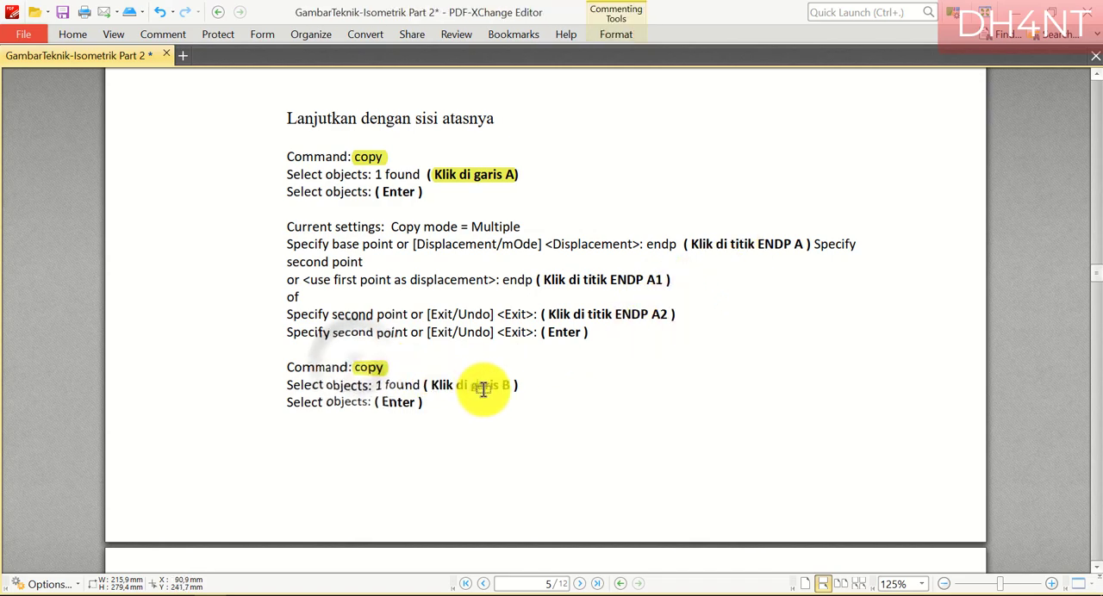
left_click_drag(481, 386, 540, 391)
scroll(542, 417, "down", 5)
scroll(542, 417, "down", 5)
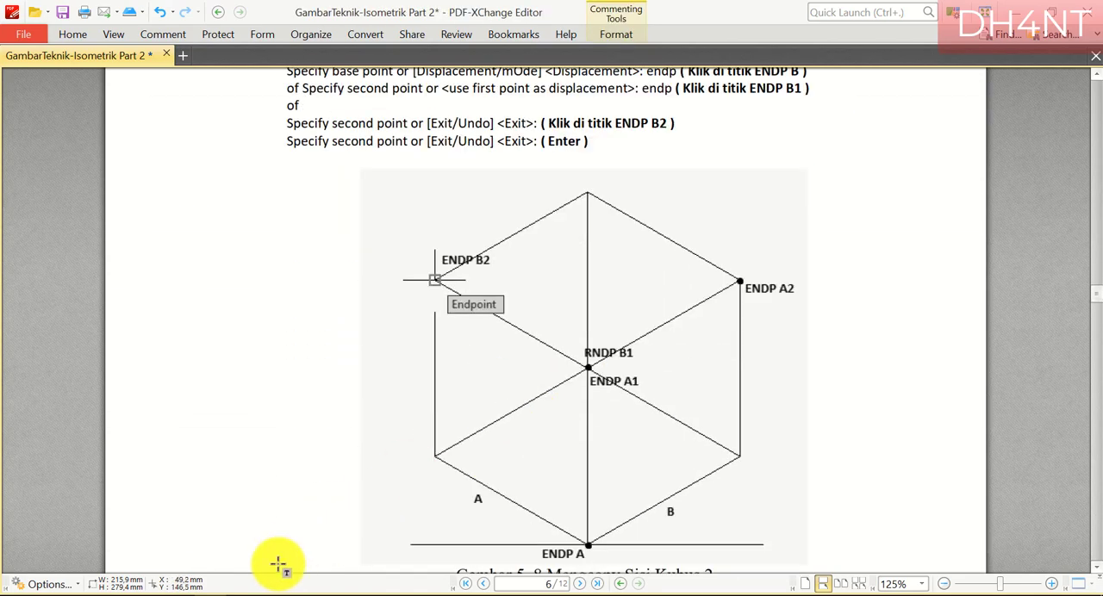
Switch to AutoCAD and copy the base rhombus's lower-left edge from the bottom vertex to the rhombus's upper vertex
left_click(168, 595)
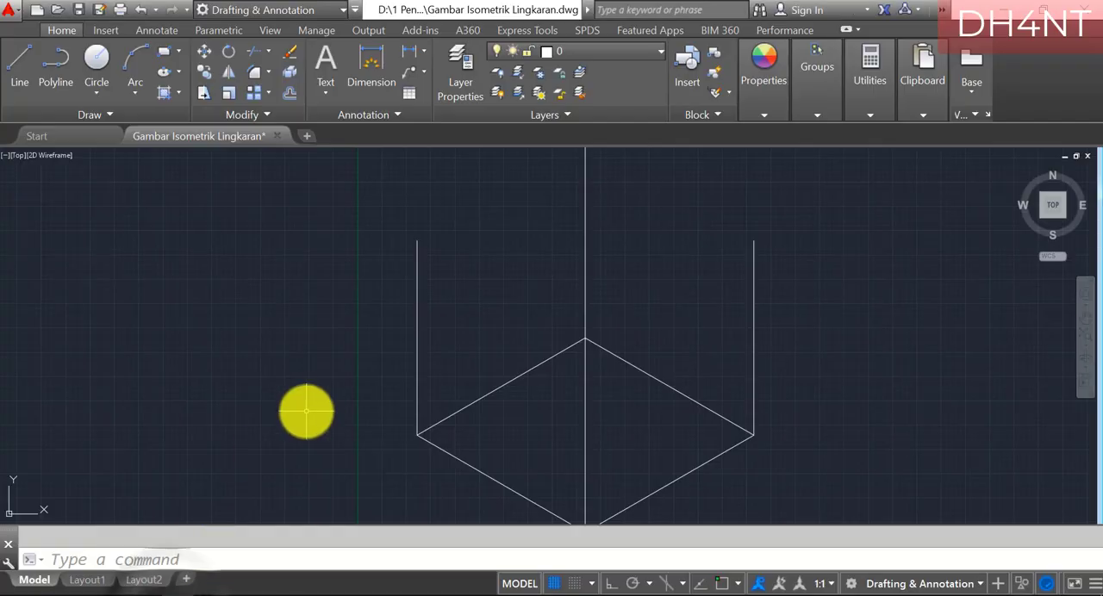
left_click(487, 476)
scroll(487, 477, "down", 2)
scroll(517, 512, "up", 2)
key("Return")
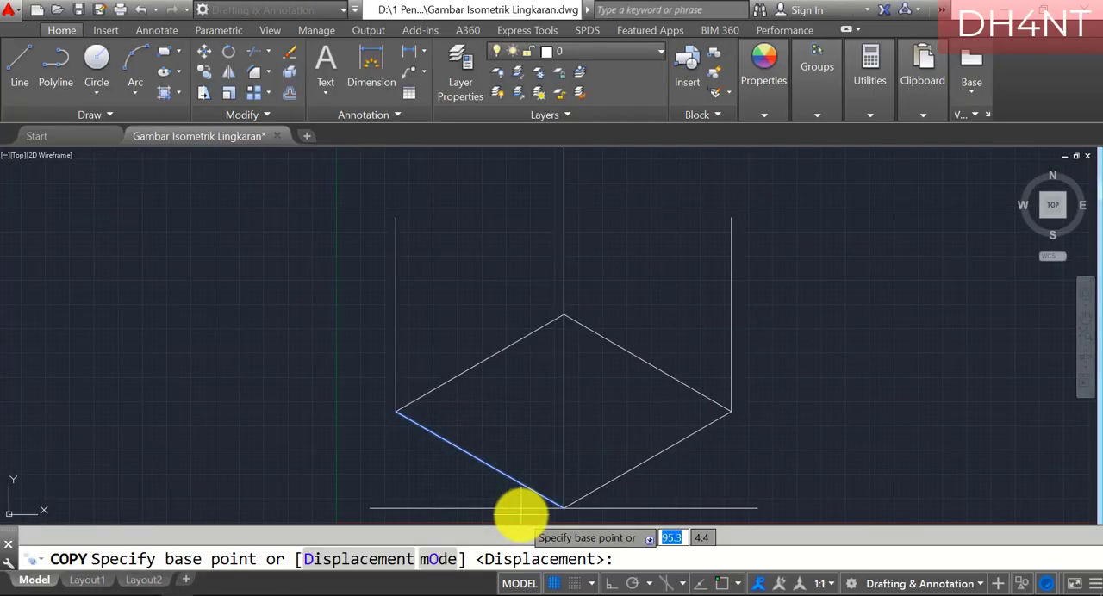
type("inte")
key("Return")
scroll(522, 516, "up", 2)
left_click(586, 504)
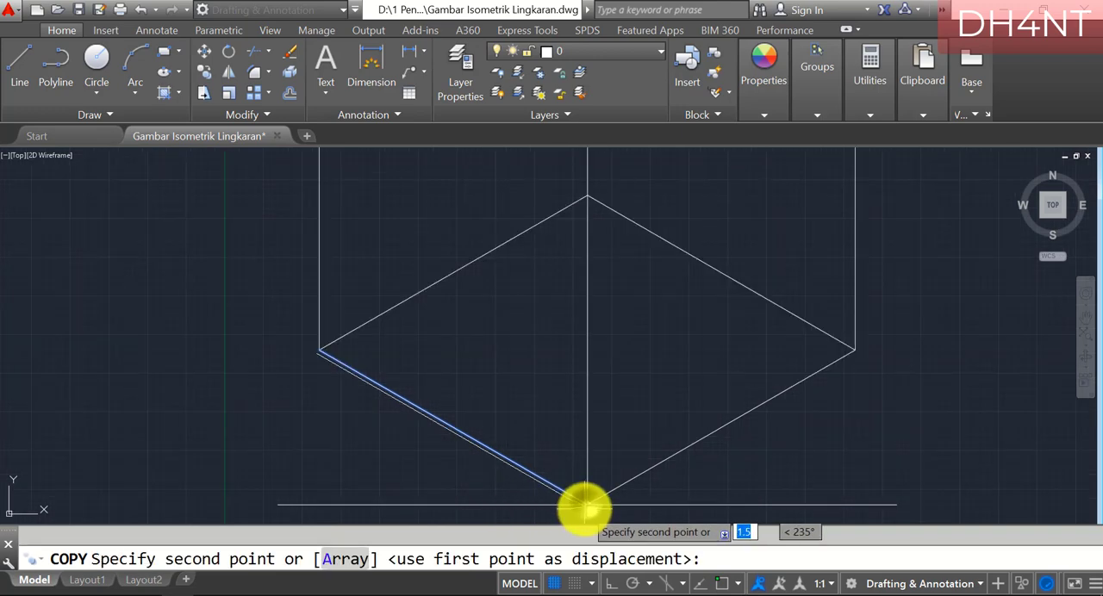
scroll(586, 504, "down", 4)
scroll(568, 350, "up", 2)
key("Return")
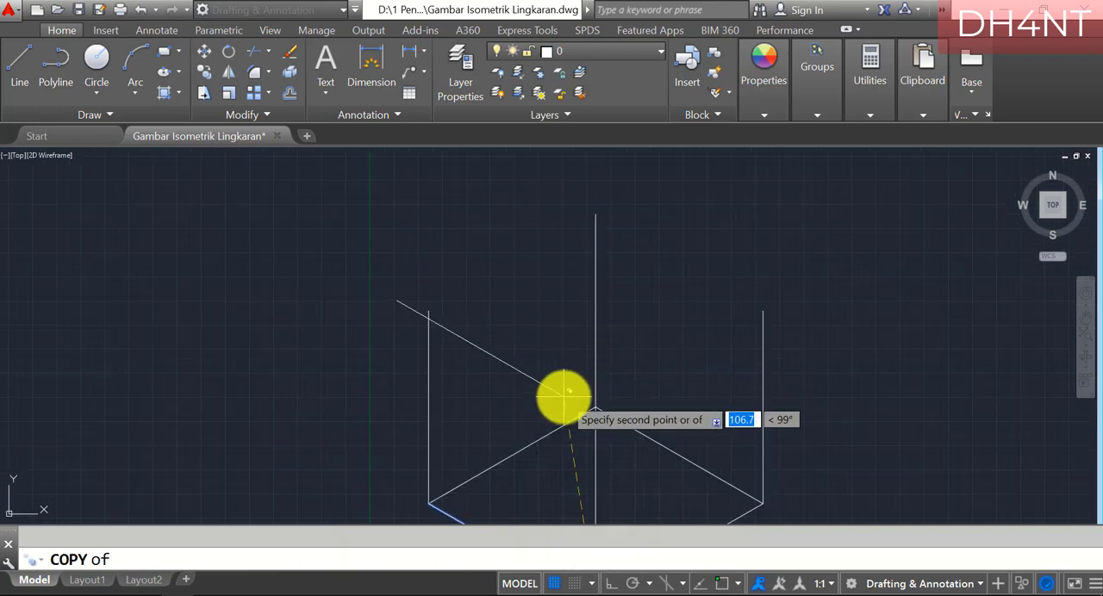
left_click(595, 404)
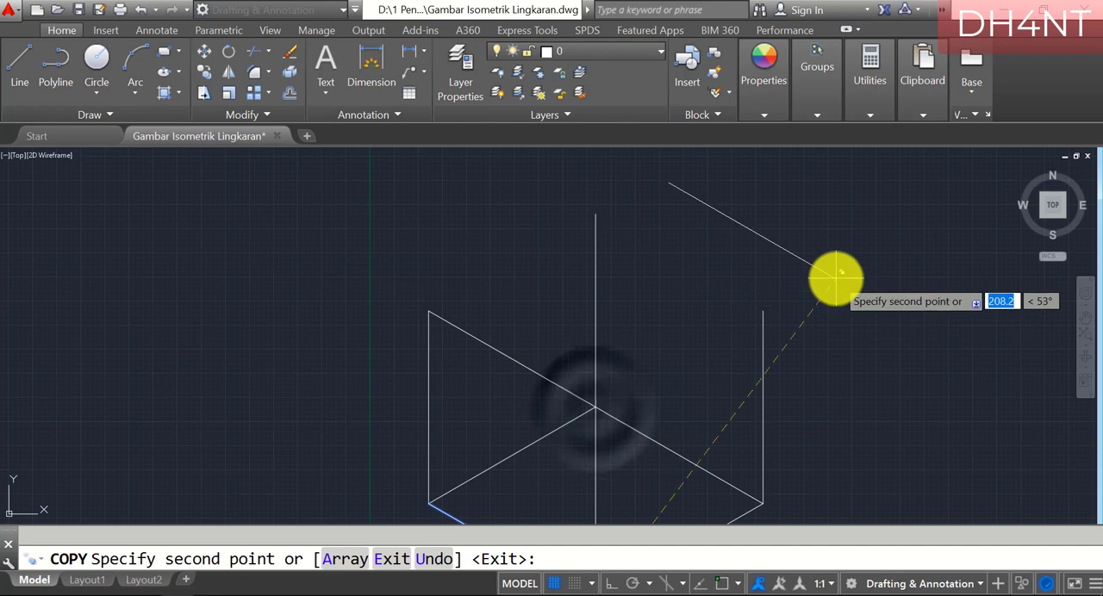
Try to place a second copy of the edge at the right vertical edge's upper end using an intersection snap
type("inte")
key("Return")
left_click(761, 307)
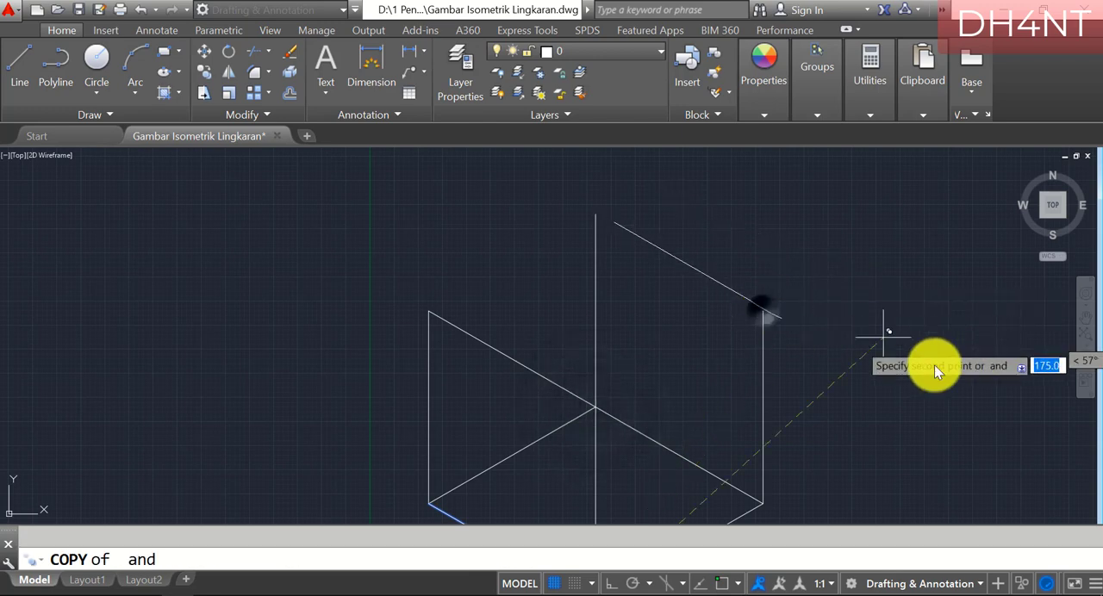
scroll(905, 362, "down", 5)
scroll(776, 309, "up", 7)
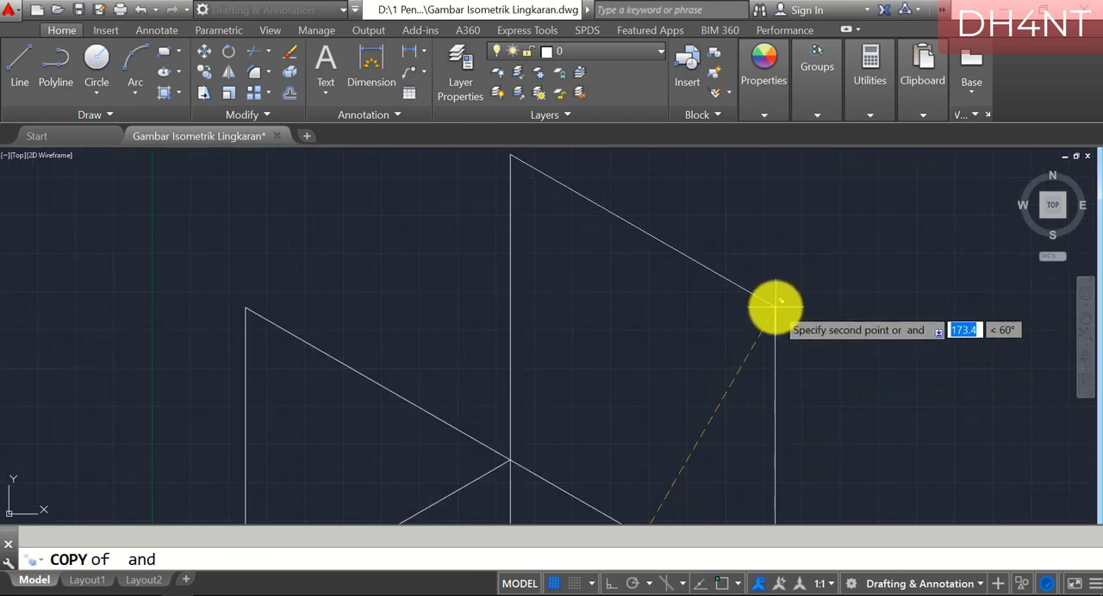
key("Return")
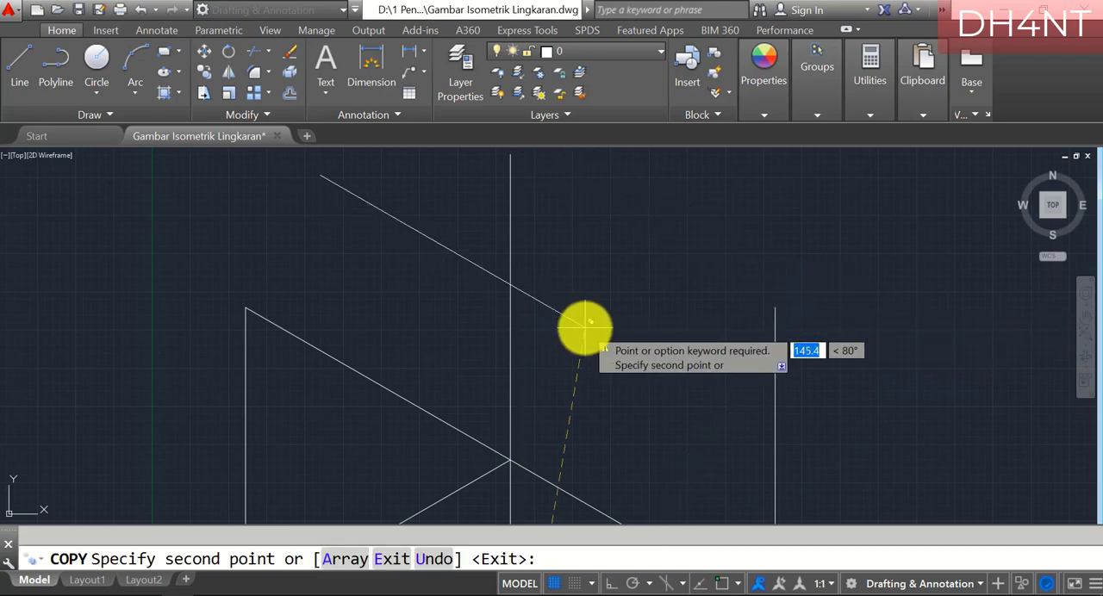
Place the second copy of the edge at the upper endpoint of the right vertical edge and finish copying
key("Return")
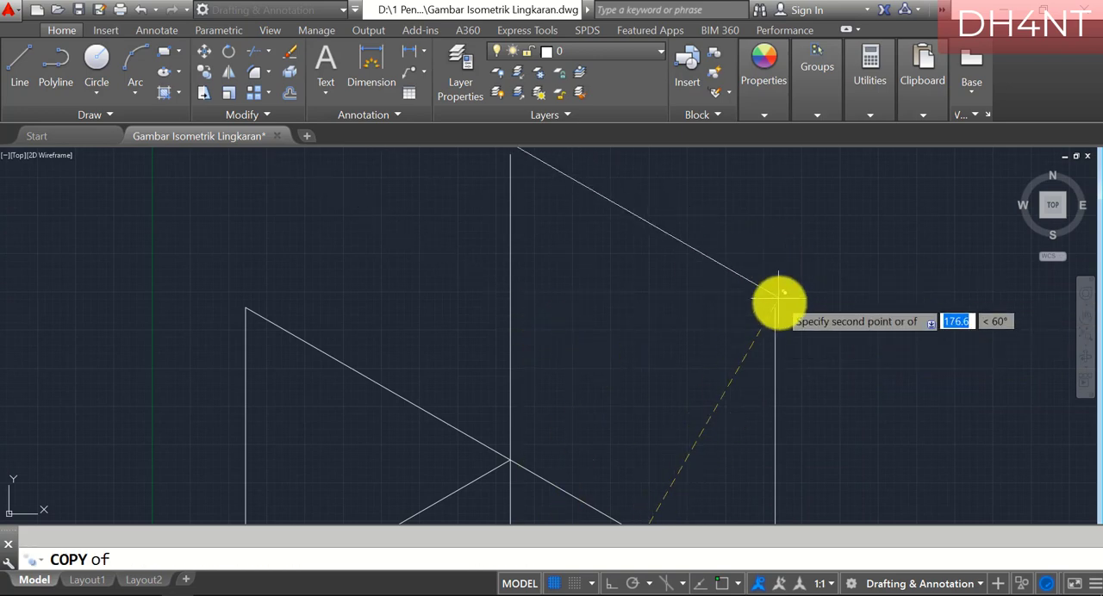
scroll(778, 309, "down", 5)
left_click(651, 338)
key("Return")
Copy the base rhombus's lower-right edge from the bottom vertex to the central intersection of the cube
type("co")
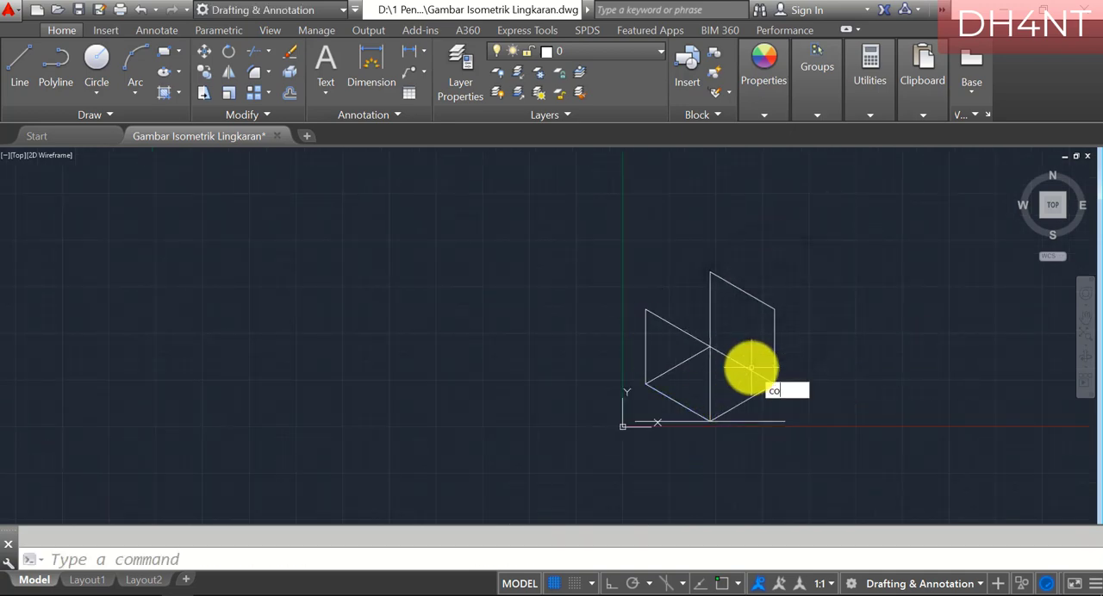
key("Return")
scroll(771, 394, "up", 3)
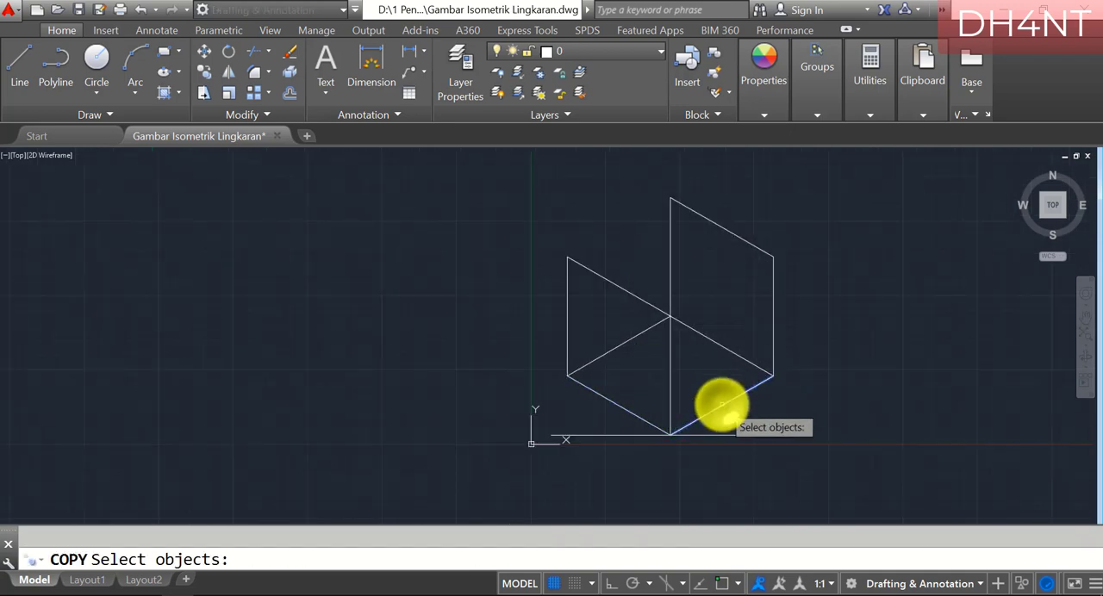
left_click(723, 405)
key("Return")
key("Return")
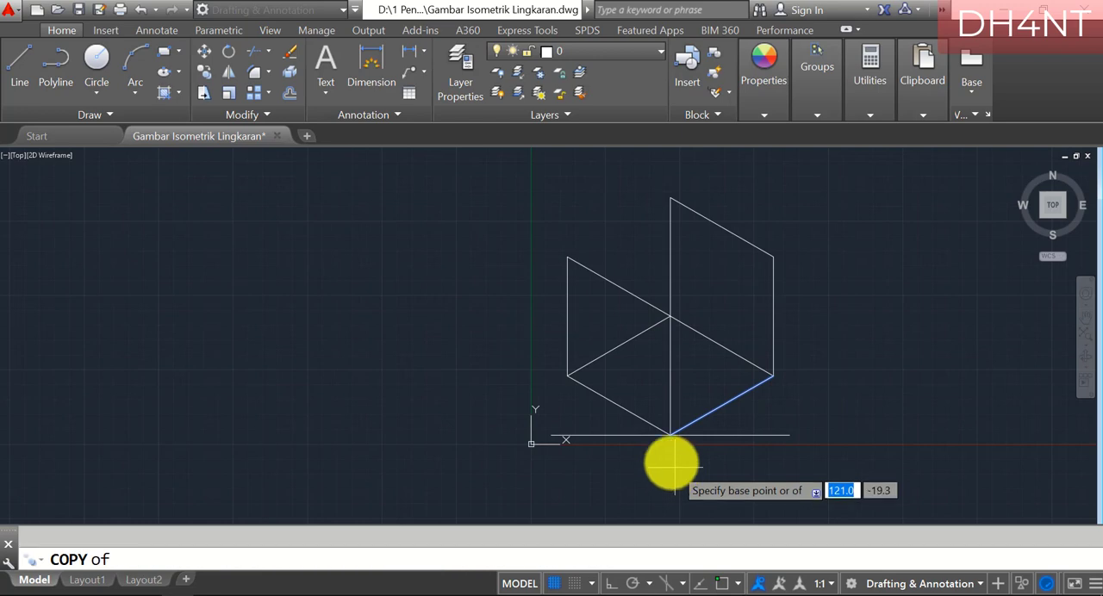
left_click(671, 434)
type("endp")
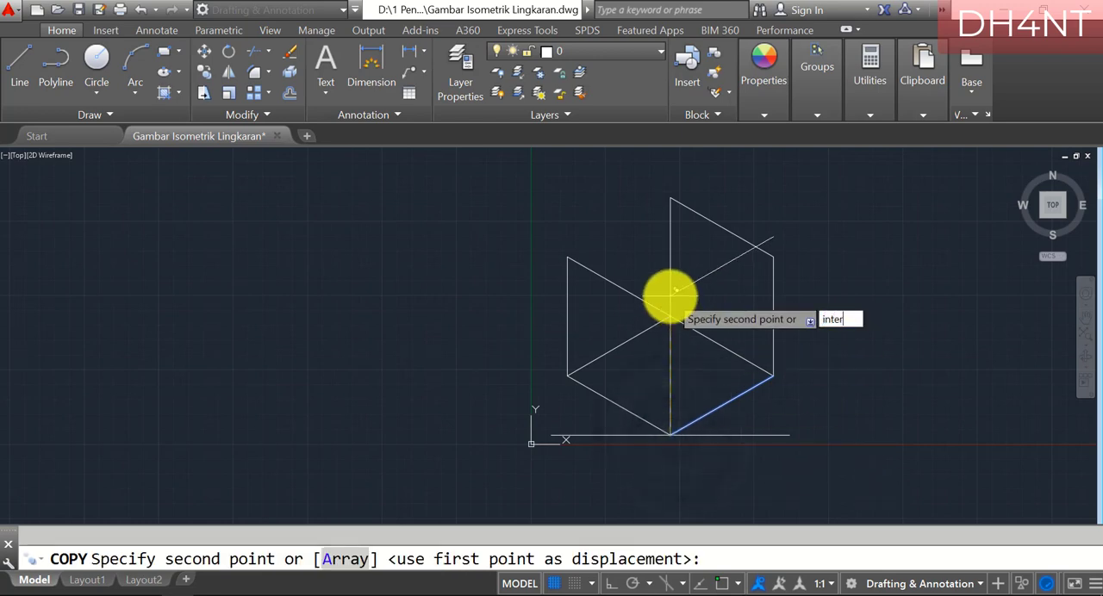
key("Return")
left_click(673, 316)
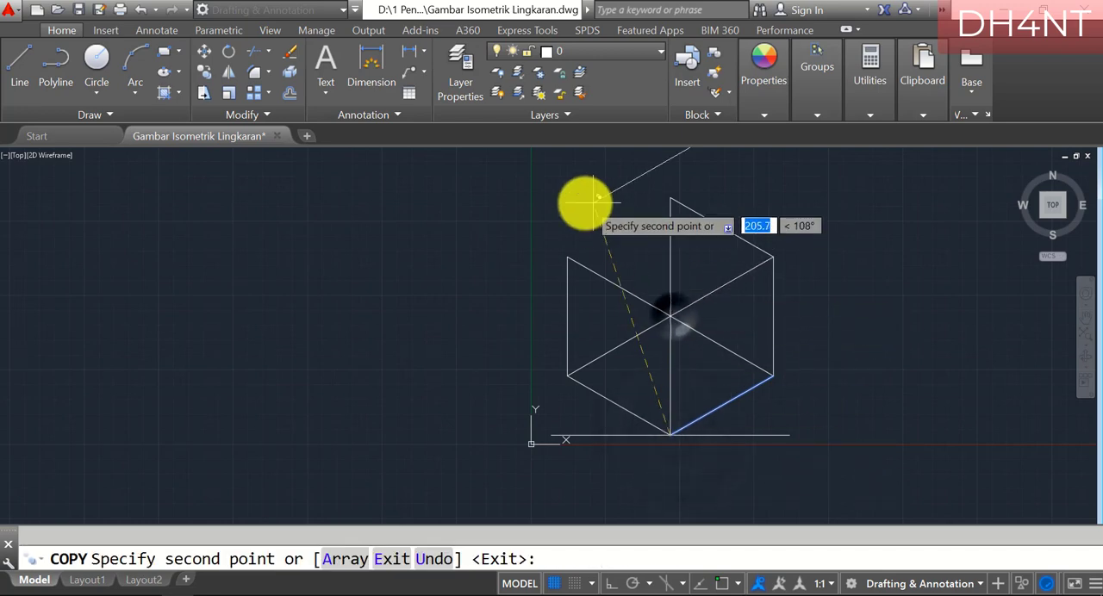
Place another copy of the lower-right edge at the upper endpoint of the left vertical edge and finish copying
type("endp")
key("Return")
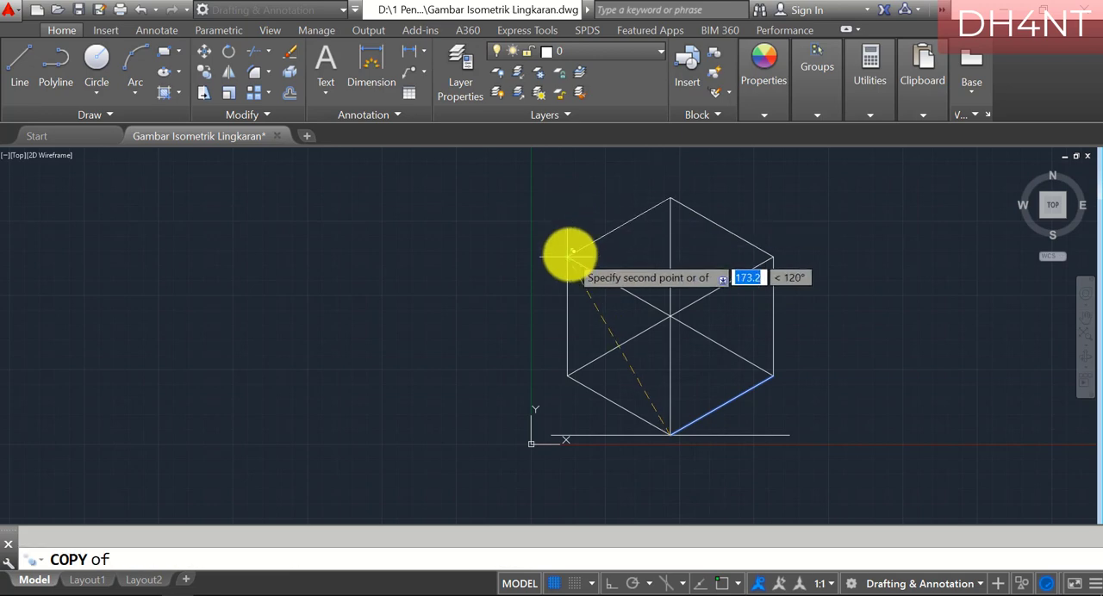
left_click(567, 255)
scroll(741, 249, "up", 3)
scroll(754, 284, "down", 3)
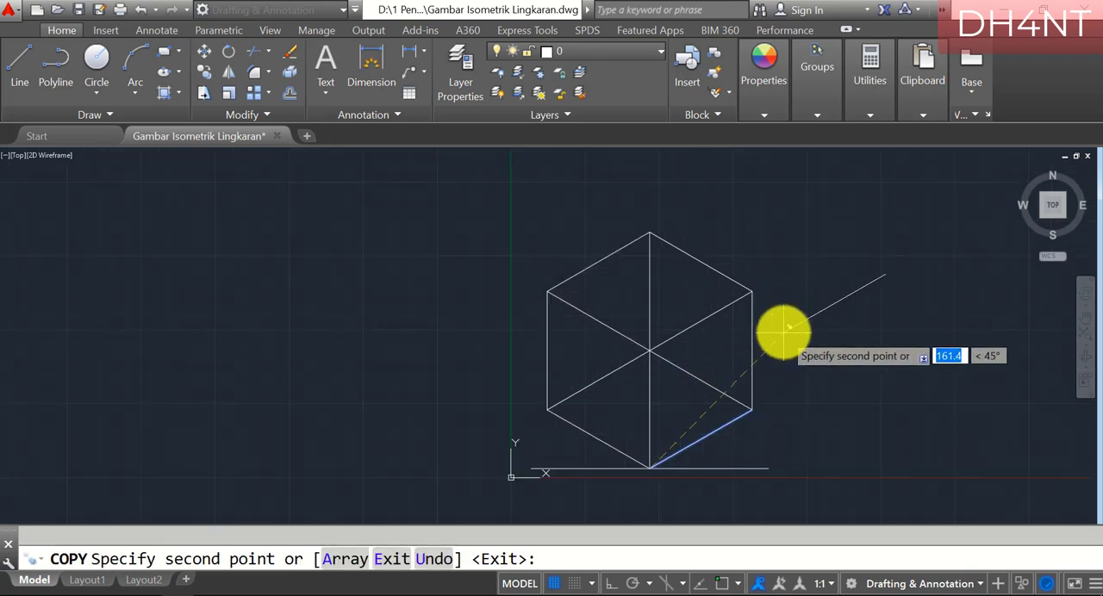
key("Return")
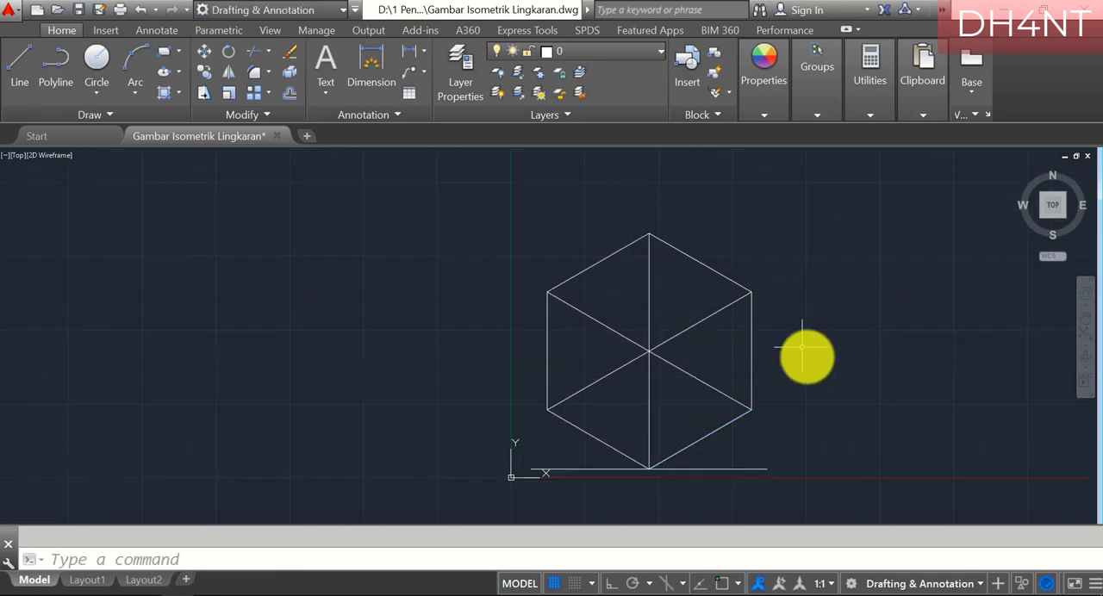
left_click(1084, 333)
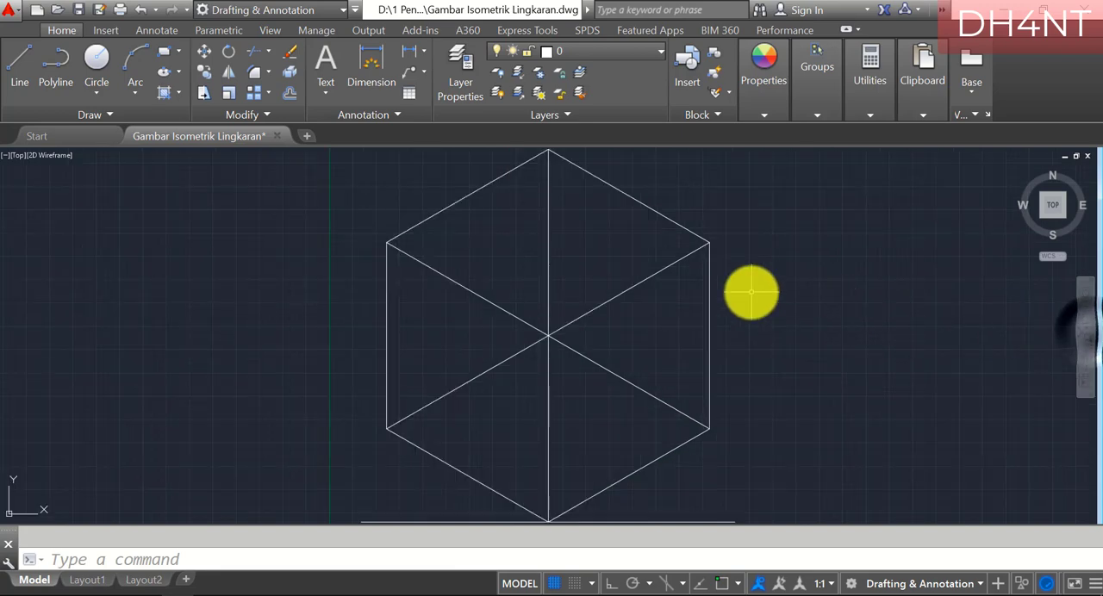
Switch to PDF-XChange Editor and read section d's instructions for drawing helper lines on the cube's top face
left_click(213, 595)
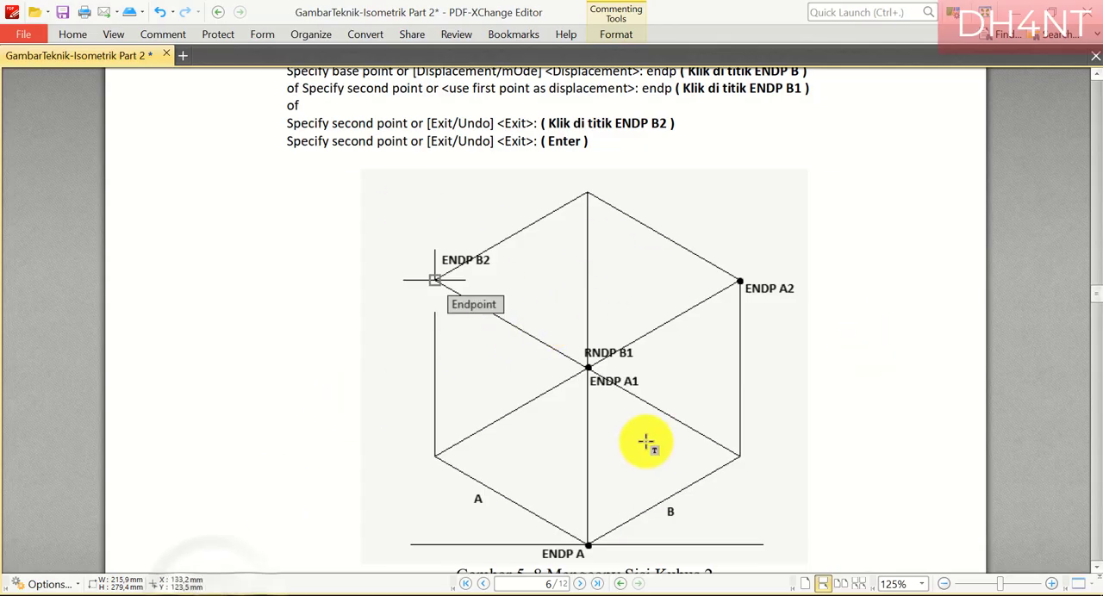
scroll(646, 443, "down", 5)
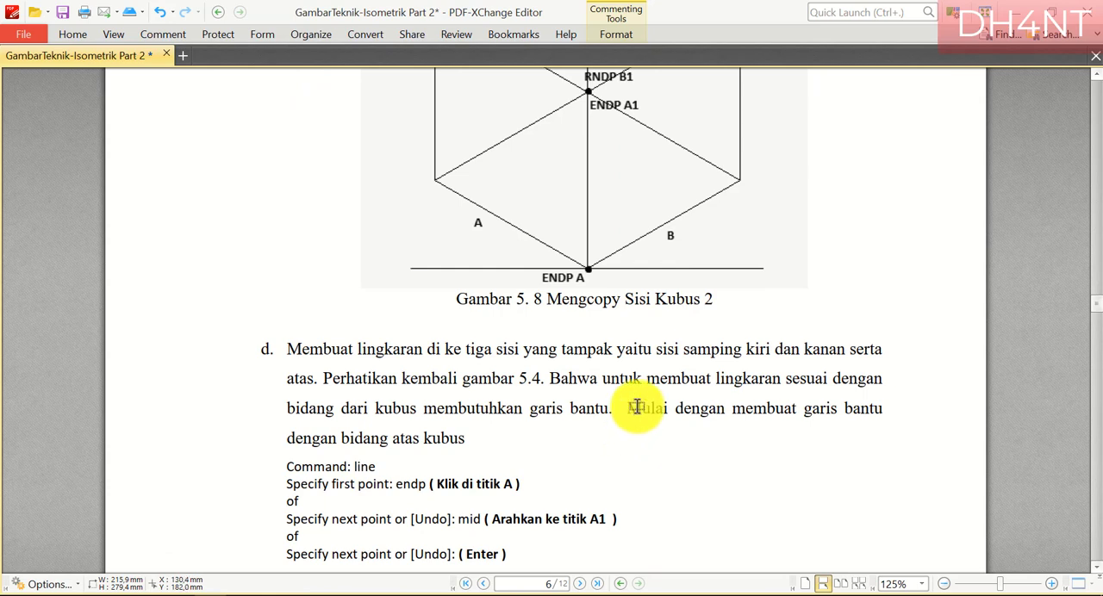
scroll(662, 293, "down", 3)
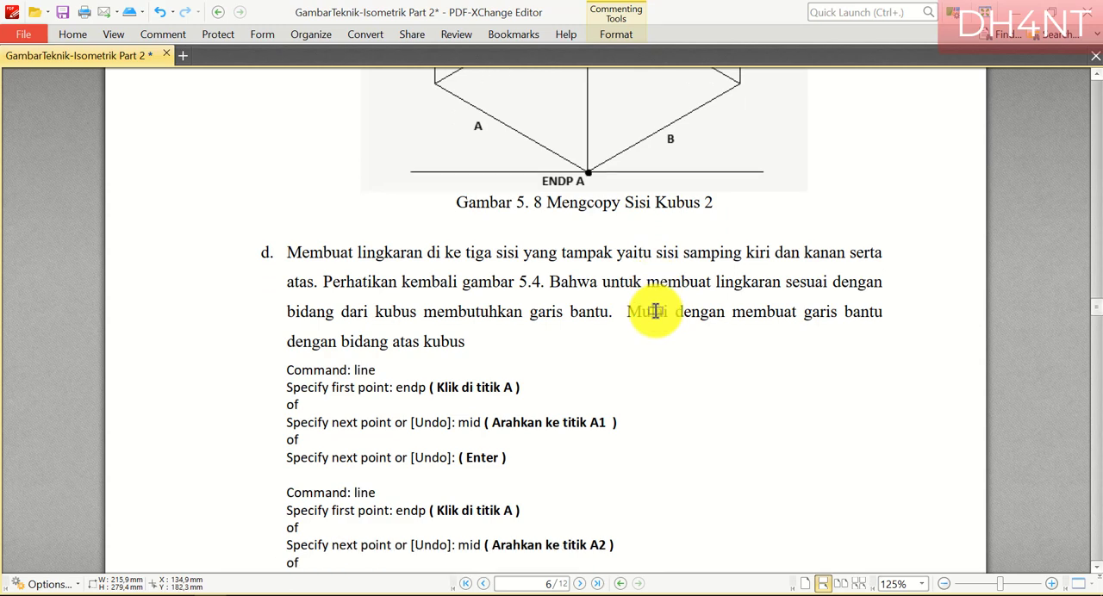
scroll(490, 313, "down", 2)
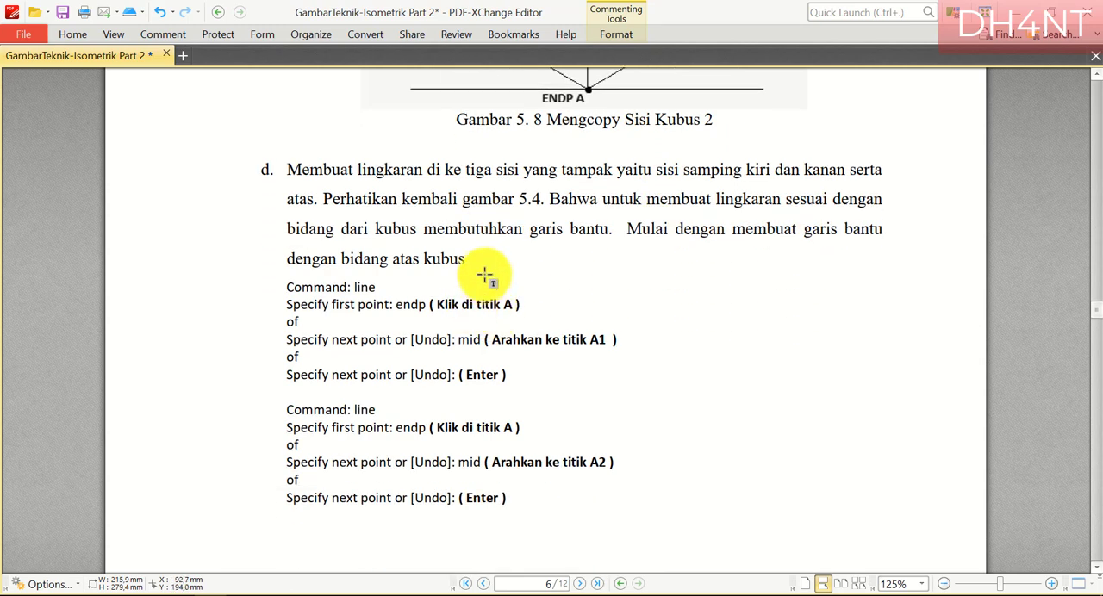
scroll(485, 276, "down", 1)
scroll(490, 261, "down", 3)
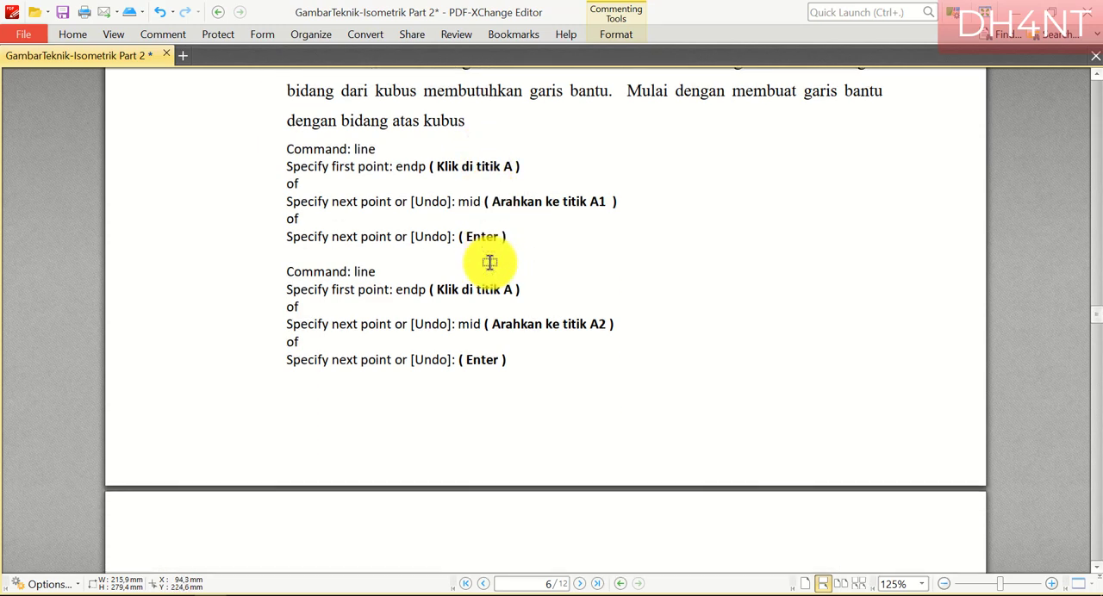
scroll(490, 261, "down", 6)
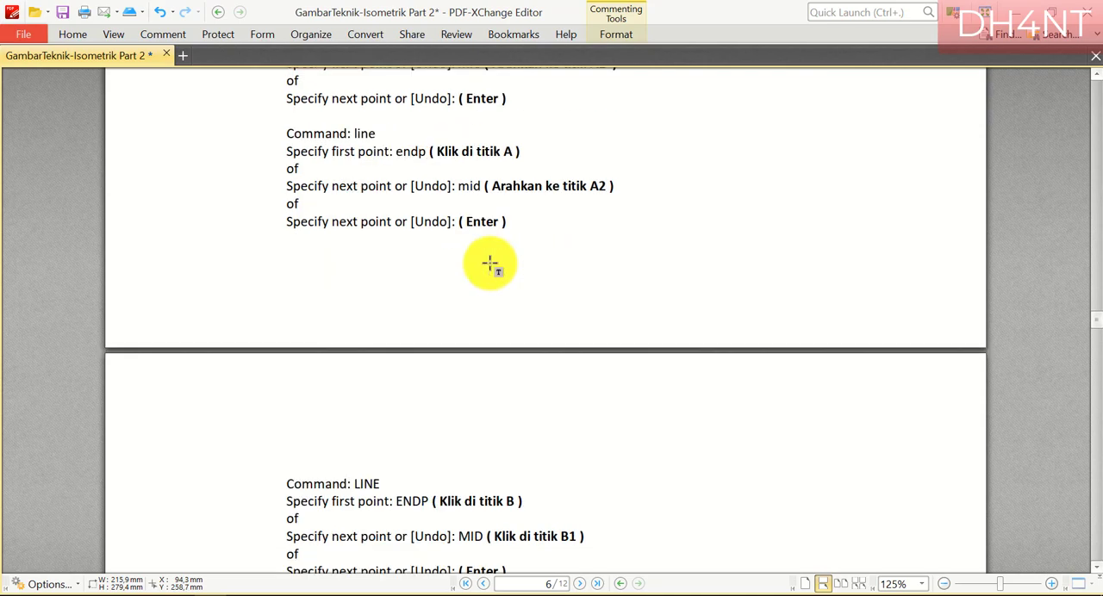
Highlight "line", the end of "Klik di titik A" and "A1" in section d's first line instruction
scroll(492, 264, "up", 5)
left_click_drag(355, 135, 377, 135)
left_click_drag(505, 153, 520, 153)
left_click_drag(589, 187, 621, 187)
Highlight "mid" in the first line instruction, and "line", "A", "mid" and "A2" in the second one
scroll(648, 214, "down", 20)
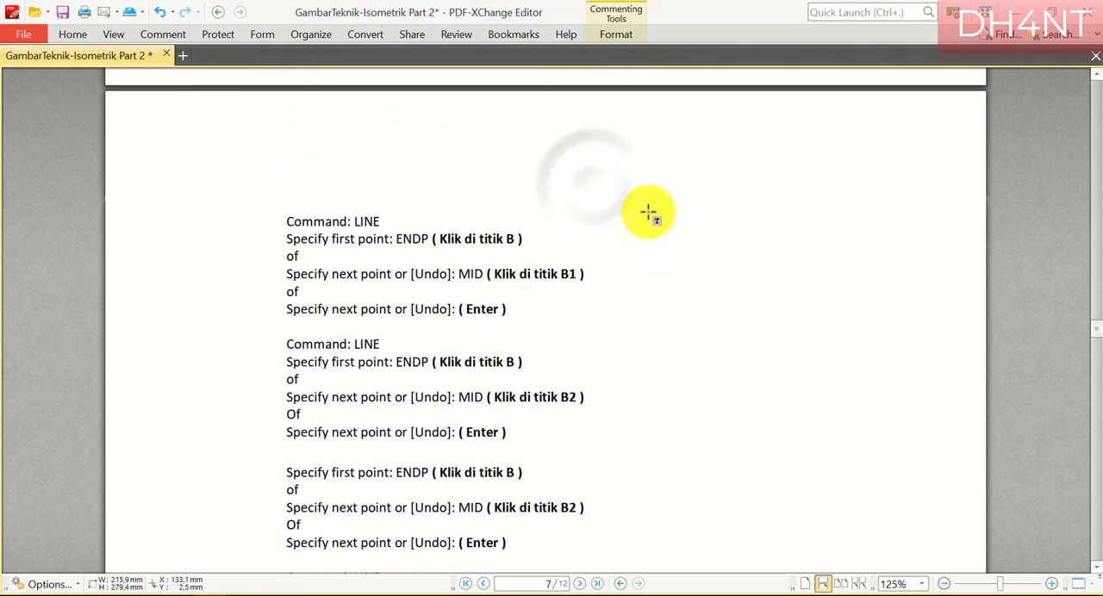
scroll(569, 452, "down", 2)
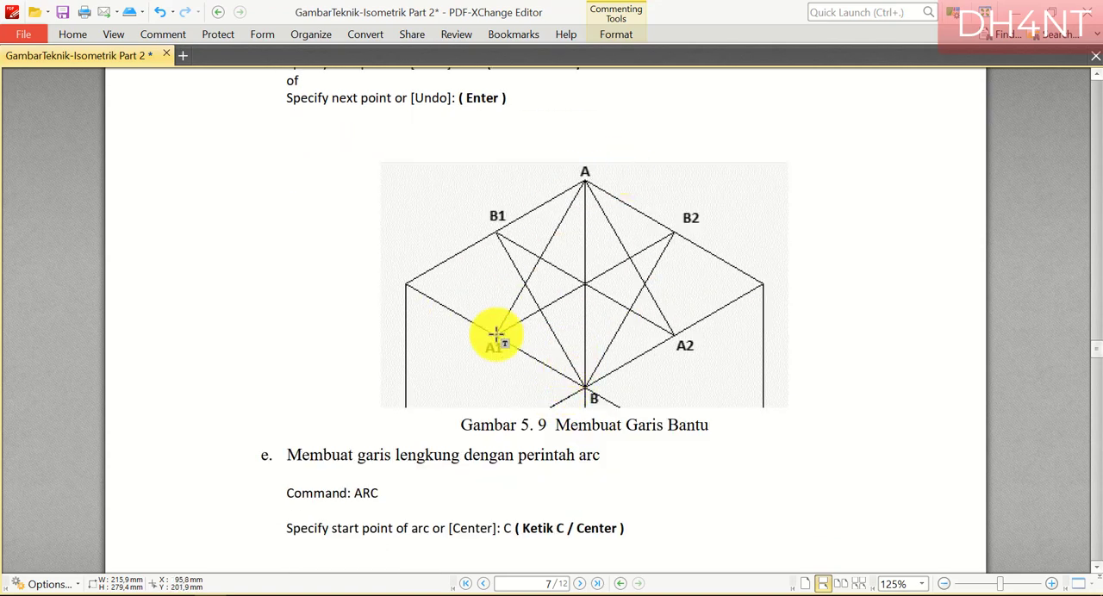
scroll(591, 192, "up", 14)
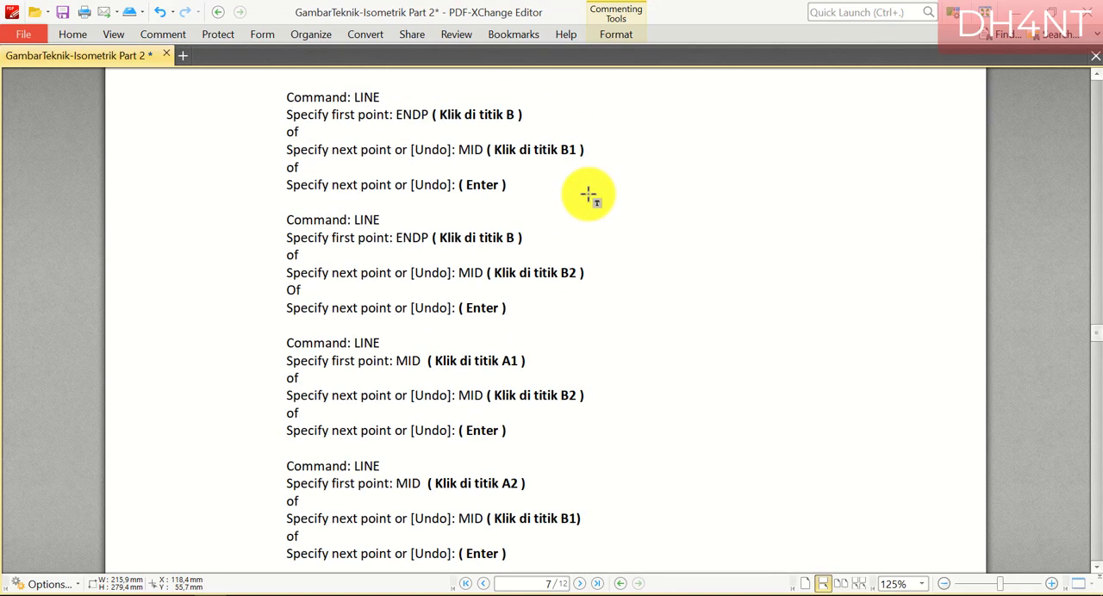
scroll(450, 187, "up", 9)
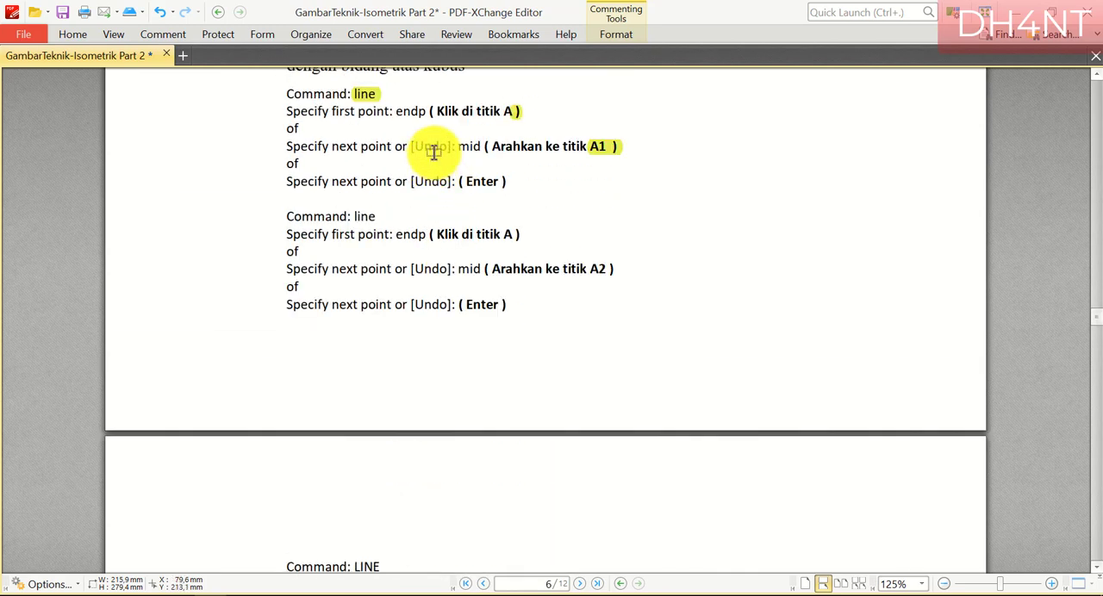
left_click_drag(466, 147, 482, 146)
left_click_drag(353, 216, 377, 217)
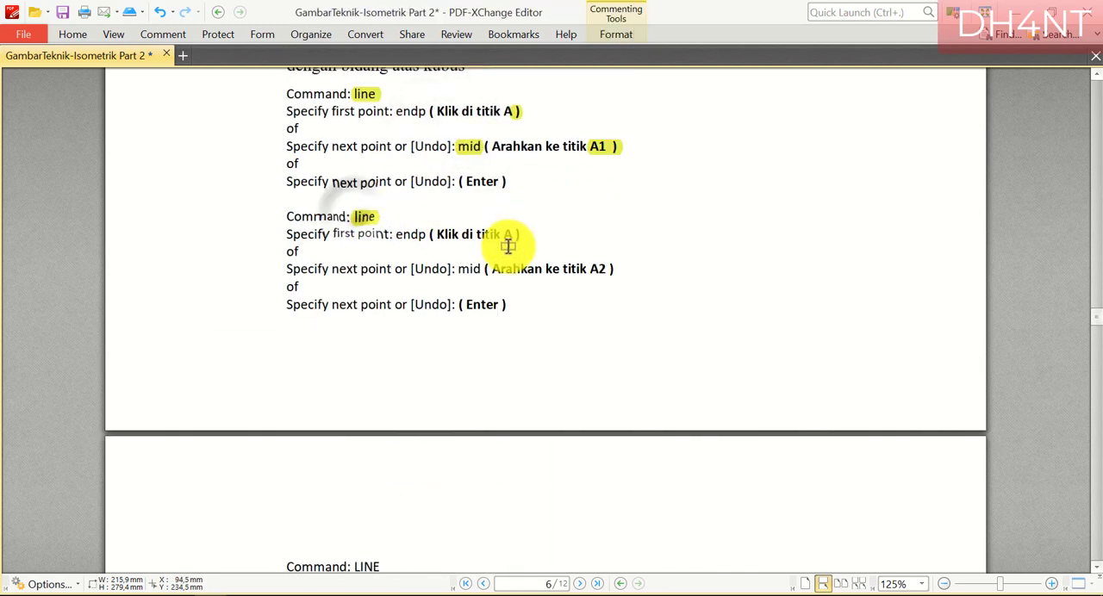
left_click_drag(506, 236, 520, 235)
left_click_drag(458, 269, 481, 269)
left_click_drag(590, 269, 607, 269)
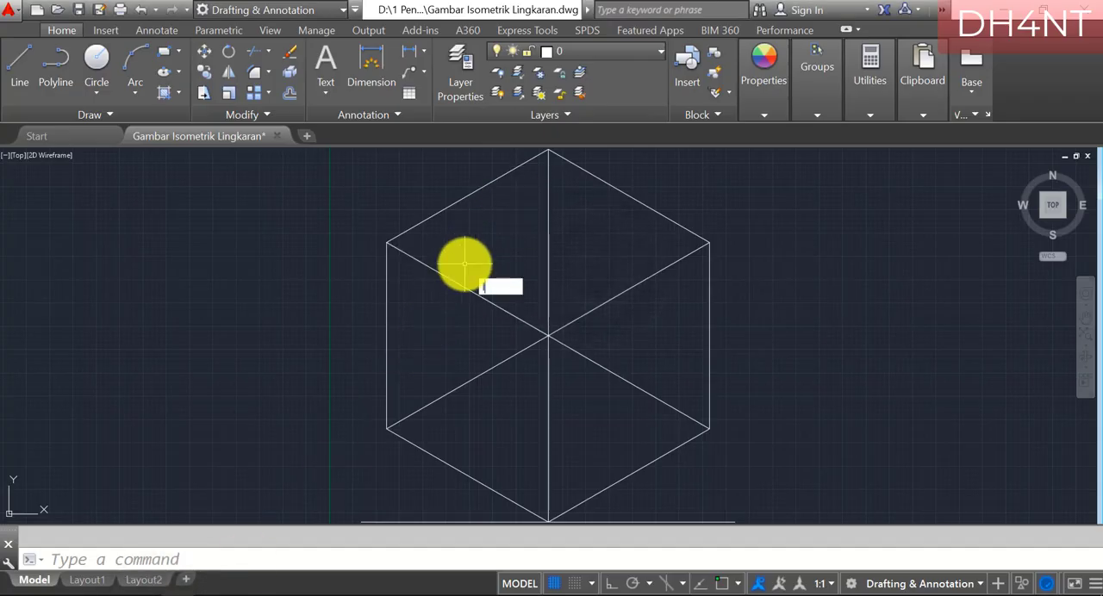
Draw a line from the cube's top vertex to the midpoint of the top face's lower-left edge, using intersection and midpoint snaps
key("Return")
type("inter")
key("Return")
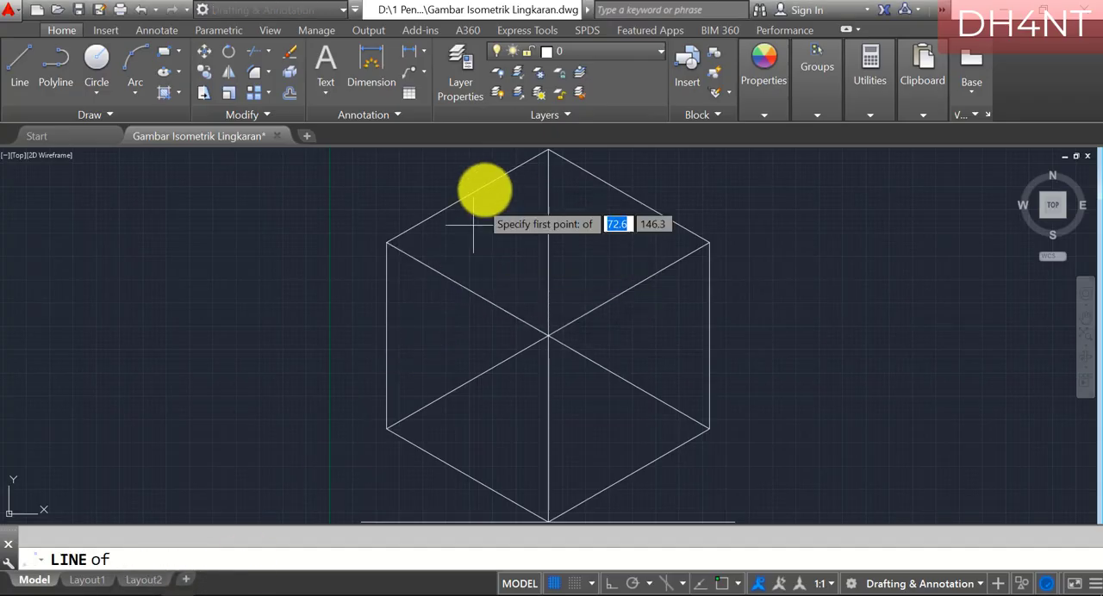
left_click(547, 151)
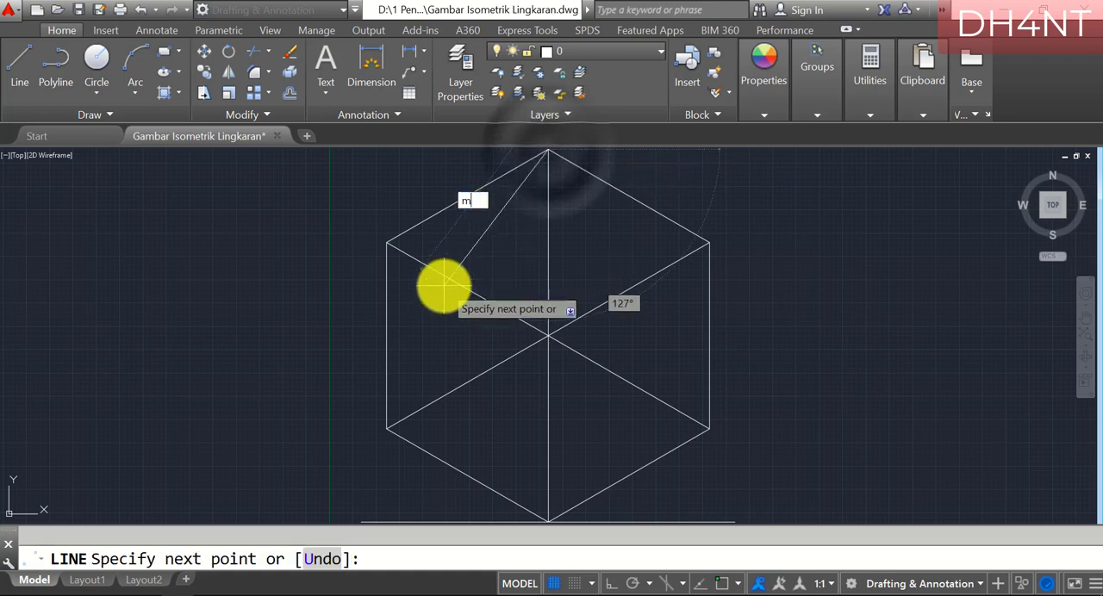
type("mid")
key("Return")
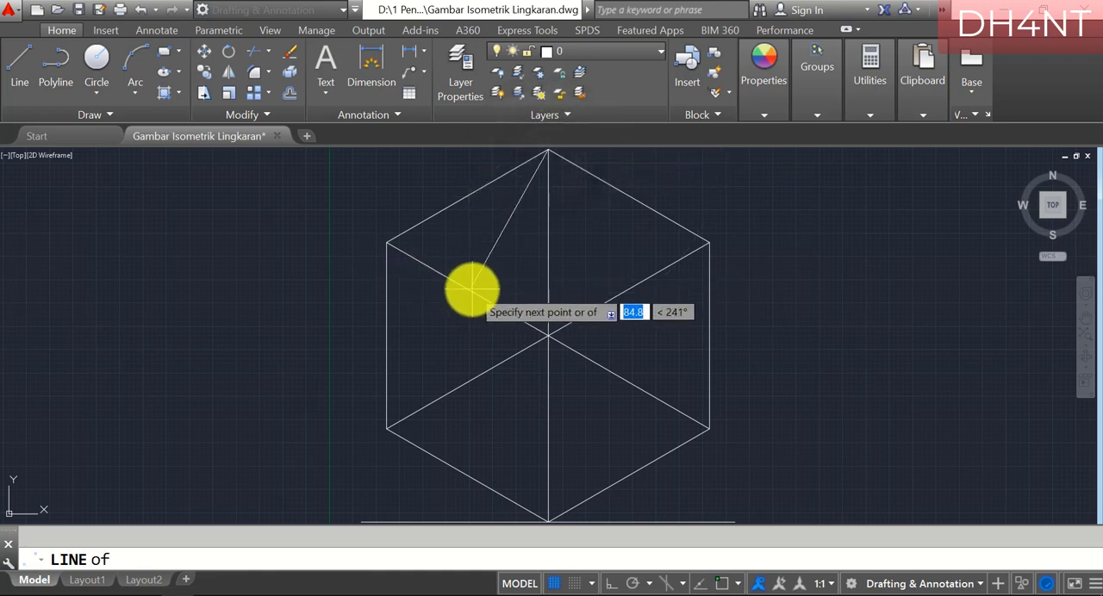
left_click(467, 289)
key("Return")
Draw a line from the cube's top vertex to the midpoint of the top face's lower-right edge
type("li")
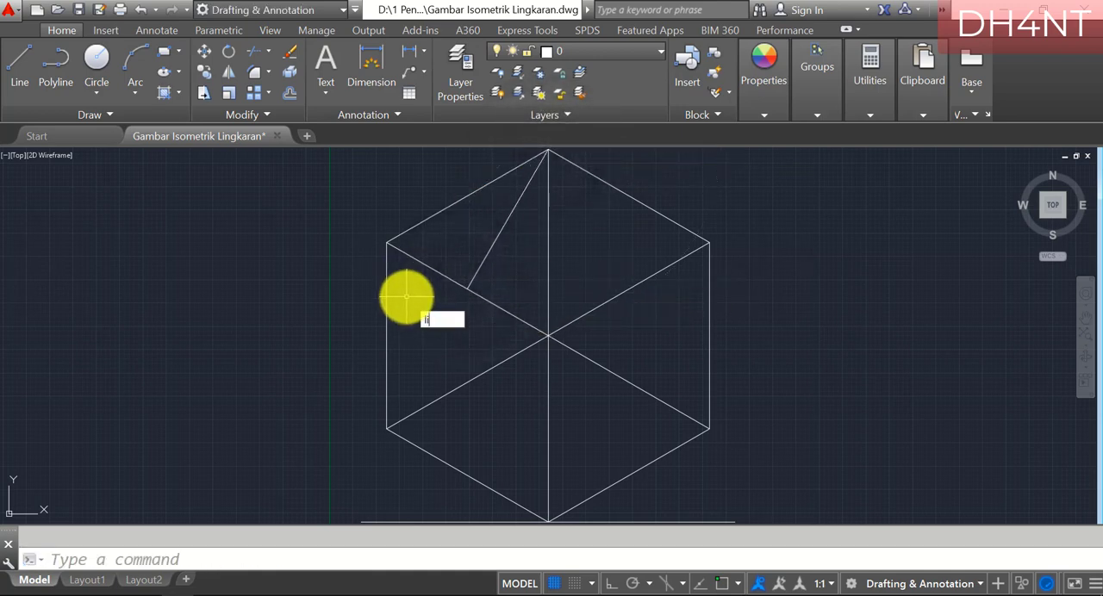
type("ne")
key("Return")
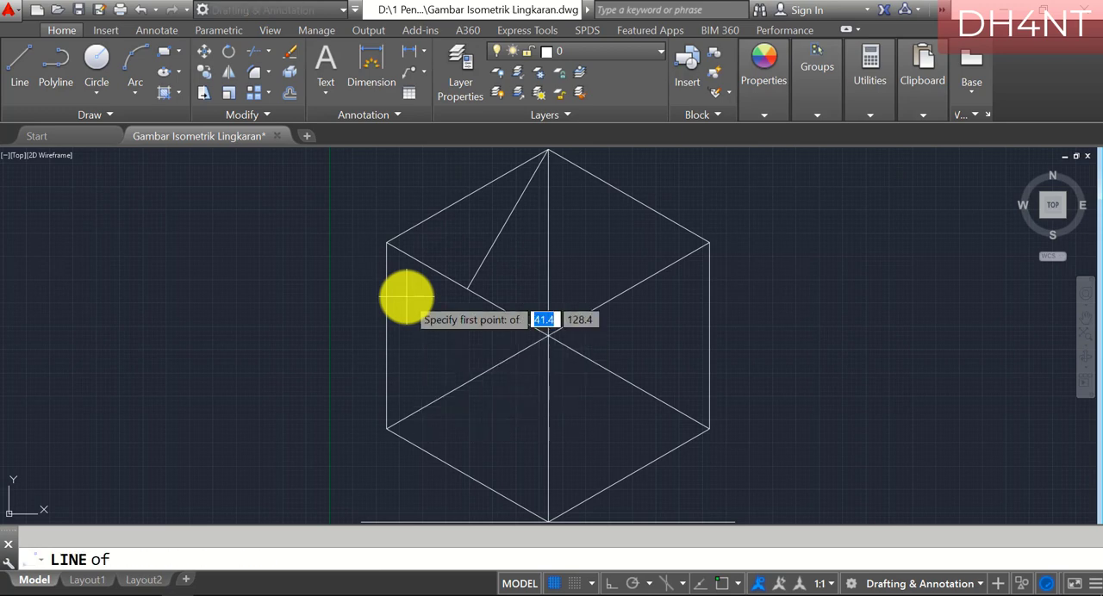
left_click(549, 151)
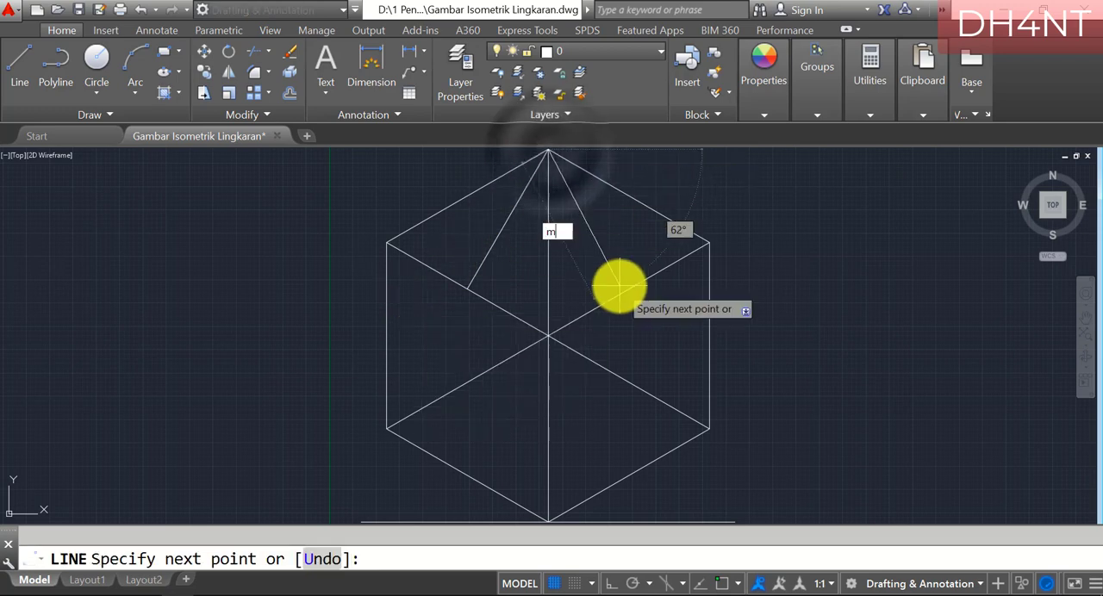
left_click(629, 288)
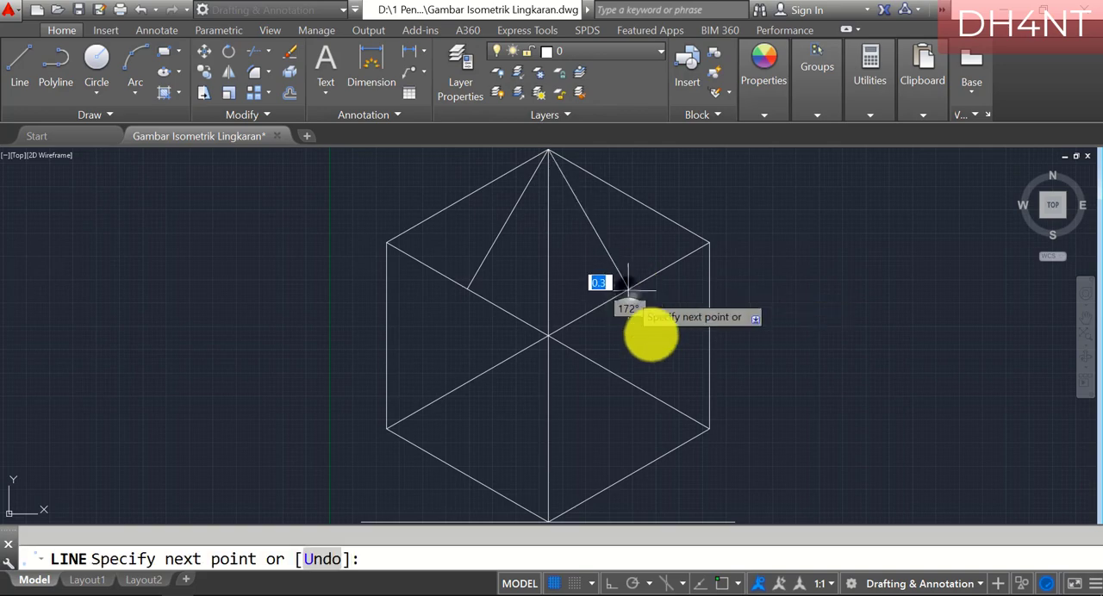
key("Return")
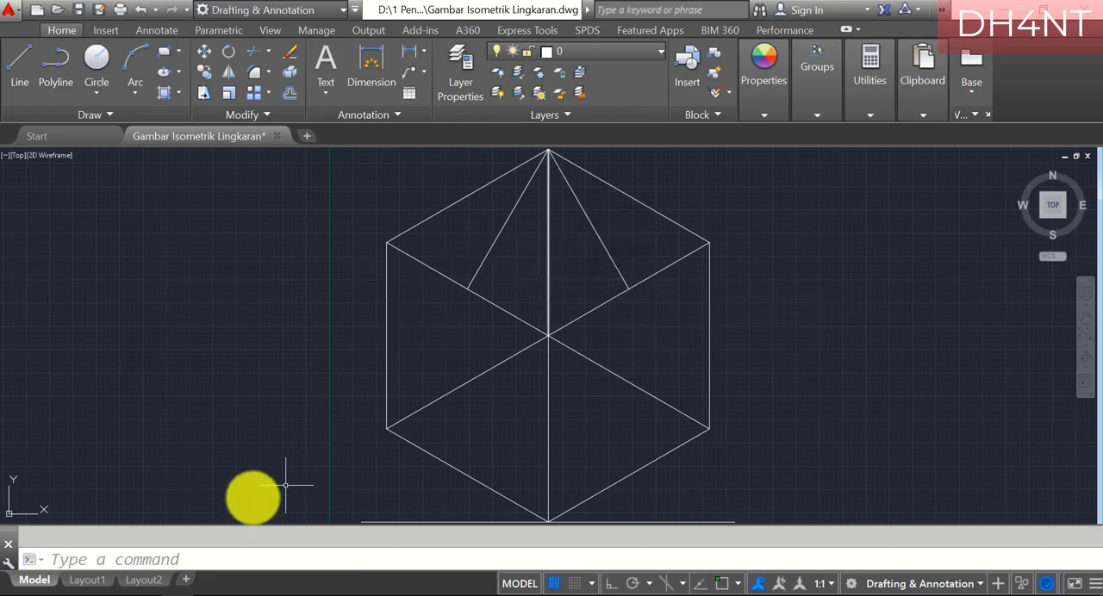
Switch to PDF-XChange Editor and highlight "LINE", "B1" and the end of "MID" in the first line instruction for point B
left_click(204, 595)
scroll(568, 239, "down", 3)
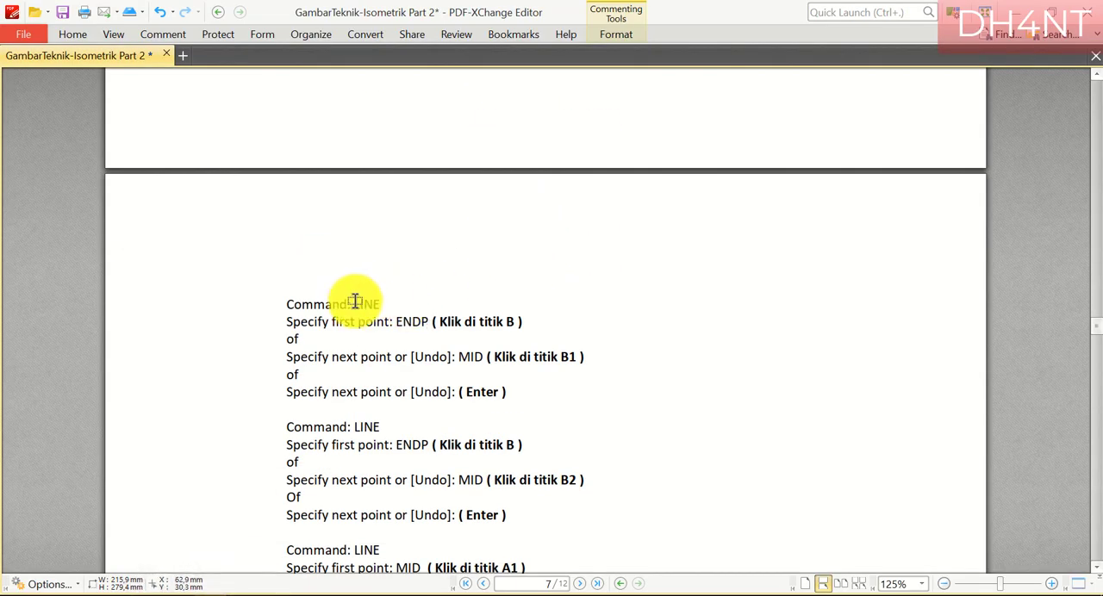
left_click_drag(354, 301, 500, 304)
left_click_drag(557, 357, 584, 358)
left_click_drag(469, 356, 523, 348)
Highlight "B2" and "MID" in the second line instruction for point B and view the helper-line figure
scroll(501, 346, "down", 2)
left_click_drag(560, 382, 587, 383)
left_click_drag(468, 383, 485, 383)
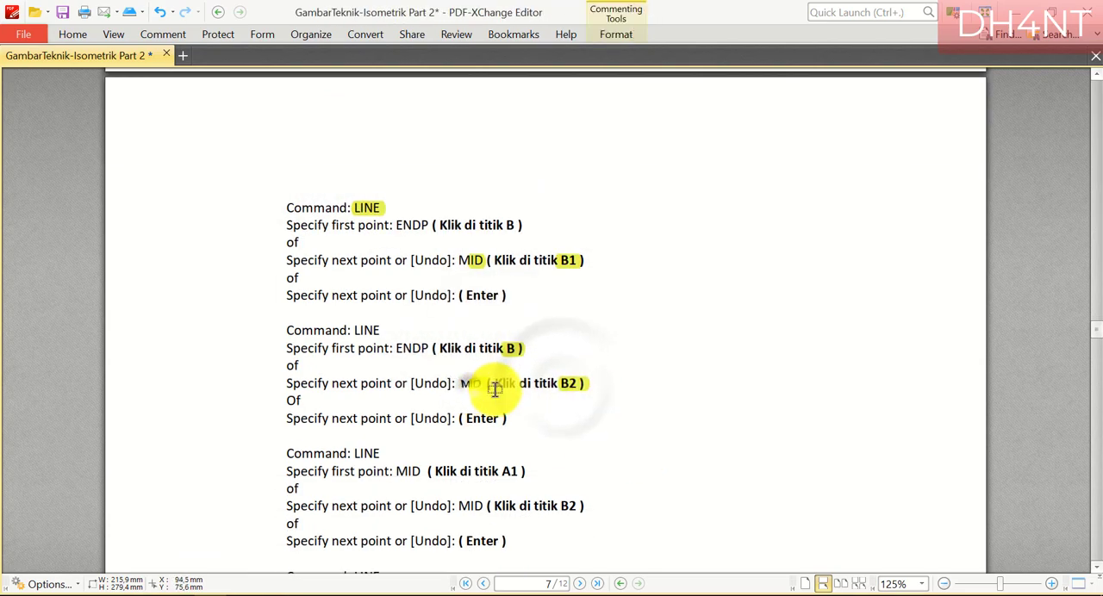
scroll(716, 431, "down", 8)
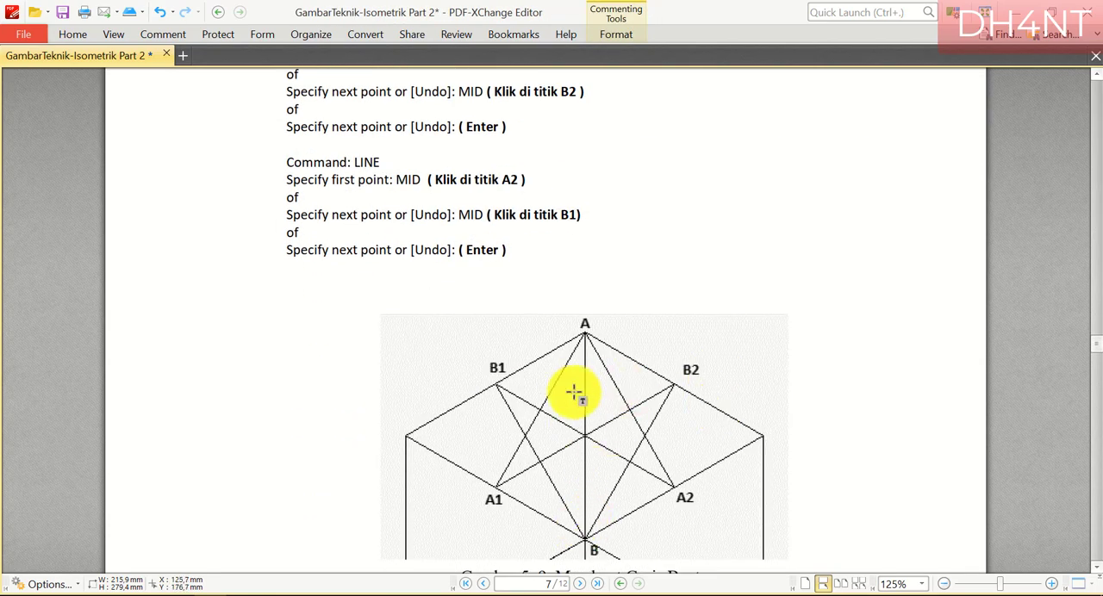
Switch back to AutoCAD and draw a line from the cube's central vertex to the midpoint of the top face's upper-left edge
left_click(193, 592)
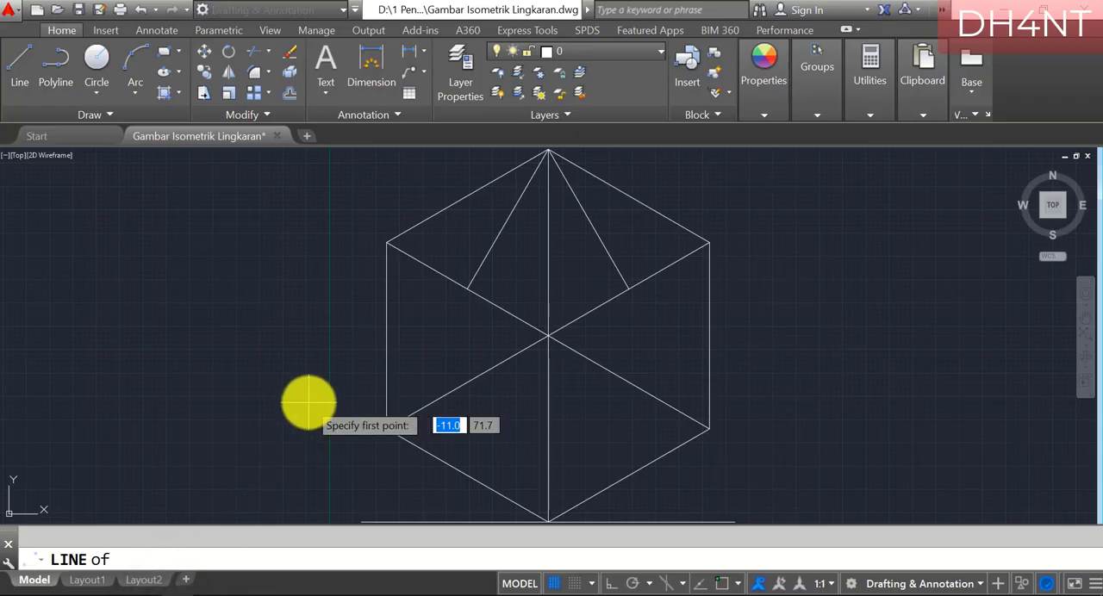
left_click(548, 337)
type("mid")
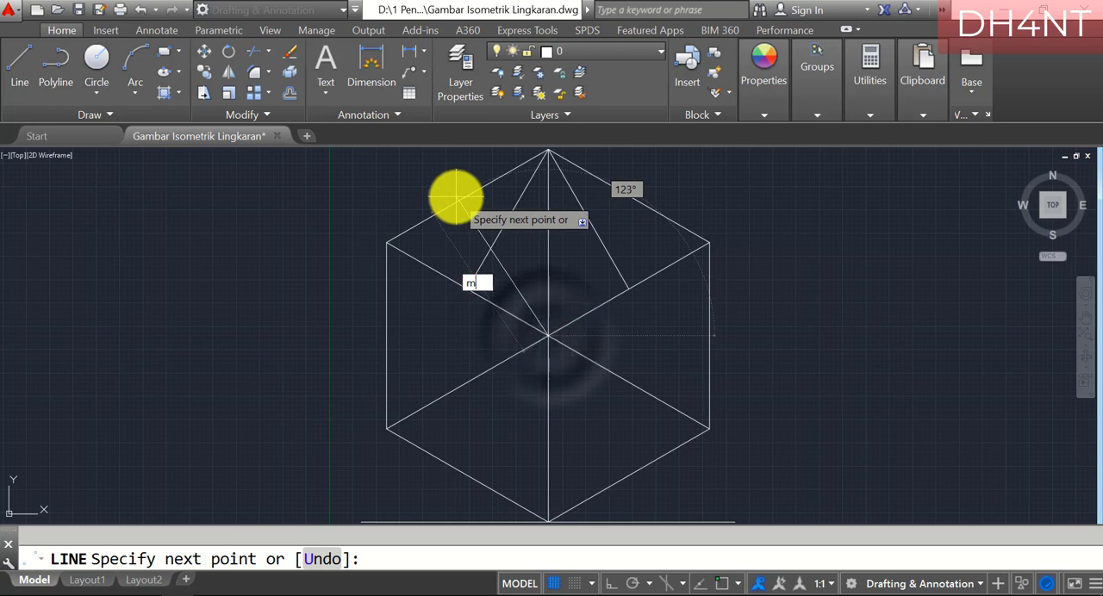
key("Return")
left_click(419, 226)
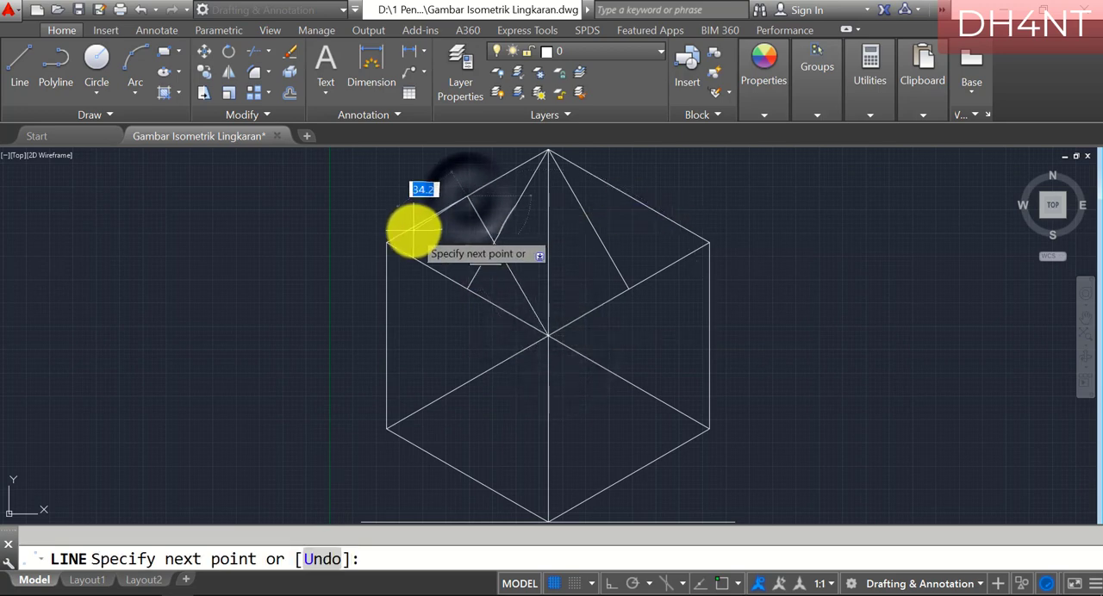
key("Return")
key("Return")
Draw a line from the cube's central vertex to the midpoint of the top face's upper-right edge
type("in")
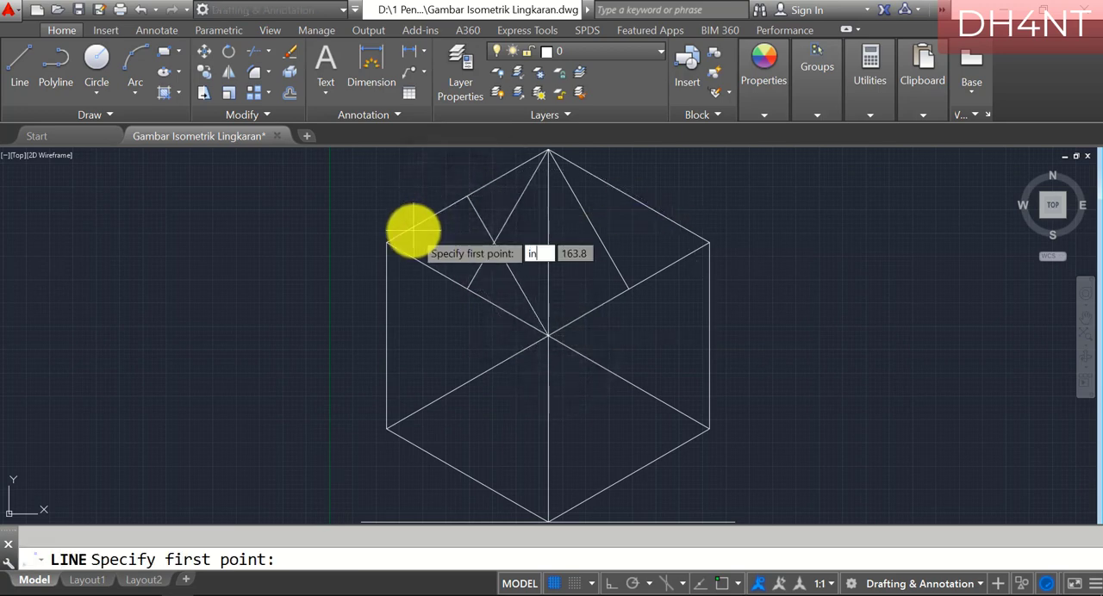
left_click(547, 343)
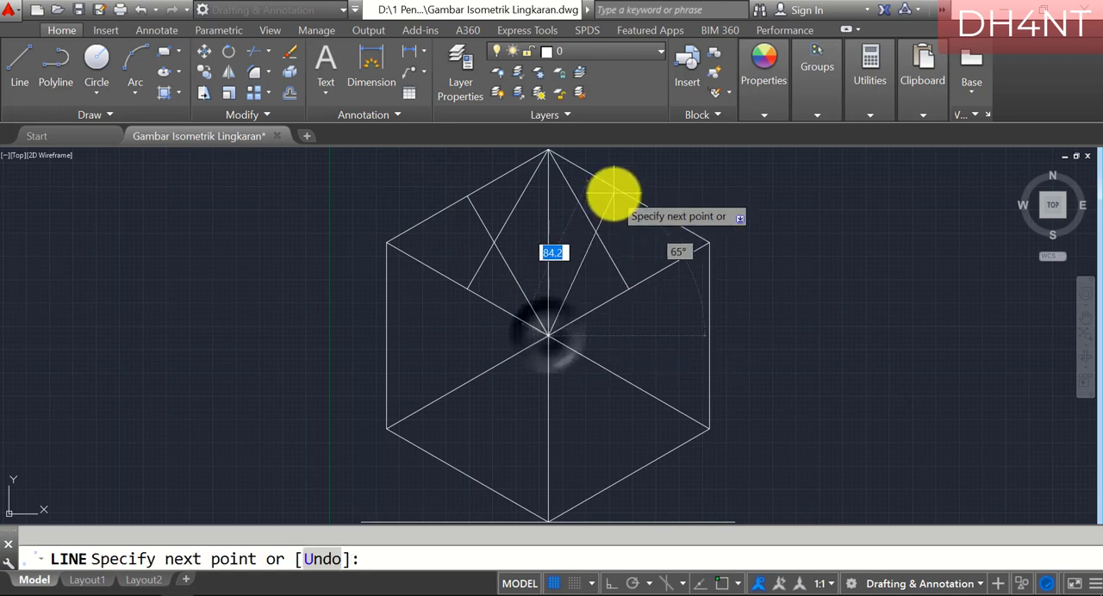
type("mi")
key("Return")
left_click(628, 194)
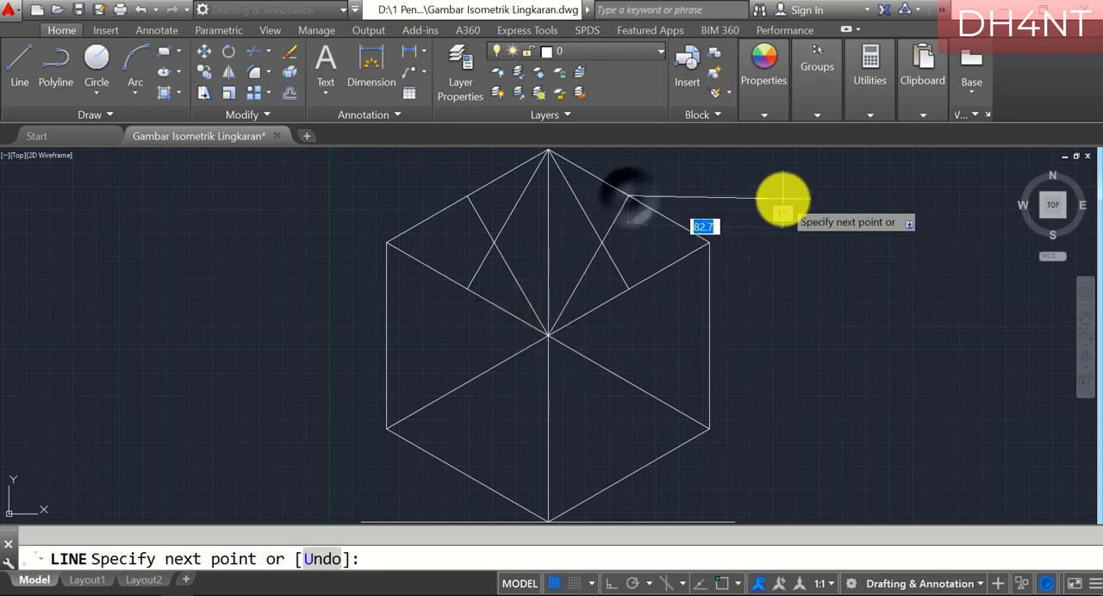
key("Return")
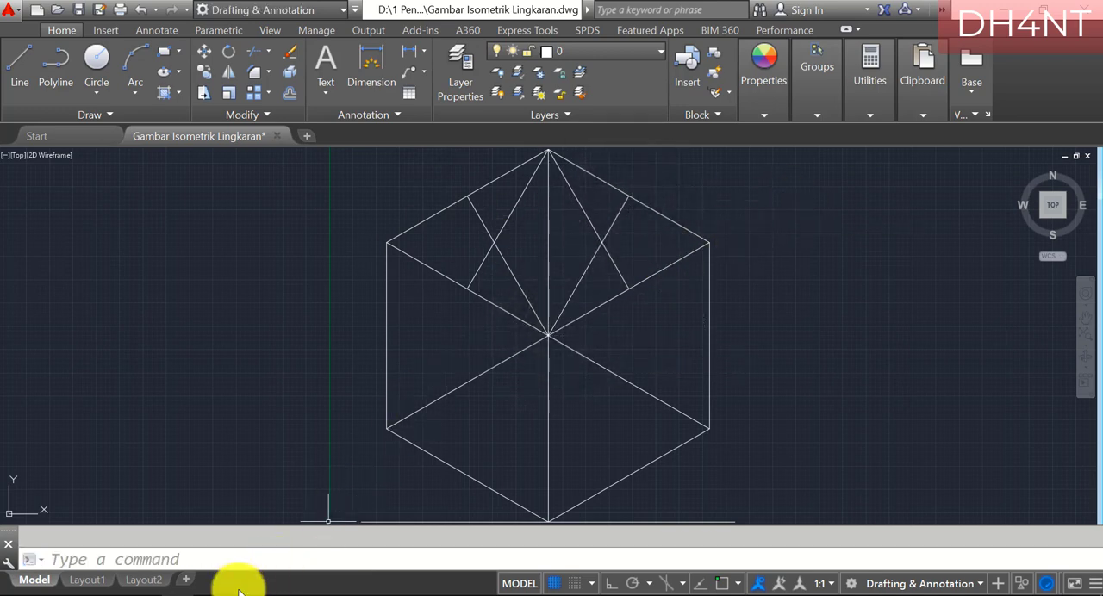
Switch to PDF-XChange Editor and read section e's instructions and figure for drawing an arc on the cube's top face
left_click(215, 595)
scroll(355, 277, "down", 10)
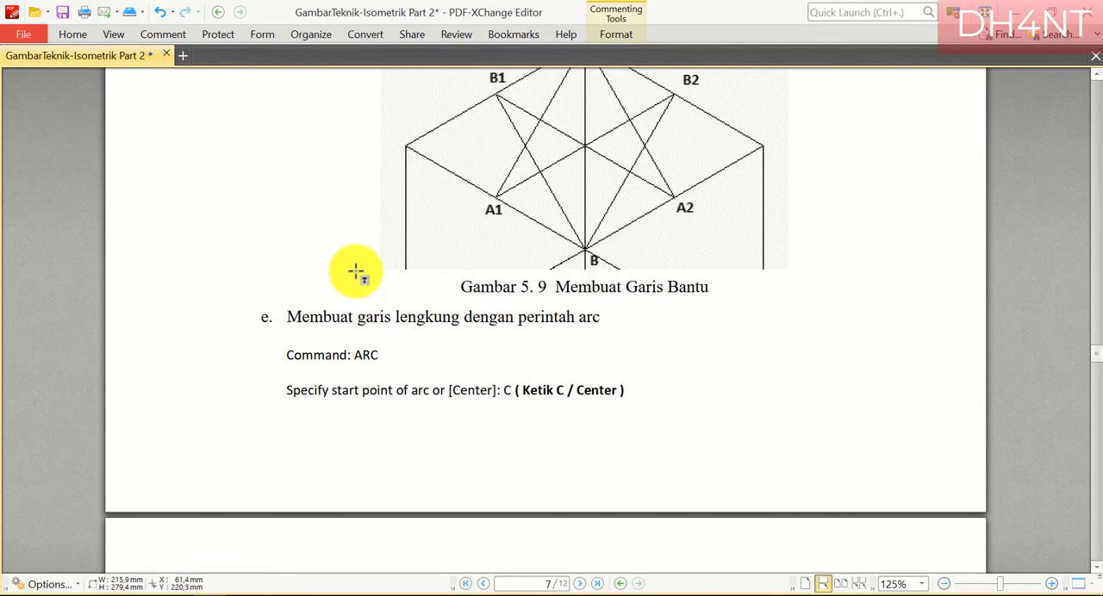
scroll(355, 274, "down", 3)
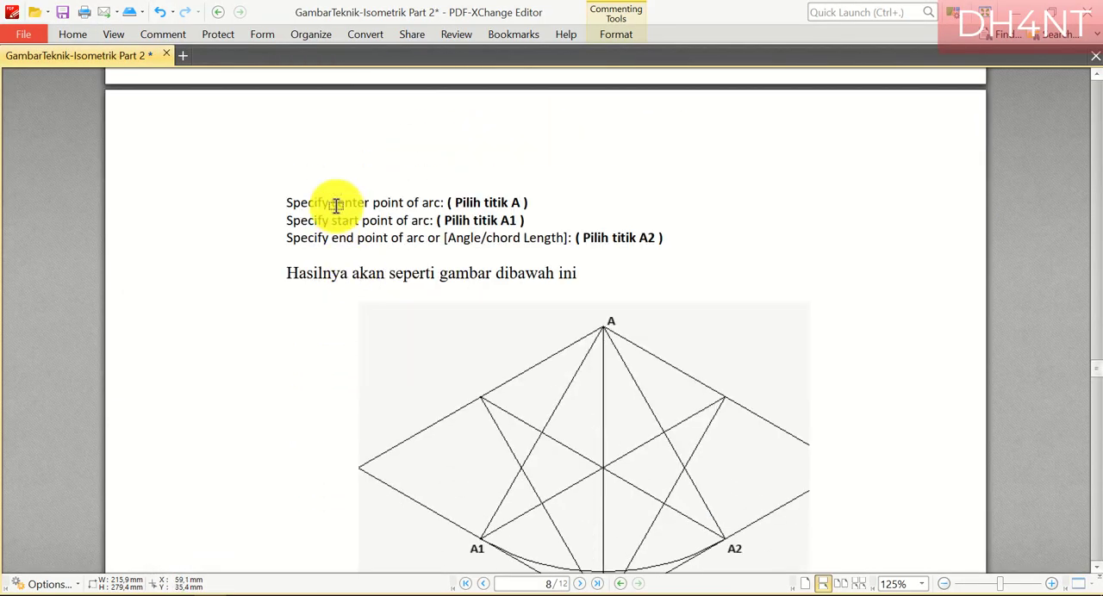
scroll(336, 206, "up", 1)
scroll(336, 206, "down", 2)
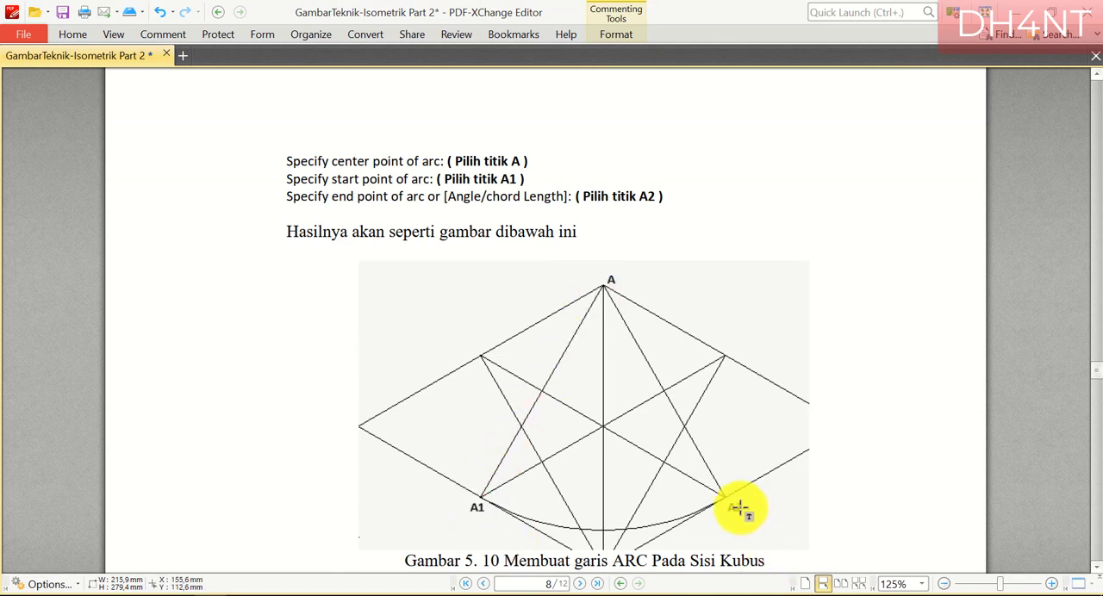
scroll(739, 509, "up", 7)
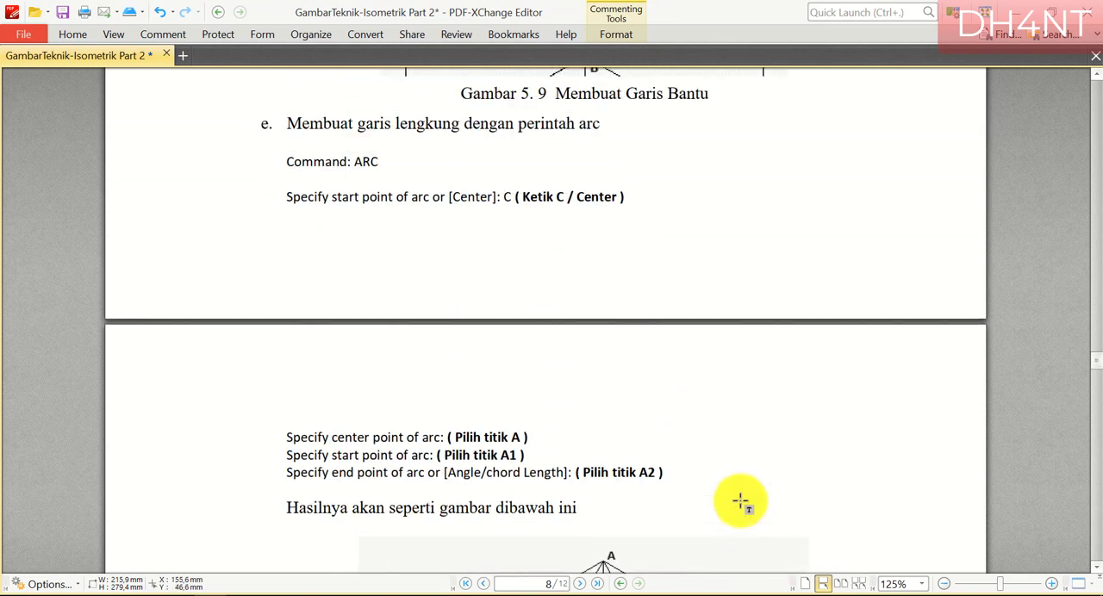
scroll(739, 503, "down", 7)
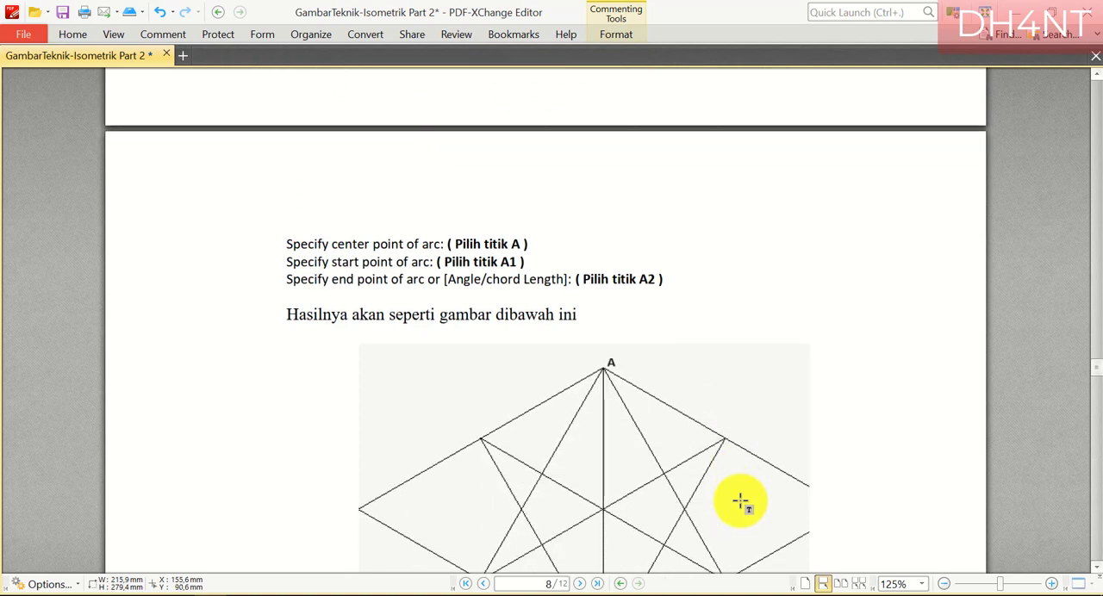
scroll(388, 197, "up", 7)
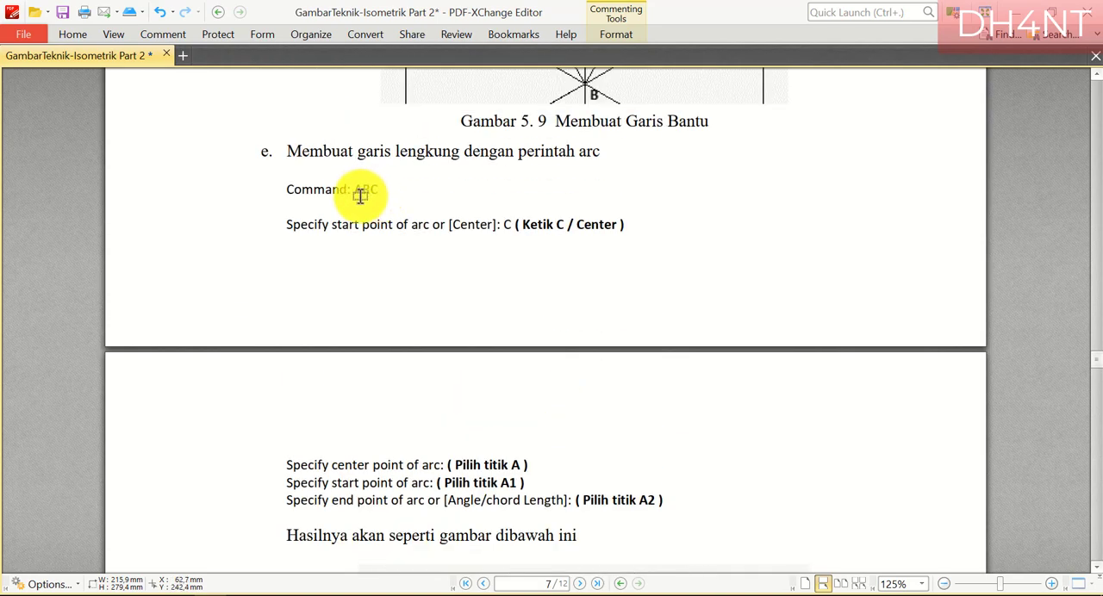
Highlight "ARC" and "C" in section e, plus "A", "A1", most of the end-point prompt and "A2" in the arc instructions
left_click_drag(355, 192, 381, 191)
left_click_drag(498, 226, 520, 225)
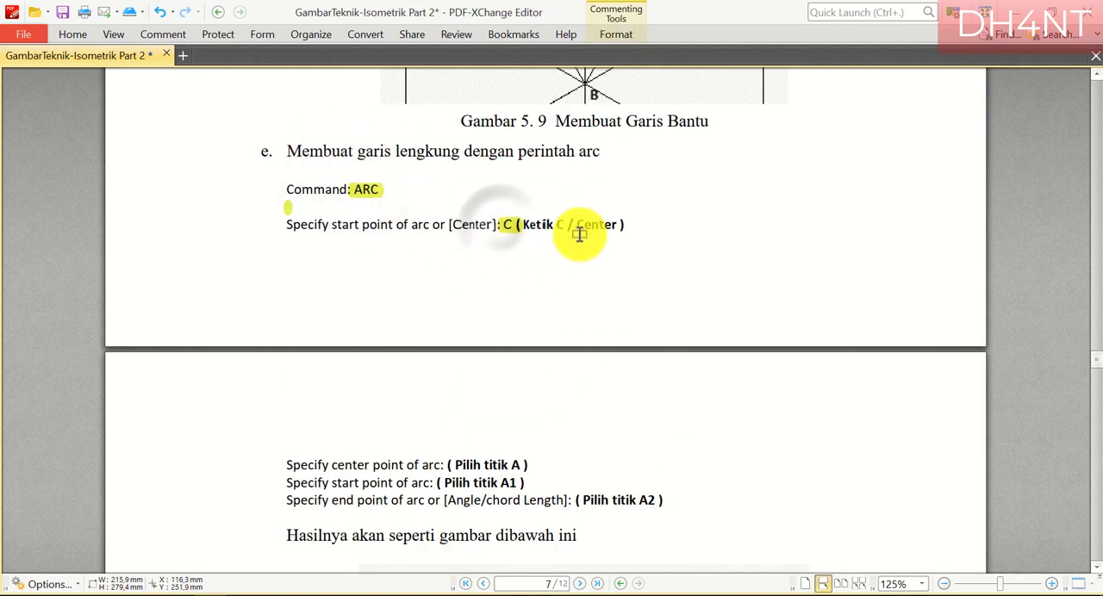
scroll(589, 242, "down", 3)
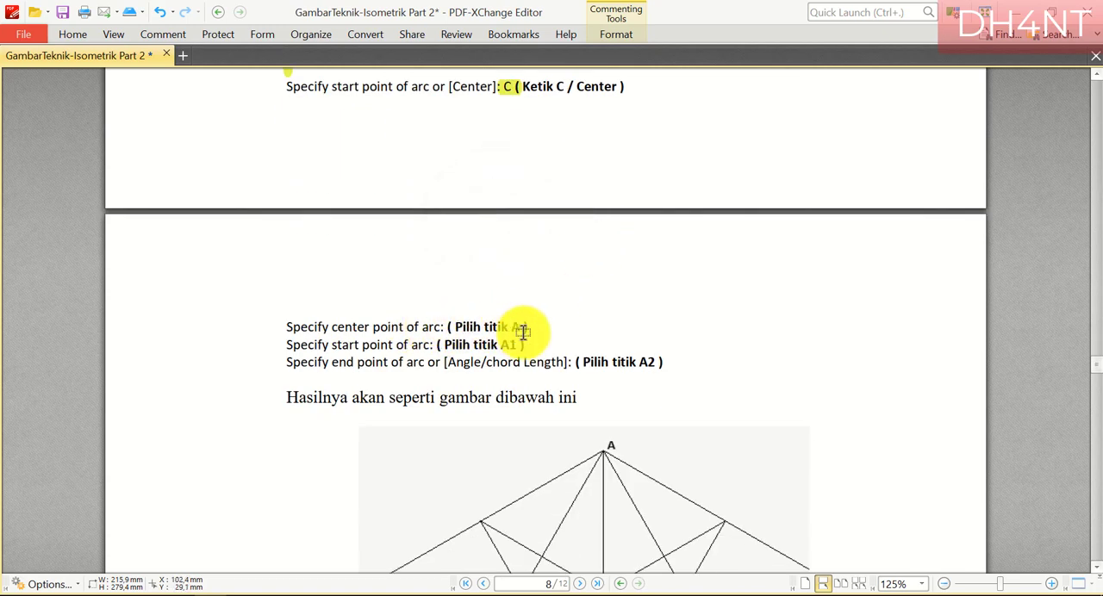
scroll(595, 352, "down", 2)
left_click_drag(503, 276, 538, 290)
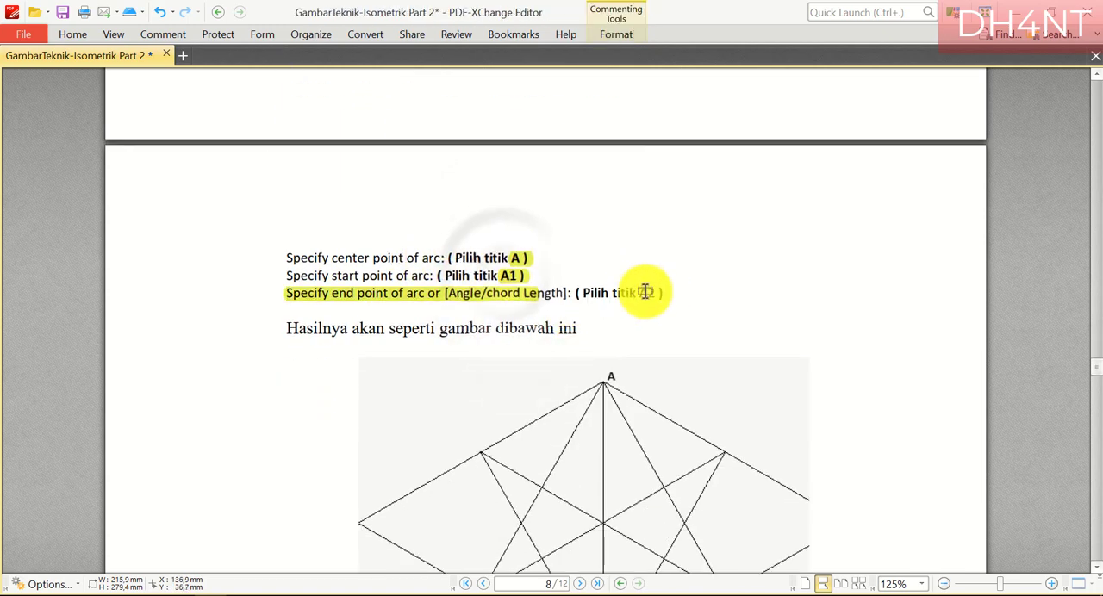
left_click_drag(642, 292, 663, 295)
scroll(690, 331, "down", 3)
Switch to AutoCAD and draw an arc centred on the cube's topmost vertex, from the top face's lower-left edge midpoint to its lower-right edge midpoint
left_click(167, 595)
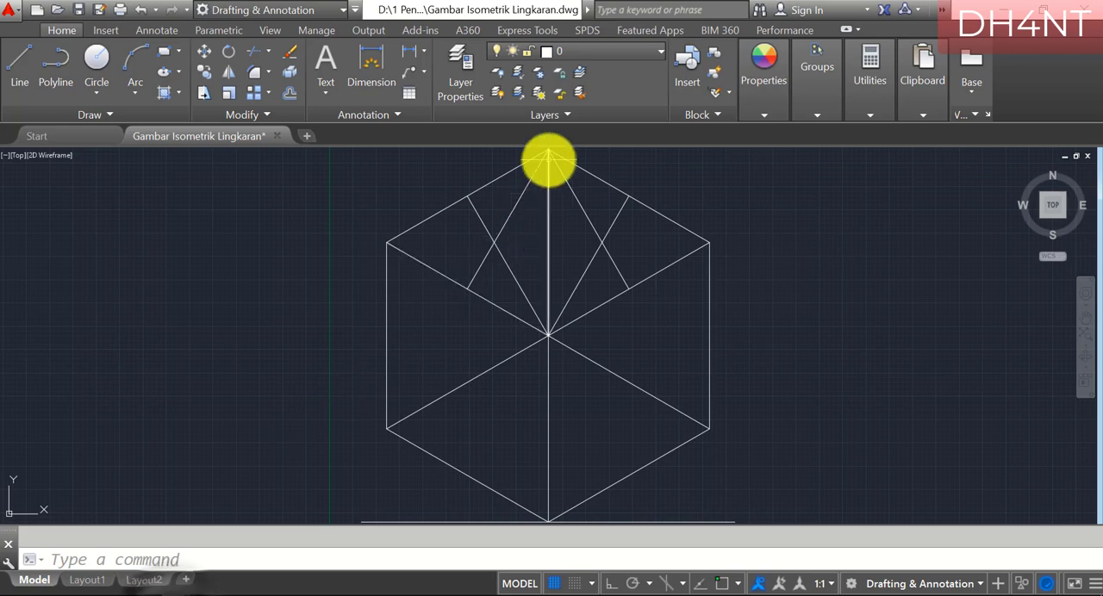
scroll(549, 149, "up", 2)
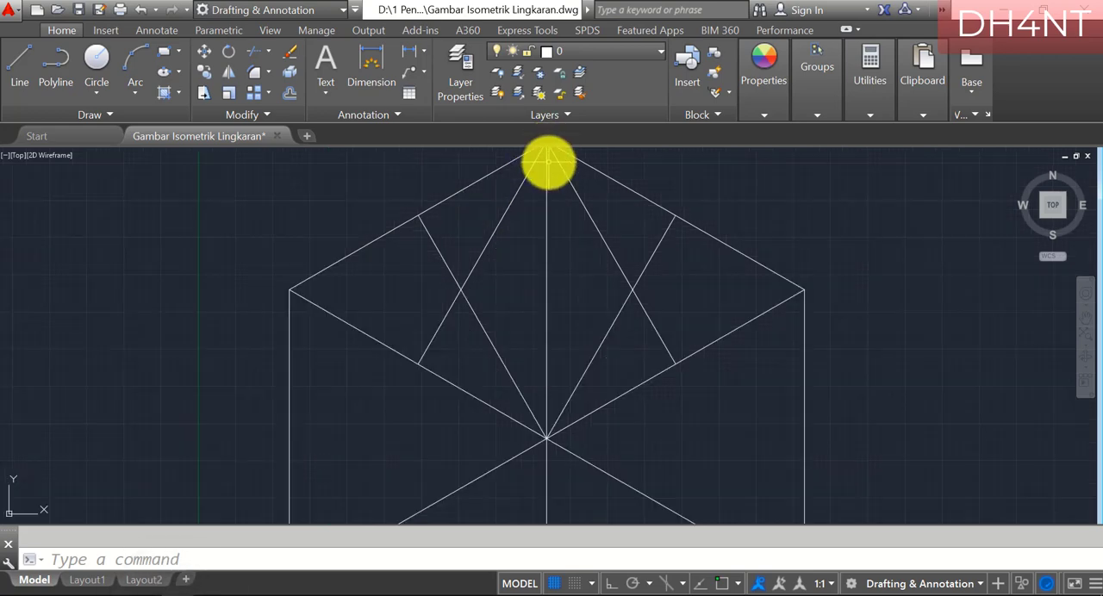
left_click(1086, 320)
mouse_move(642, 284)
left_mouse_down()
mouse_move(670, 340)
mouse_move(650, 335)
left_mouse_up()
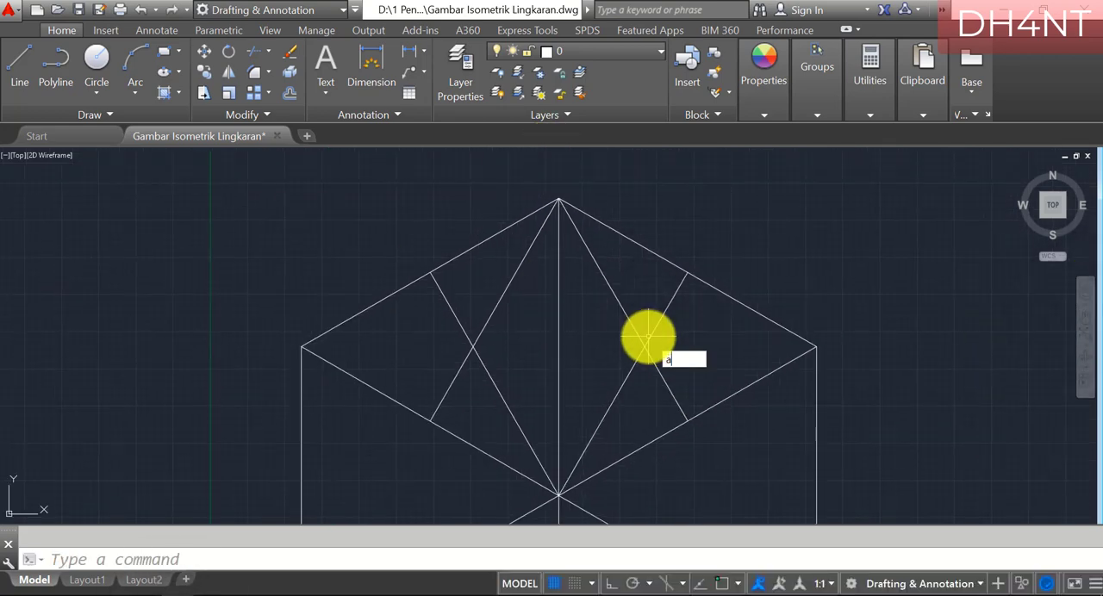
type("arc")
key("Return")
type("c")
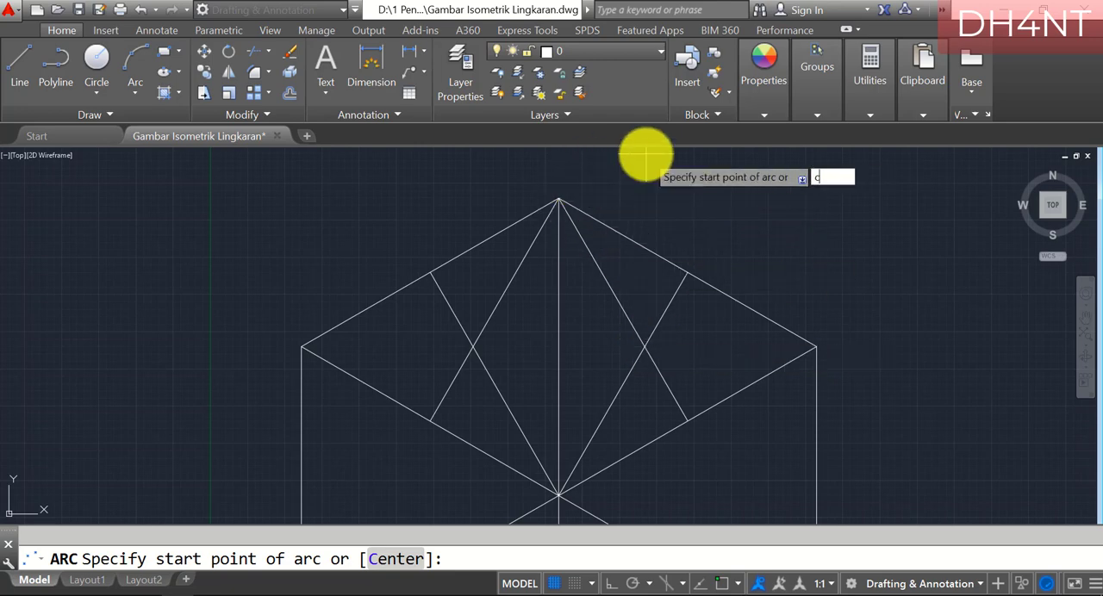
key("Return")
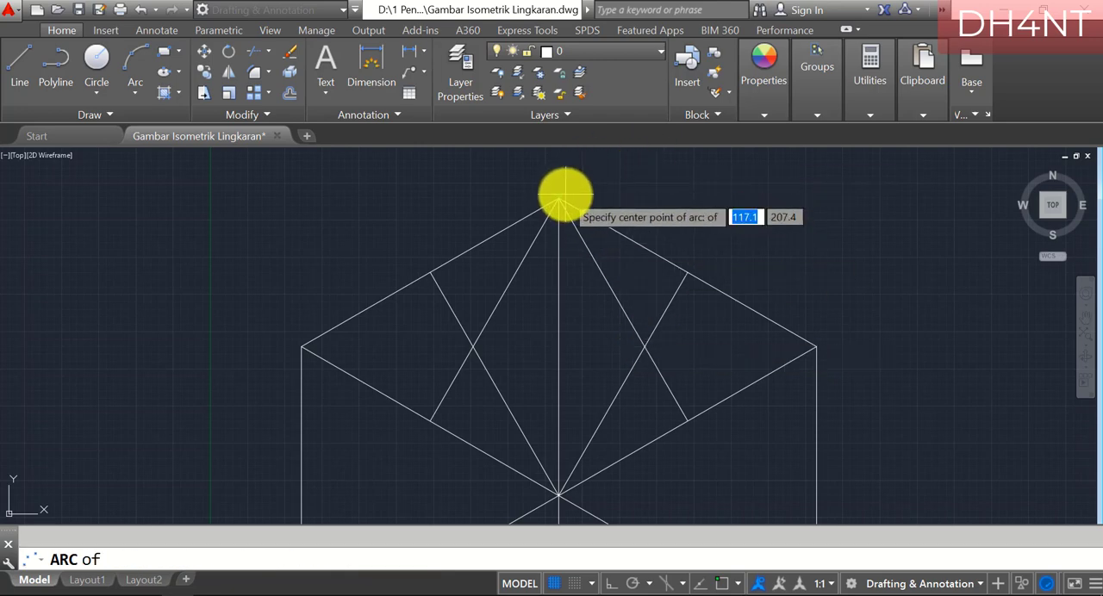
left_click(559, 199)
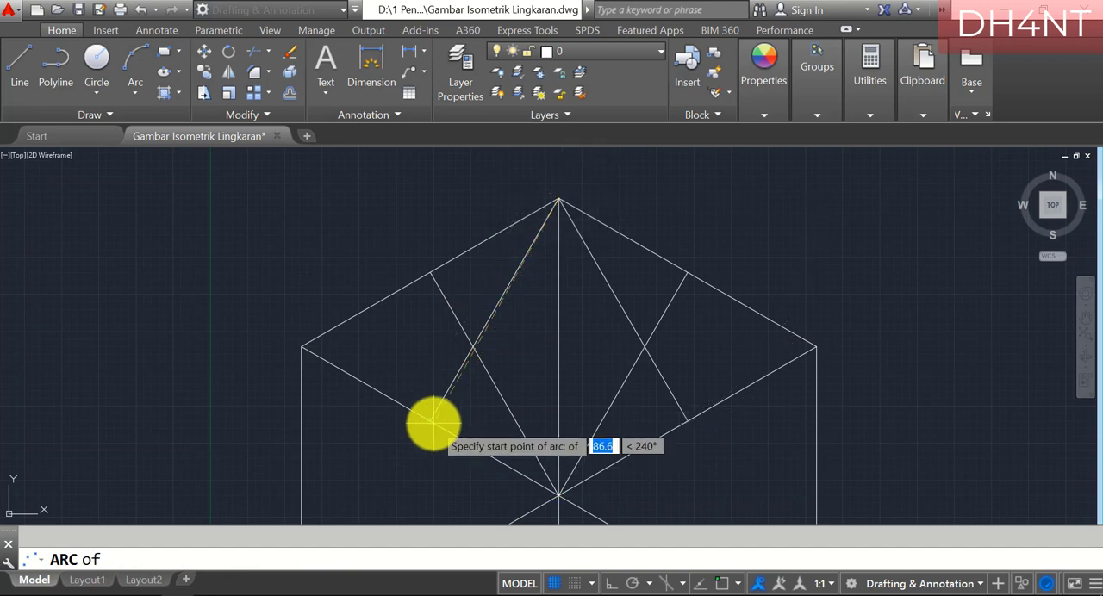
left_click(428, 422)
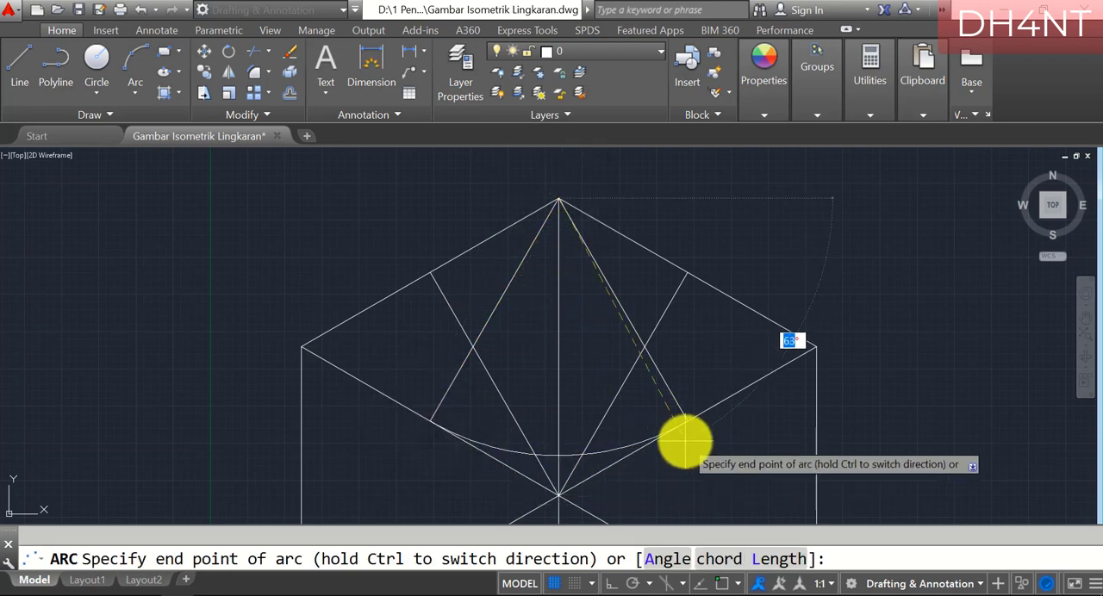
key("Return")
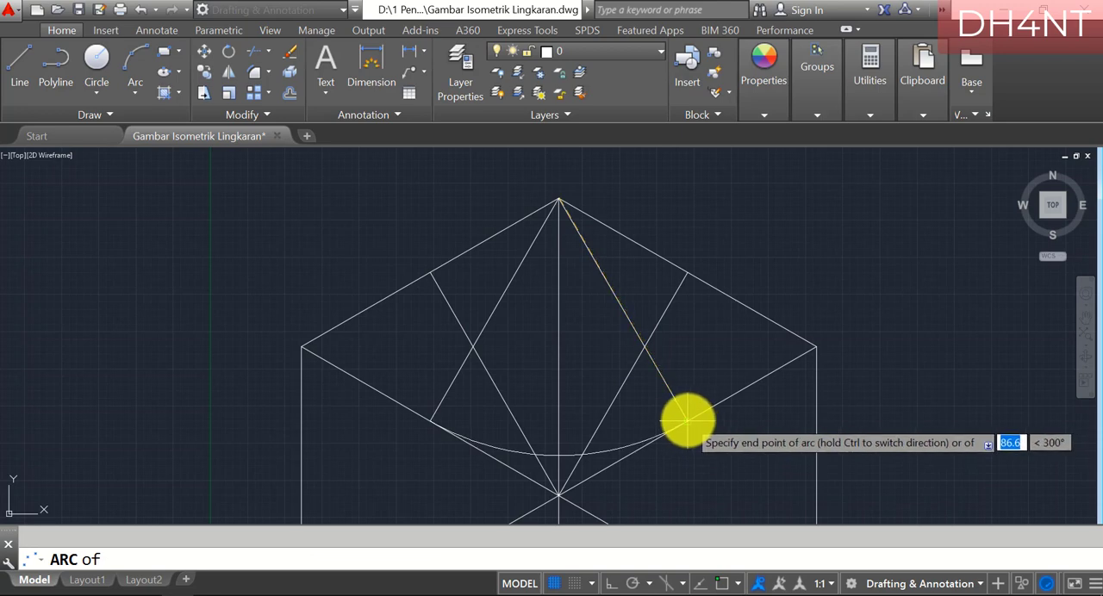
left_click(688, 420)
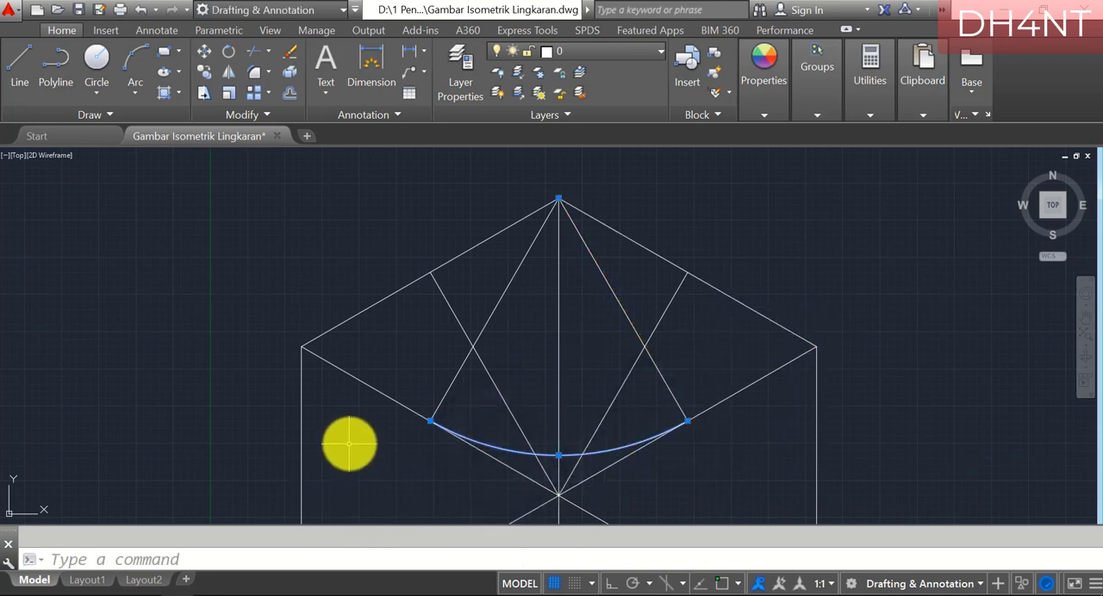
Switch to PDF-XChange Editor and highlight "RC", the colon after "[Center]", "B" and the B2 start-point line in the second arc's instructions
left_click(209, 588)
scroll(406, 399, "down", 6)
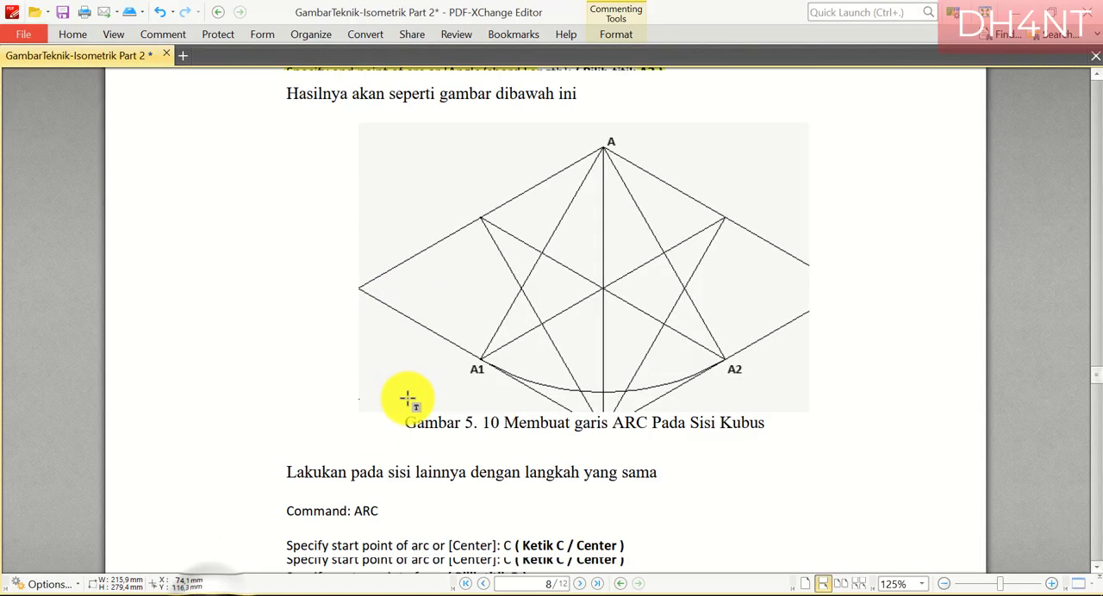
scroll(509, 324, "down", 3)
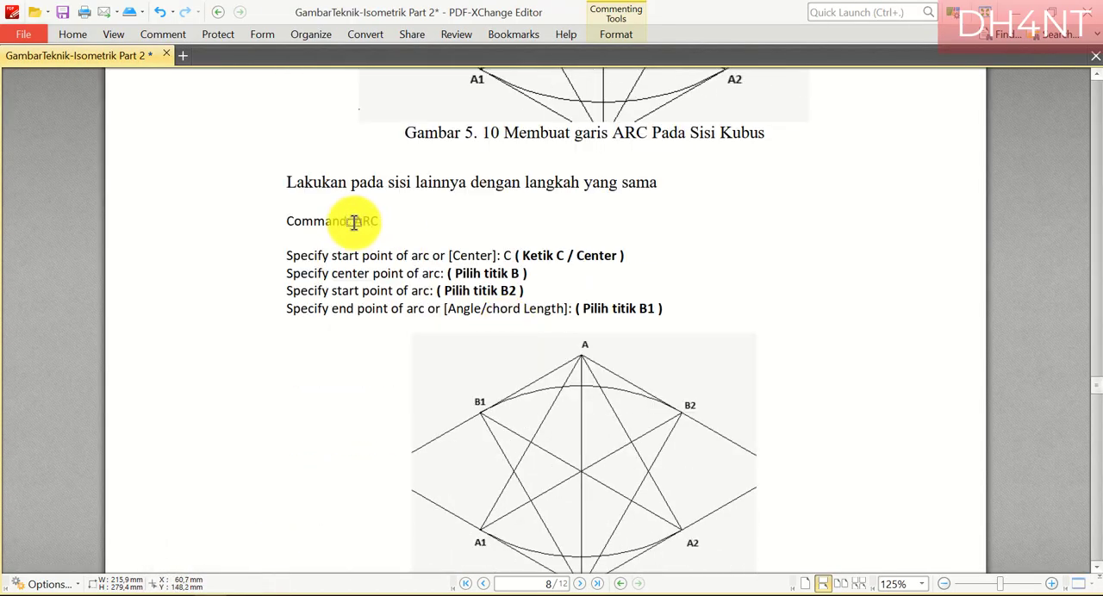
left_click_drag(503, 258, 514, 259)
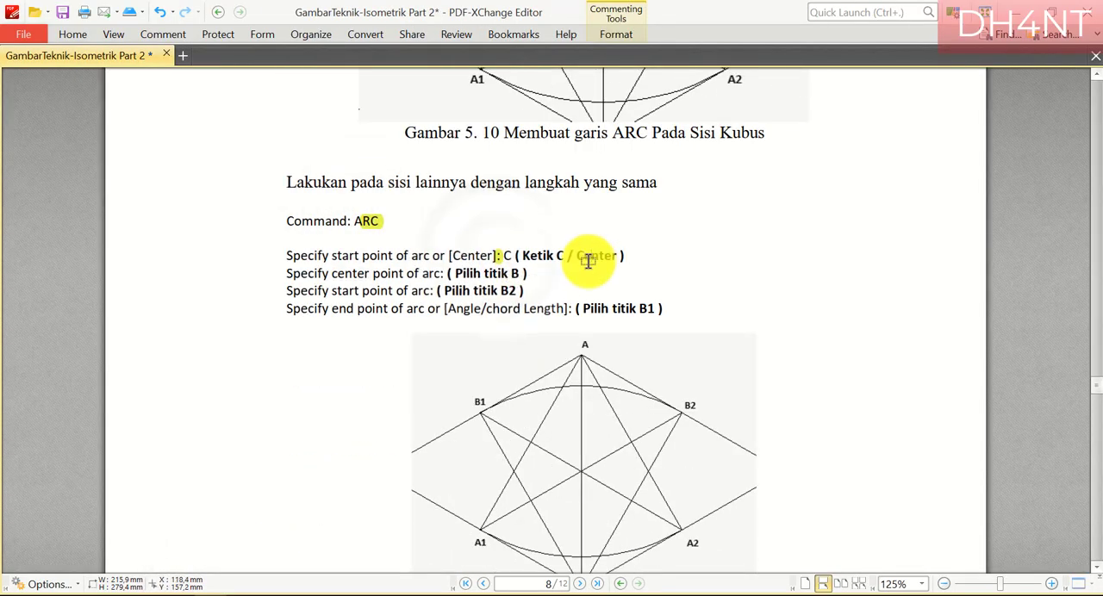
left_click(589, 260)
left_click_drag(286, 291, 524, 291)
scroll(604, 354, "down", 1)
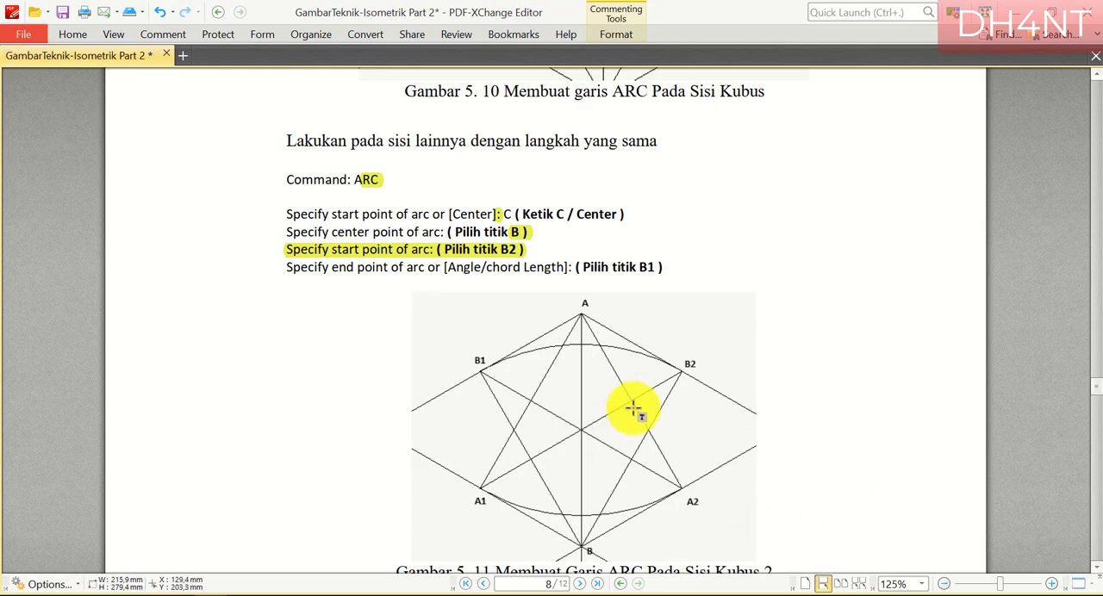
scroll(635, 411, "down", 1)
Switch to AutoCAD and draw an arc centred on the cube's central vertex, from the top face's upper-right edge midpoint to its upper-left edge midpoint
left_click(207, 594)
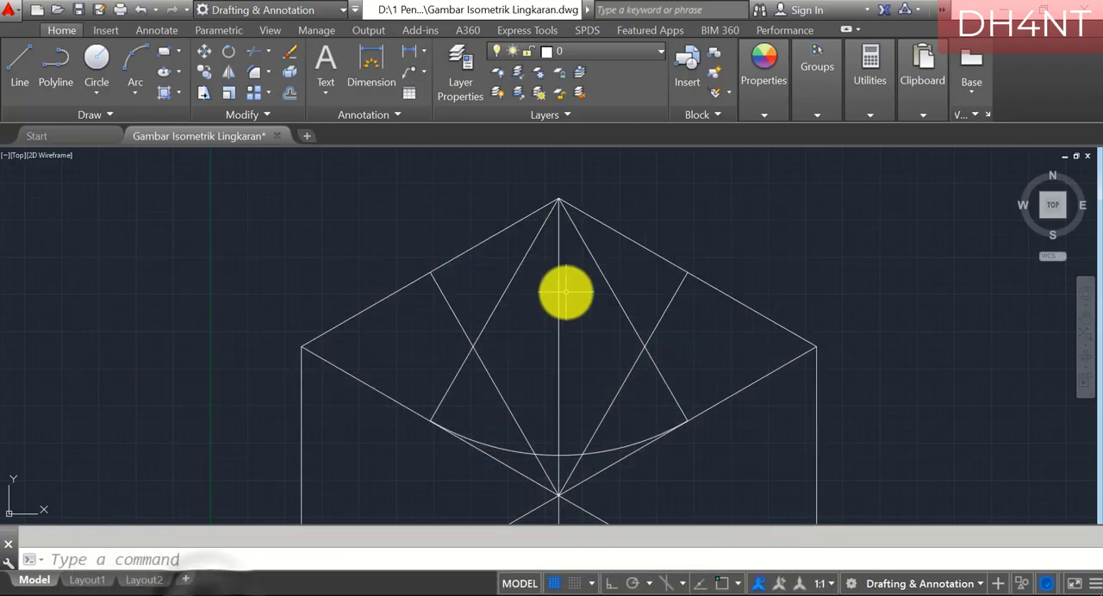
type("arc")
key("Return")
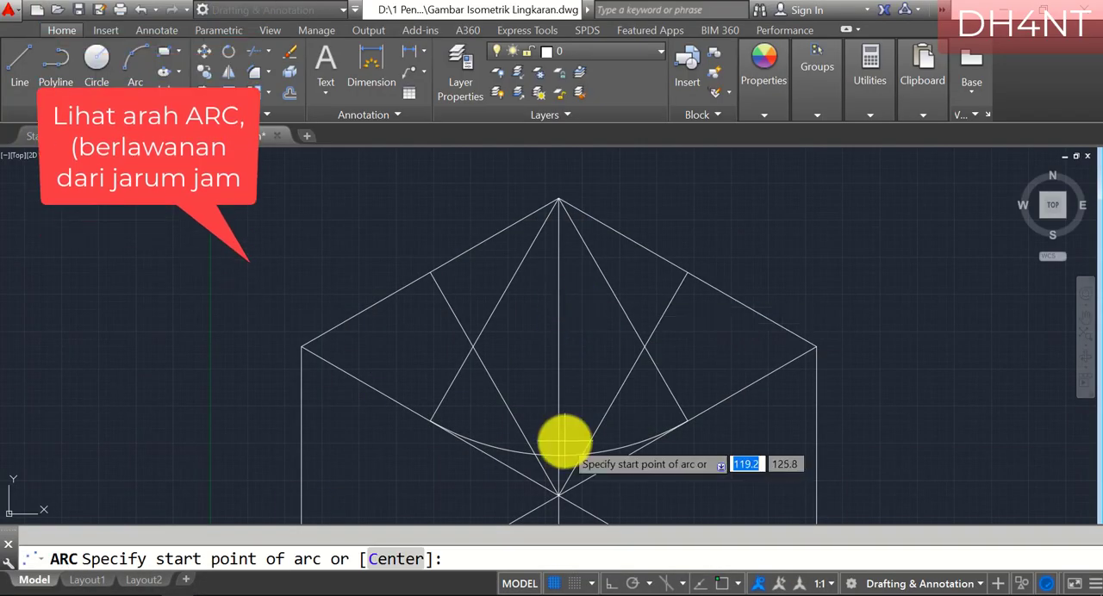
type("c")
key("Return")
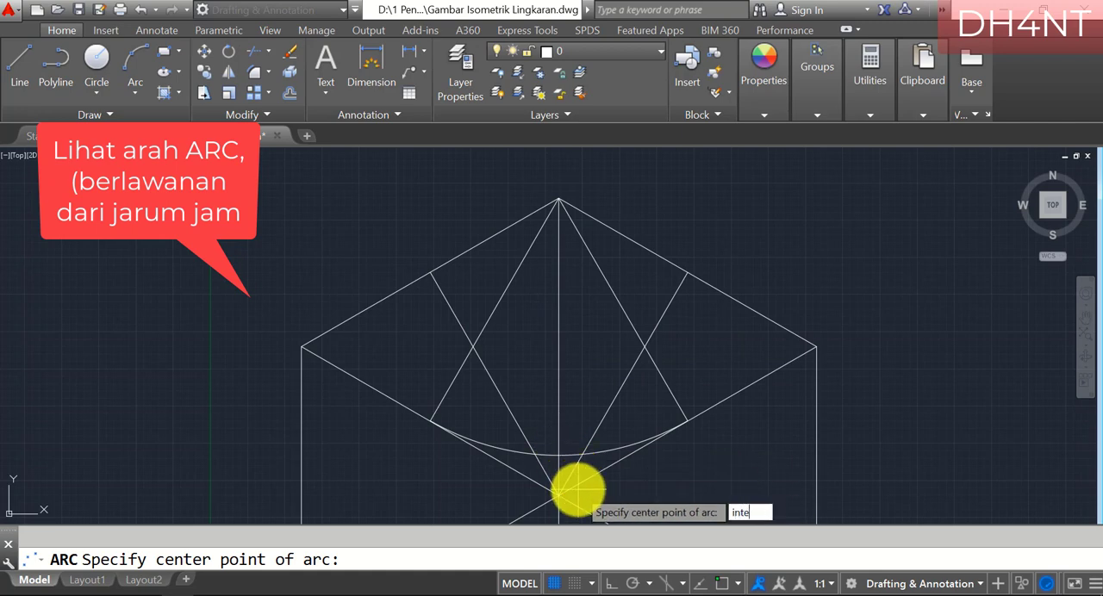
type("inte")
key("Return")
left_click(558, 494)
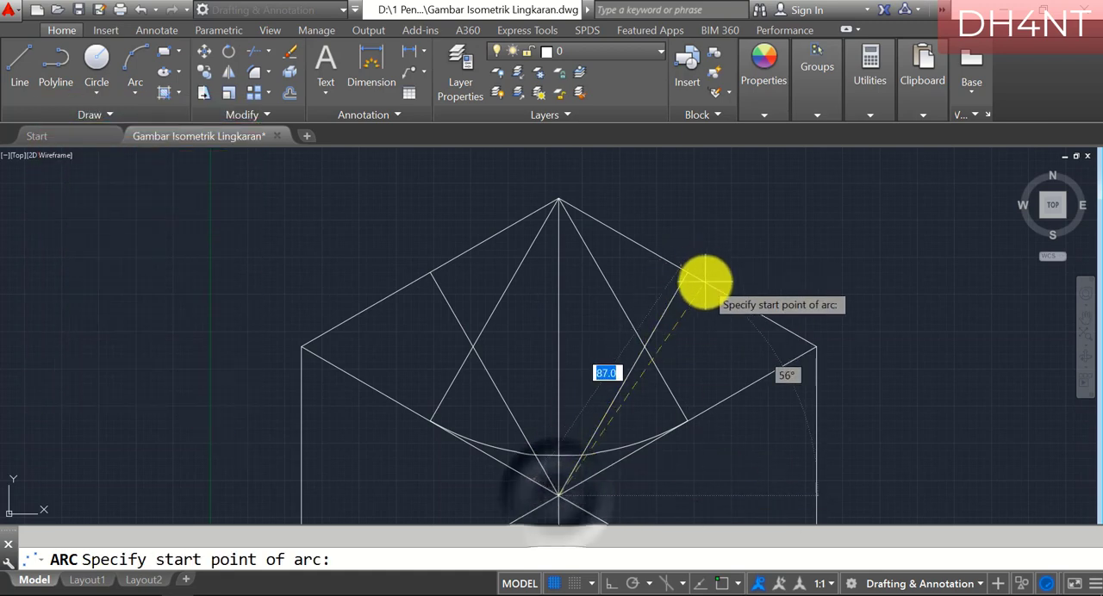
type("end")
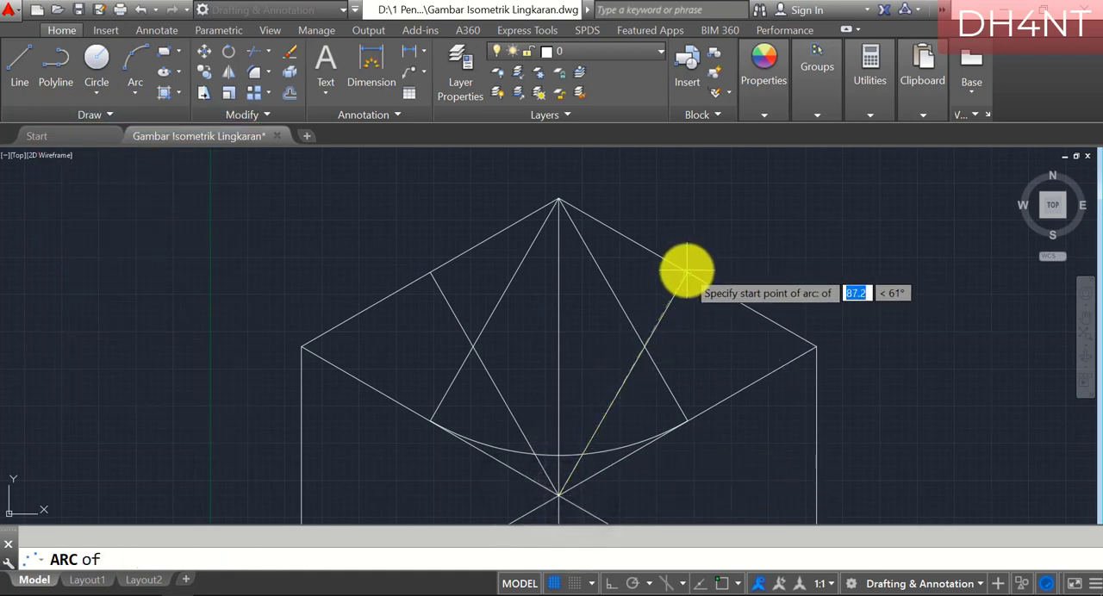
left_click(687, 269)
type("end")
key("Return")
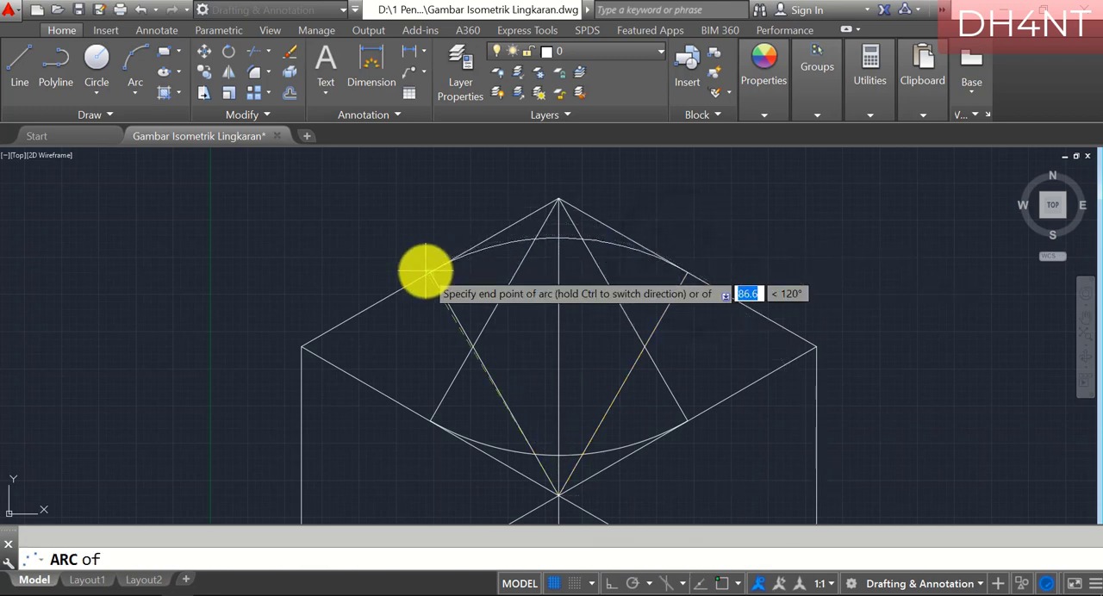
left_click(432, 272)
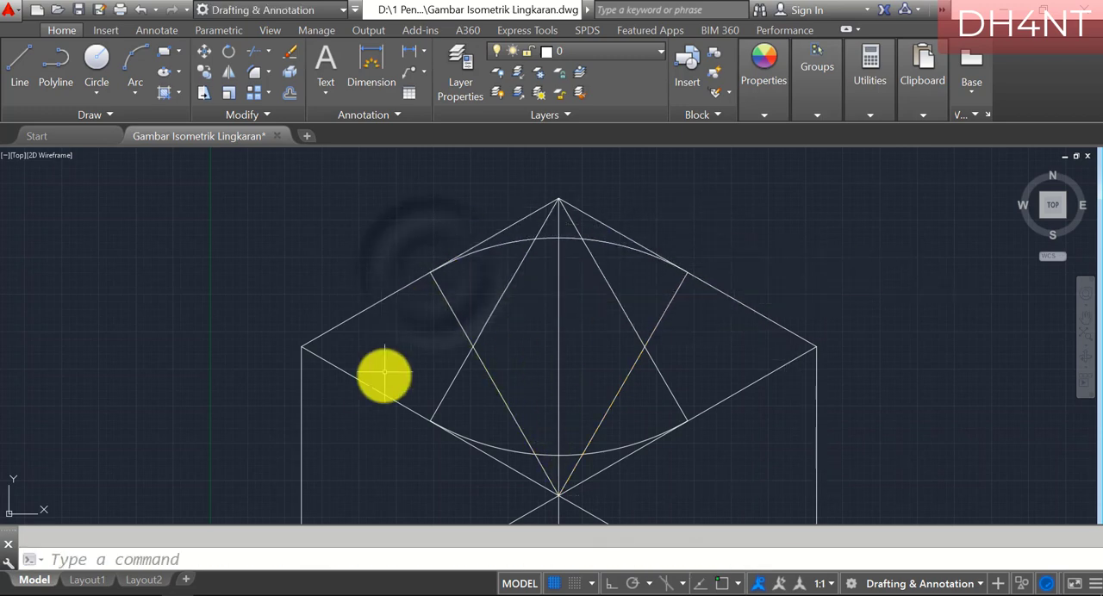
Switch to PDF-XChange Editor and highlight both "C" entries, "B1", "A1" and "D" in page 9's instructions for the left and right arcs
left_click(220, 593)
scroll(357, 333, "down", 8)
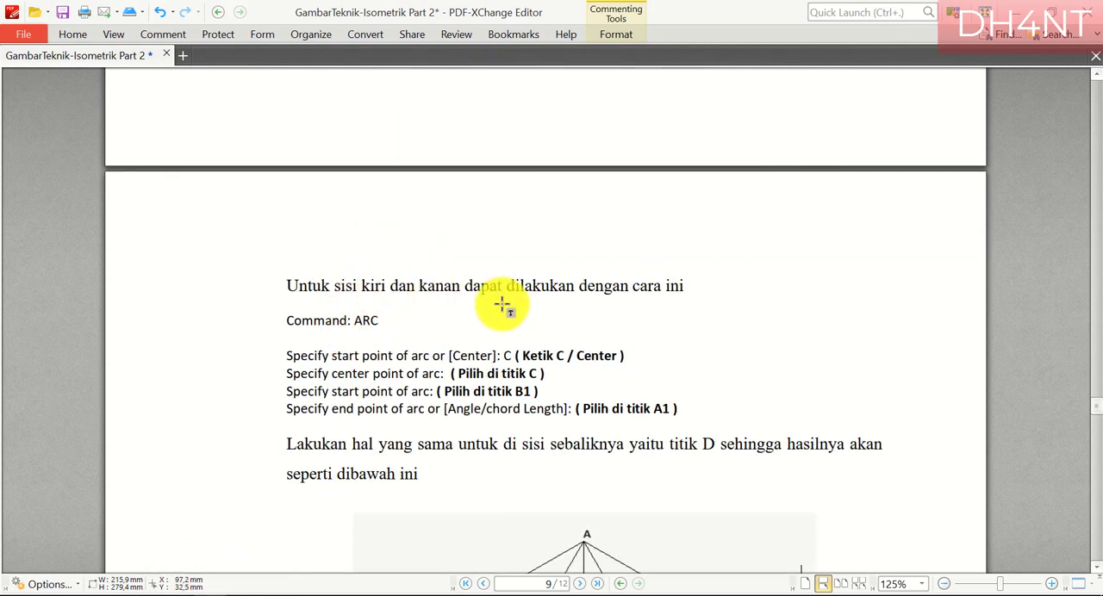
scroll(502, 304, "down", 3)
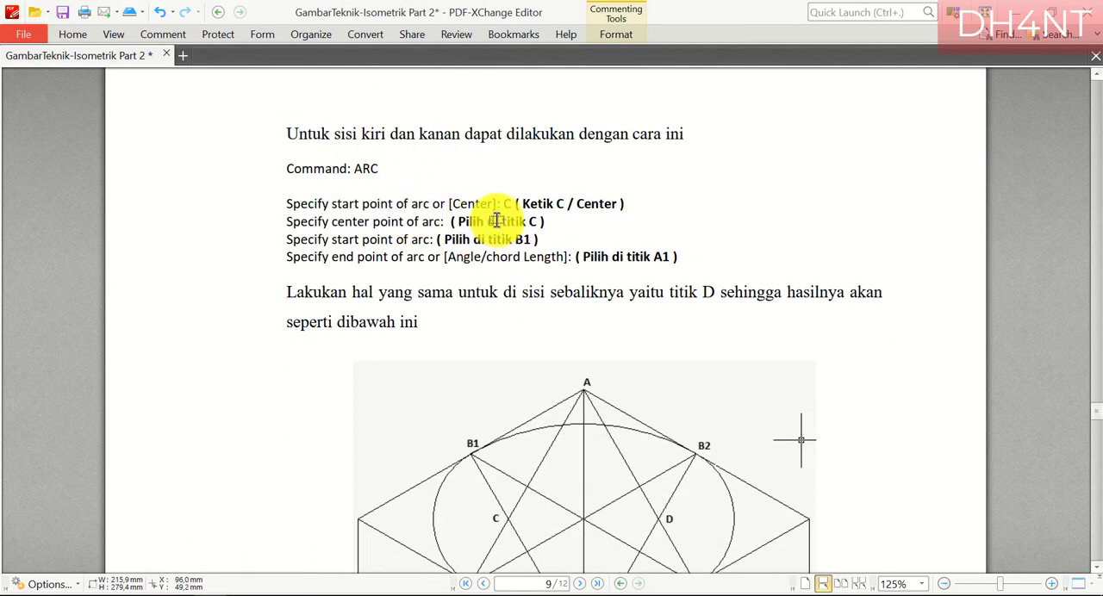
left_click_drag(505, 204, 545, 222)
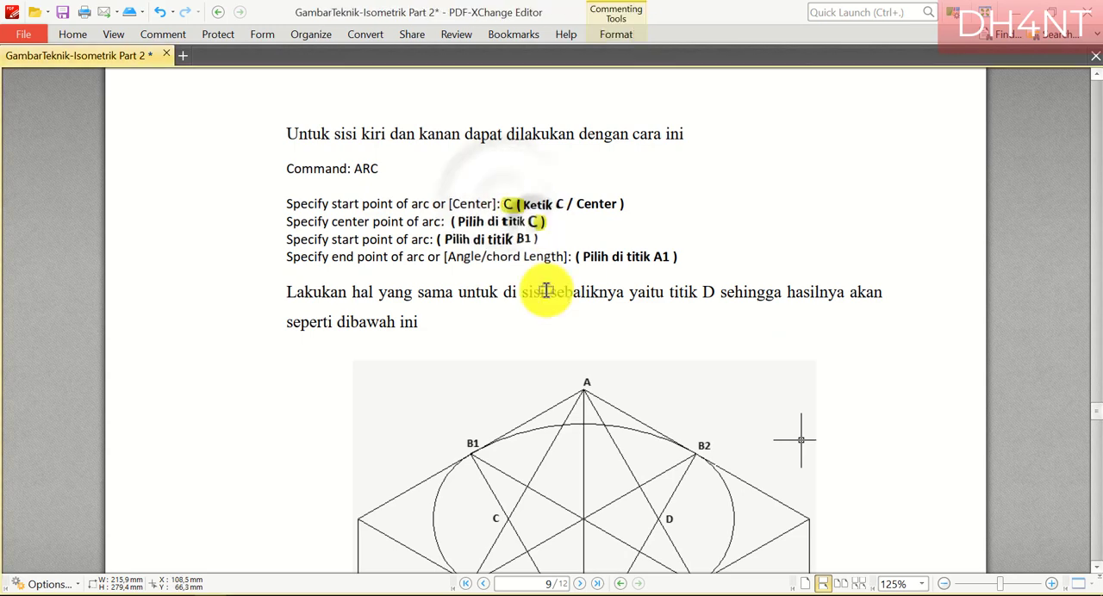
scroll(546, 291, "down", 1)
left_click_drag(652, 200, 697, 212)
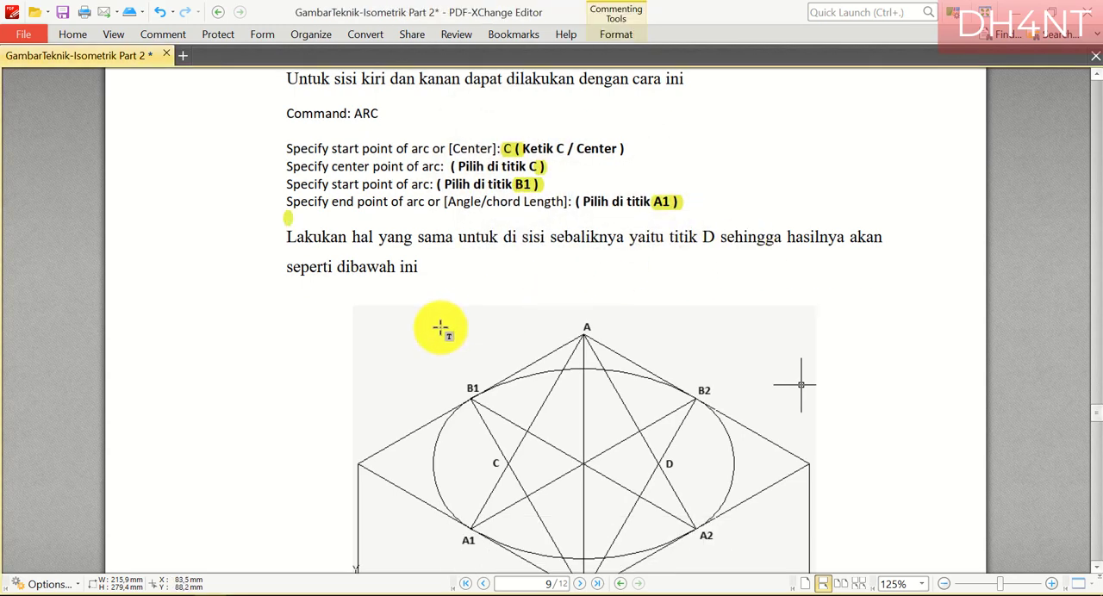
left_click_drag(694, 238, 737, 238)
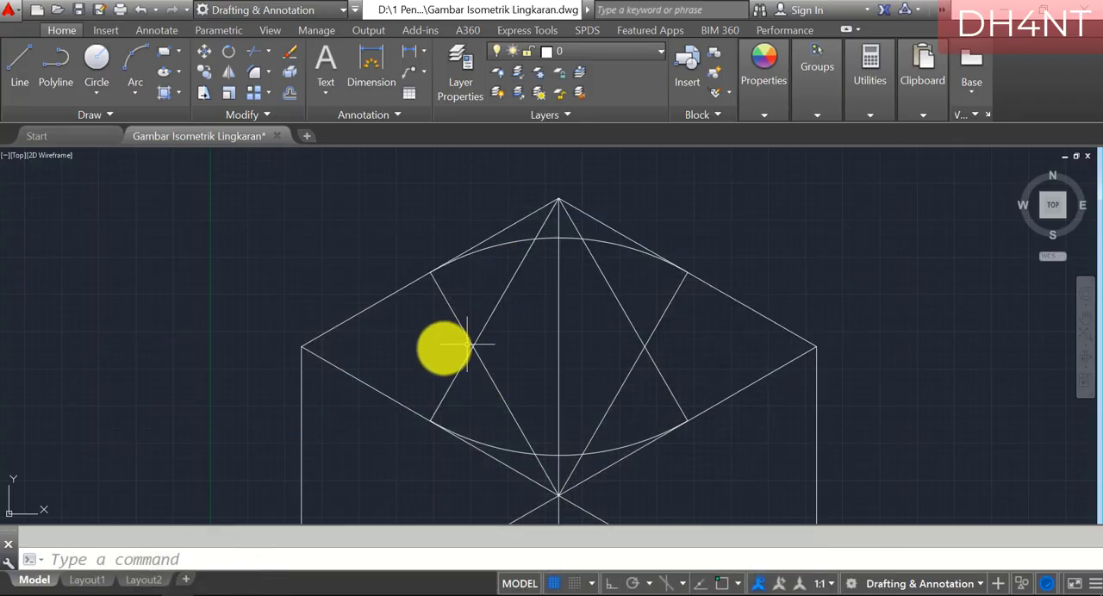
type("a")
key("Return")
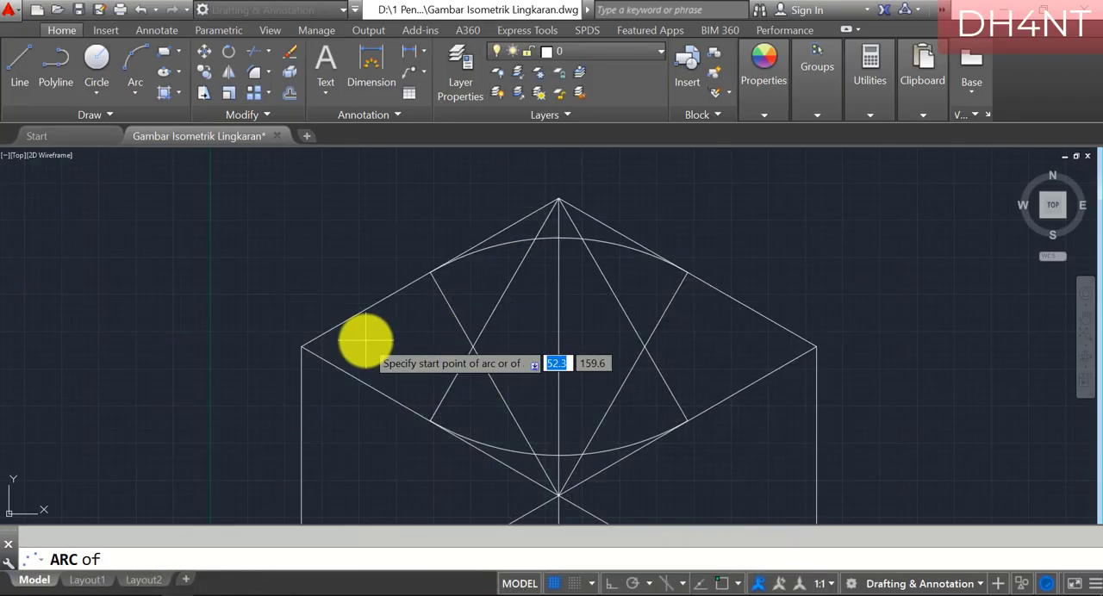
left_click(474, 346)
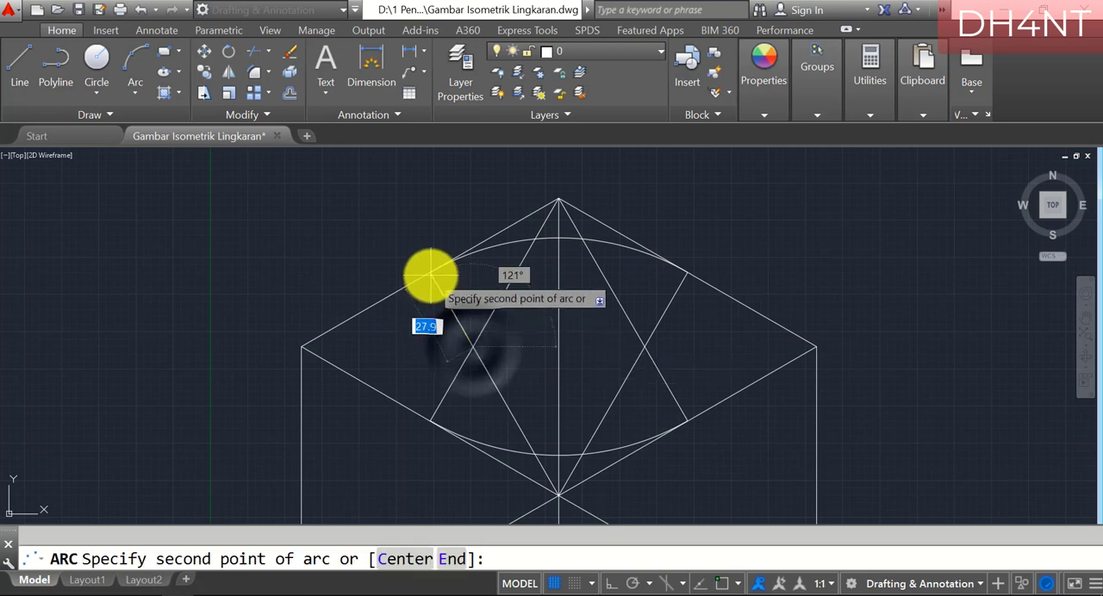
type("end")
key("Return")
left_click(430, 274)
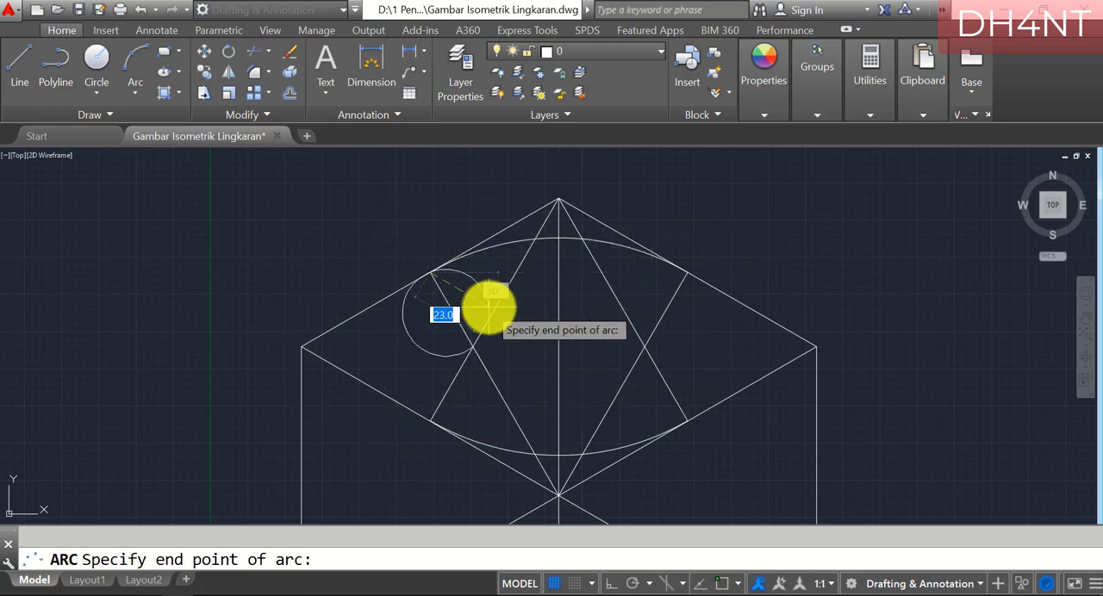
key("Escape")
Draw an arc centred on the left helper-line intersection, from the top face's upper-left edge midpoint to its lower-left edge midpoint
type("arc")
key("Return")
type("c")
key("Return")
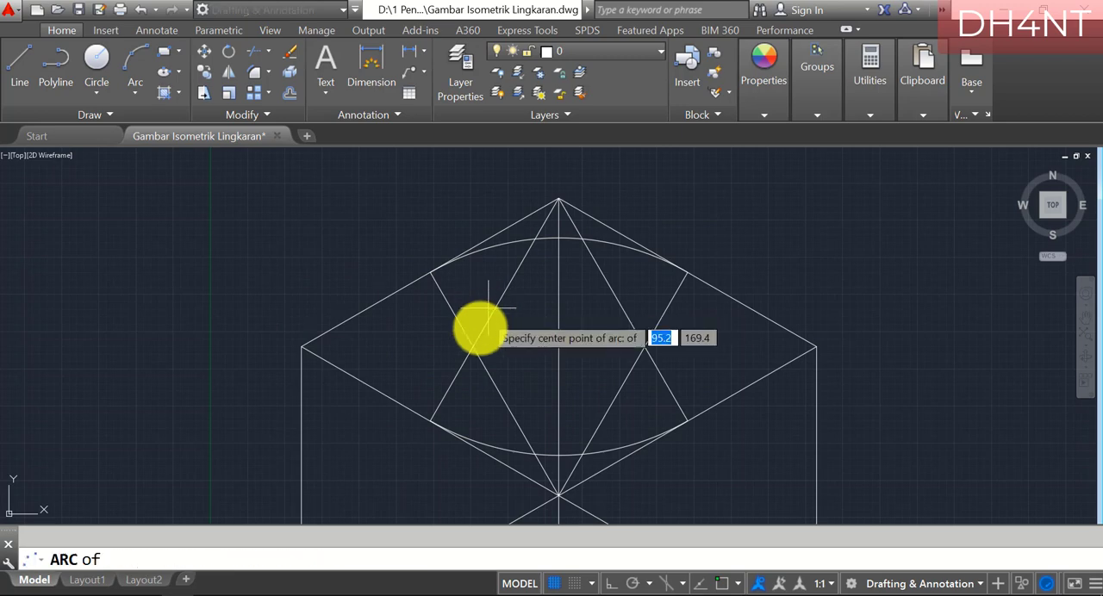
left_click(474, 346)
type("end")
key("Return")
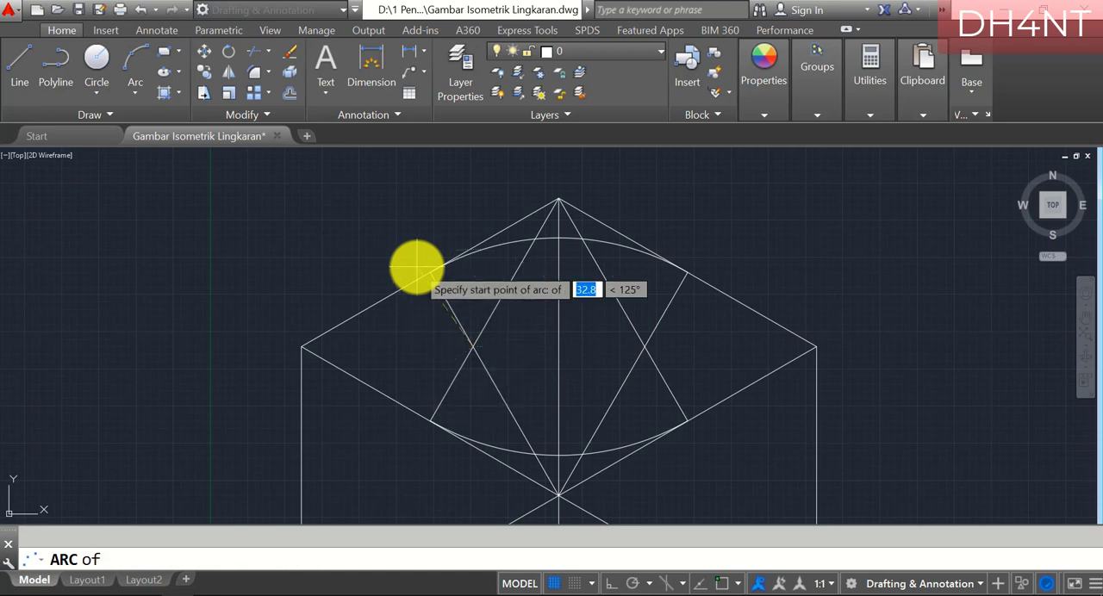
left_click(428, 272)
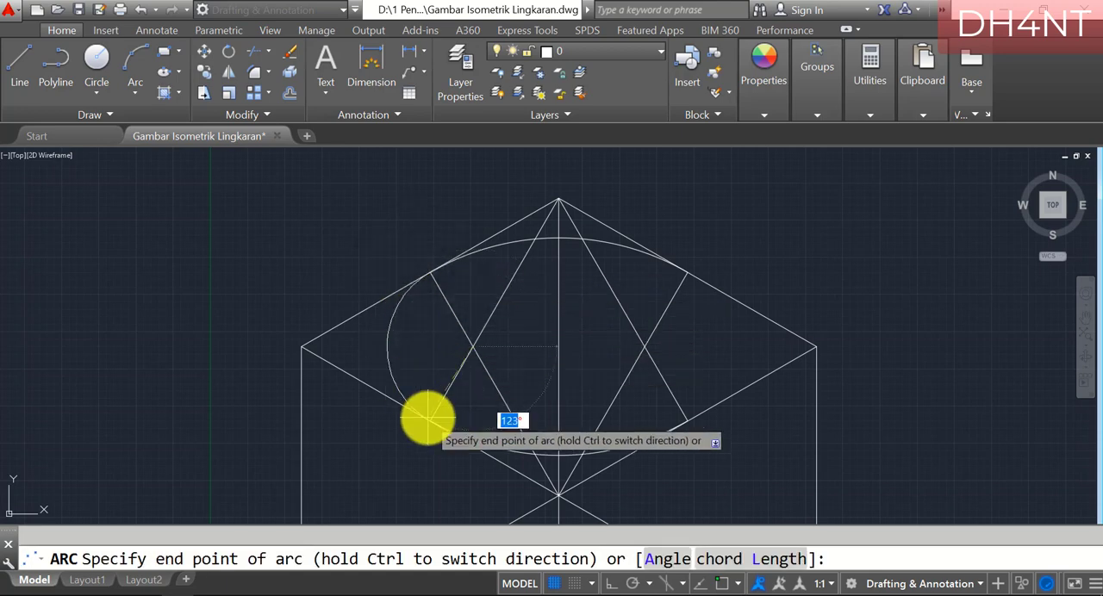
type("end")
key("Return")
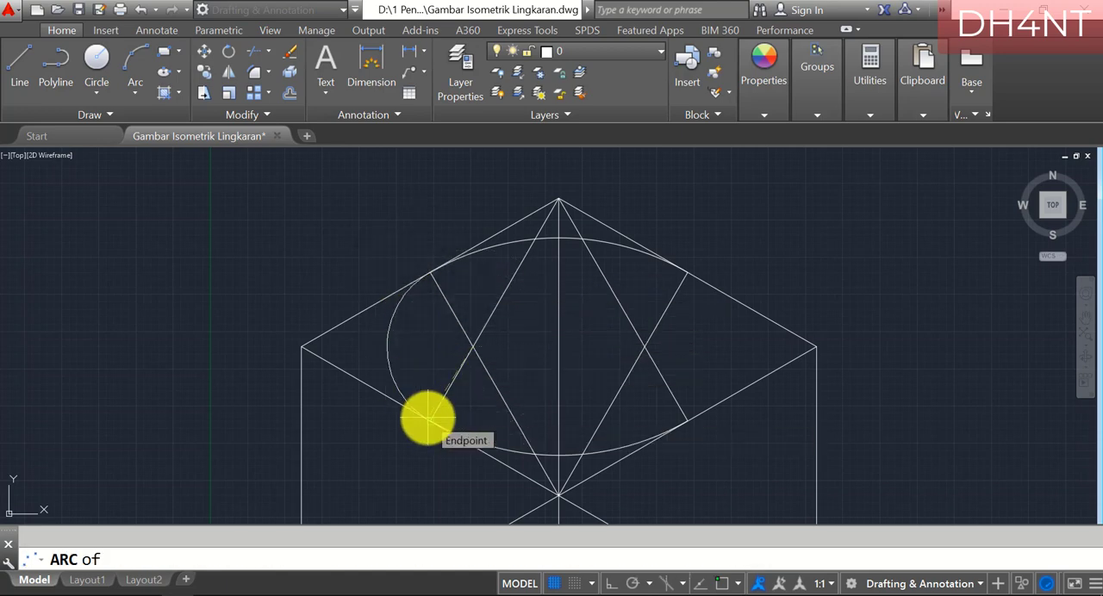
left_click(429, 417)
Draw an arc centred on the right helper-line intersection, from the top face's lower-right edge midpoint to its upper-right edge midpoint
type("a")
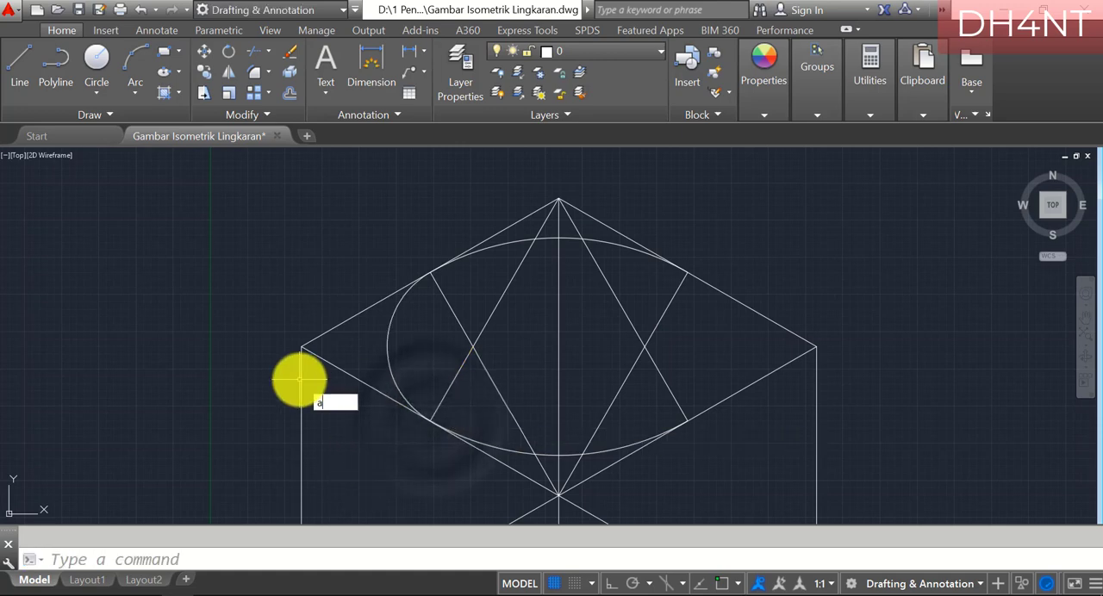
key("Return")
type("c")
key("Return")
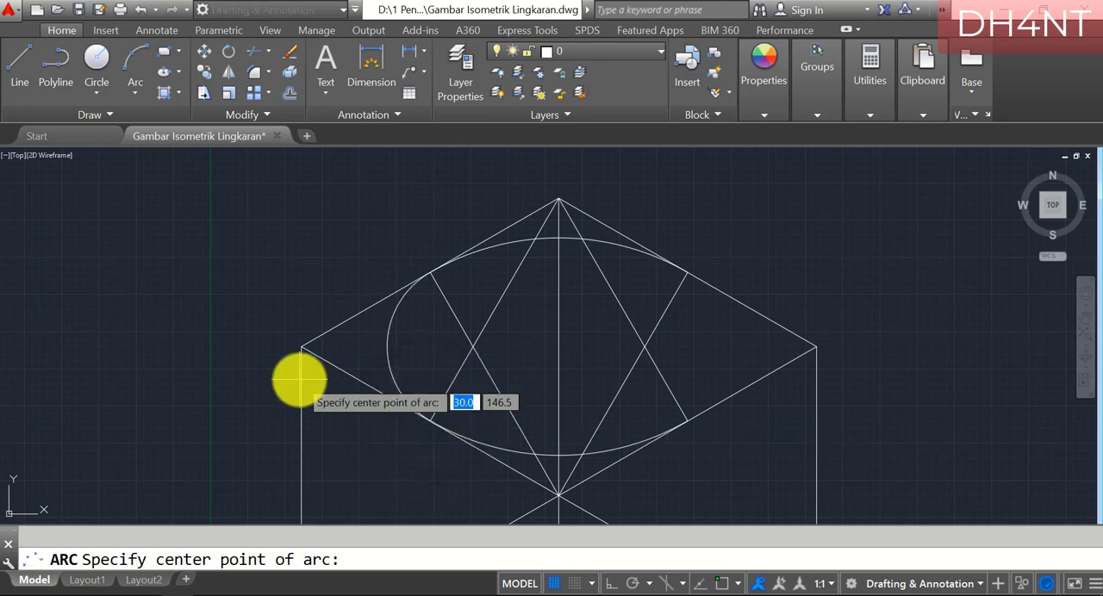
left_click(645, 347)
type("e")
key("Return")
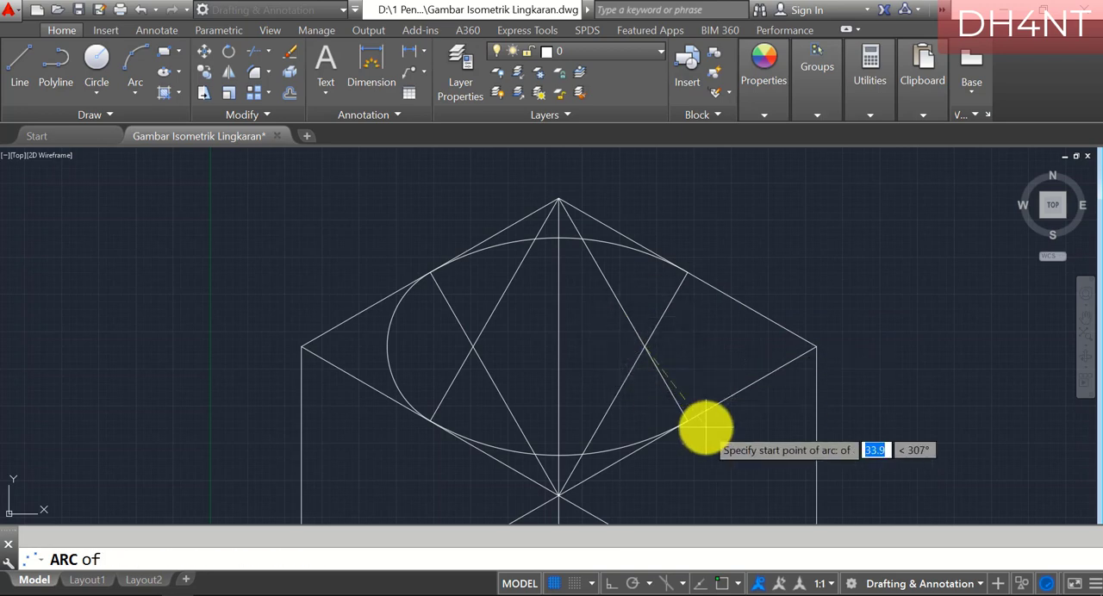
left_click(685, 420)
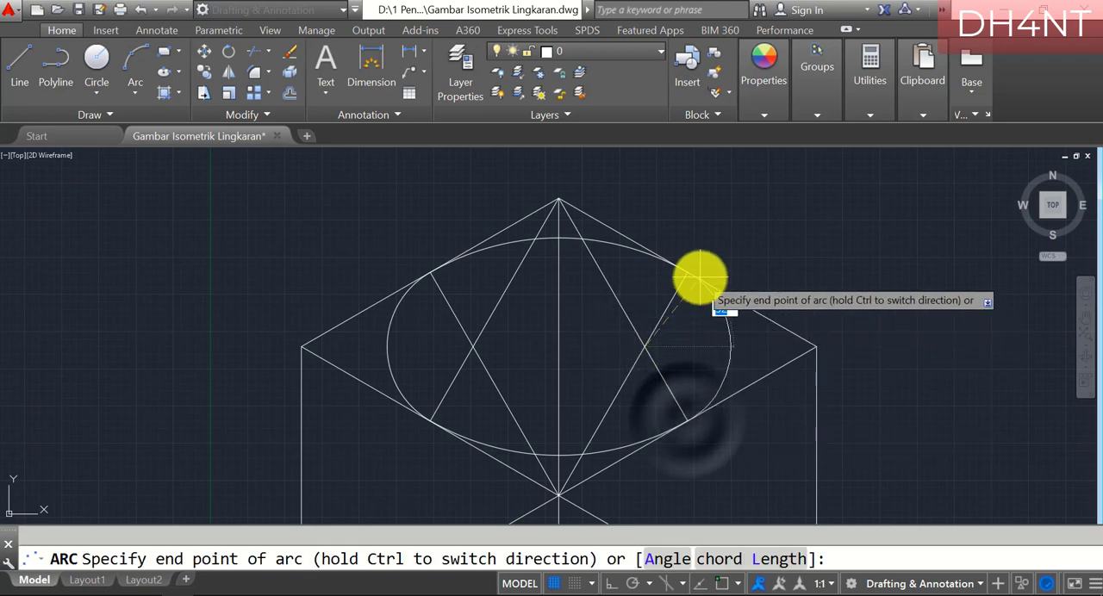
type("end")
key("Return")
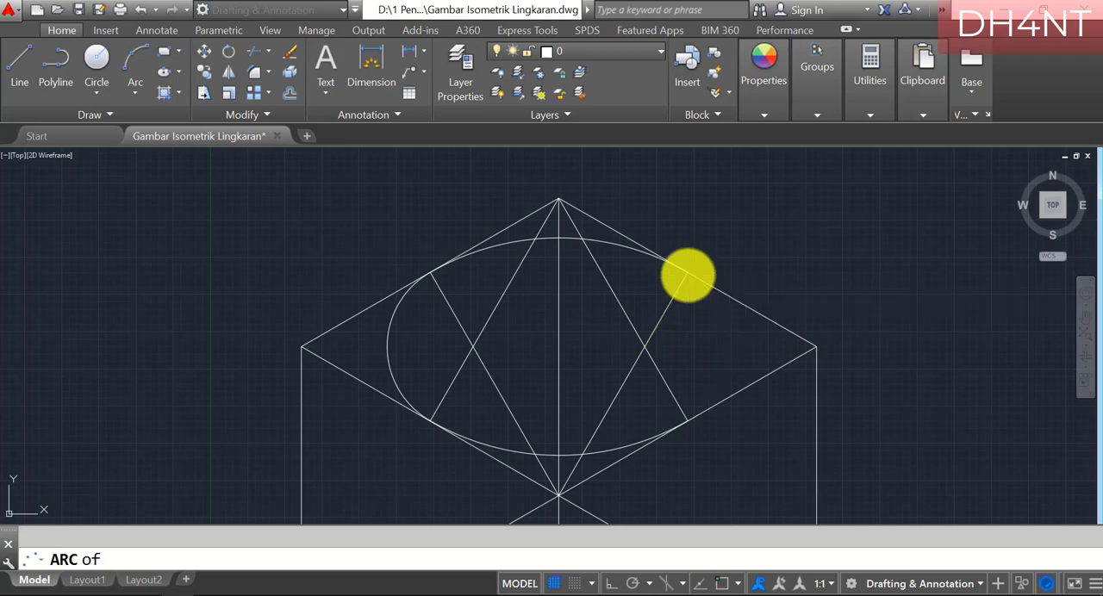
left_click(687, 275)
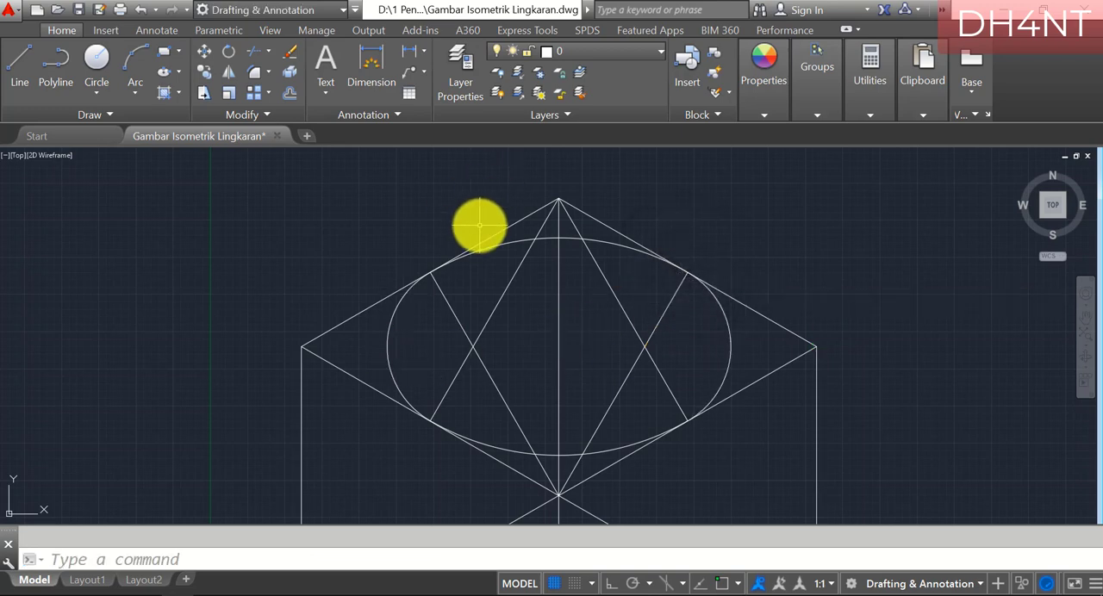
Switch to PDF-XChange Editor and highlight "line", "A", "mid" and "A1" in the first line instructions of section f on page 9
left_click(198, 595)
scroll(529, 296, "down", 8)
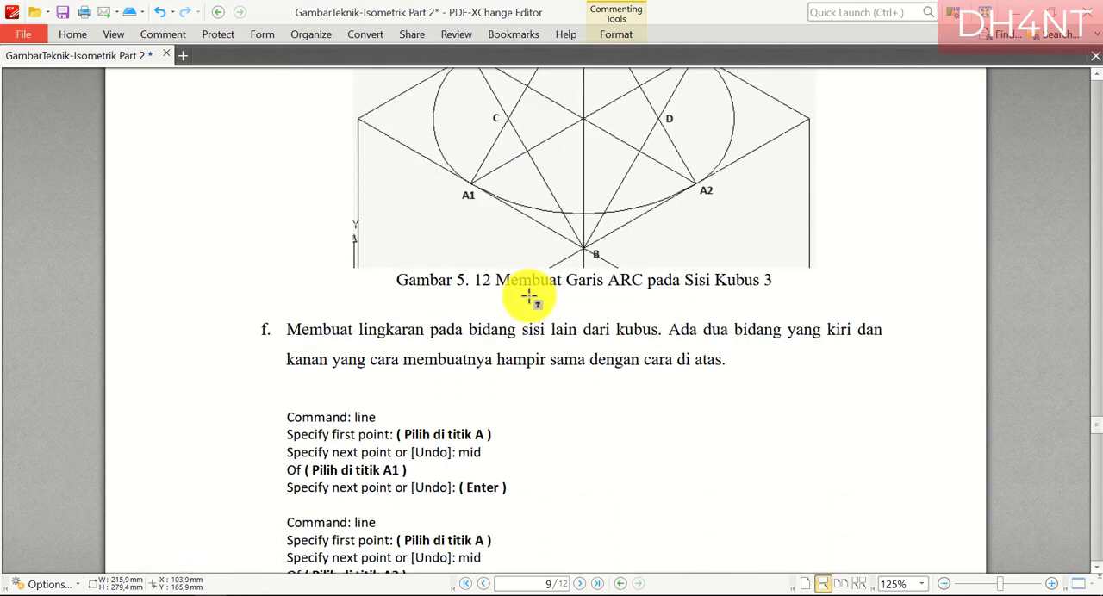
scroll(529, 295, "down", 3)
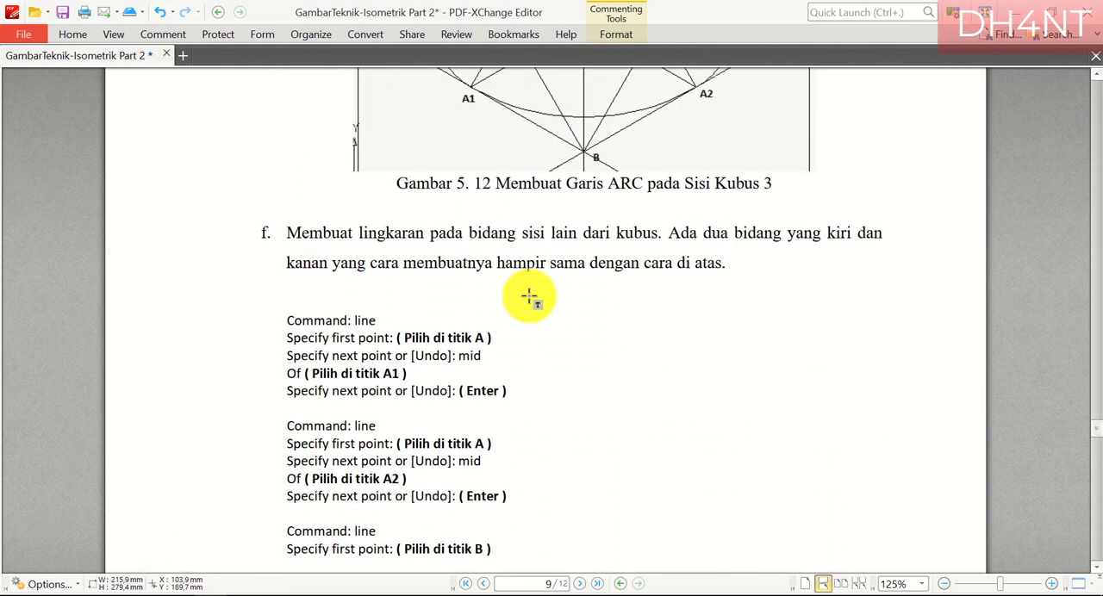
scroll(529, 296, "down", 2)
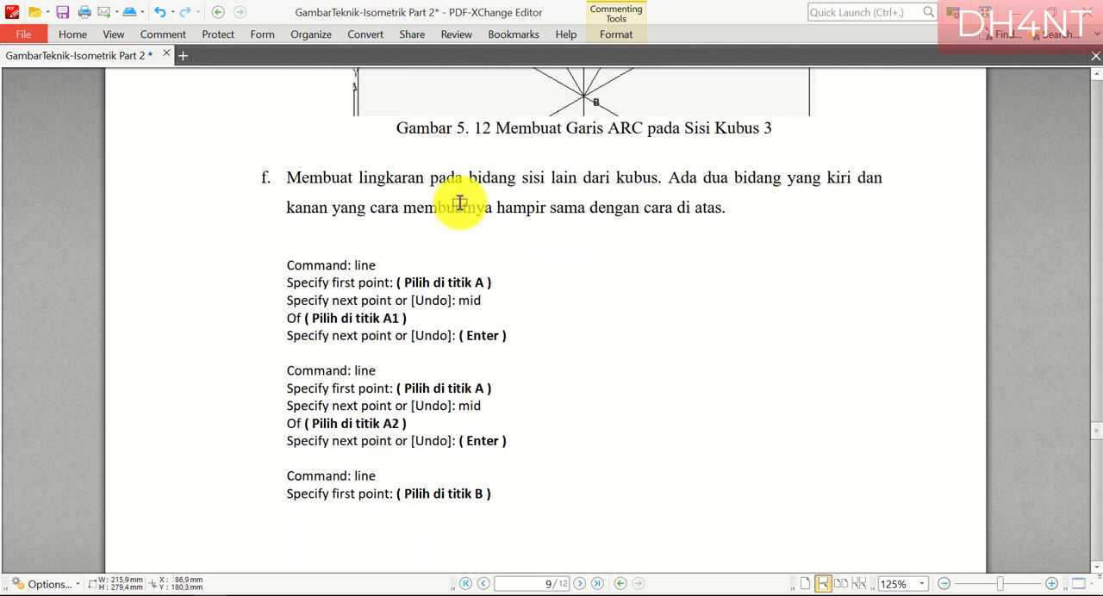
left_click_drag(354, 263, 402, 264)
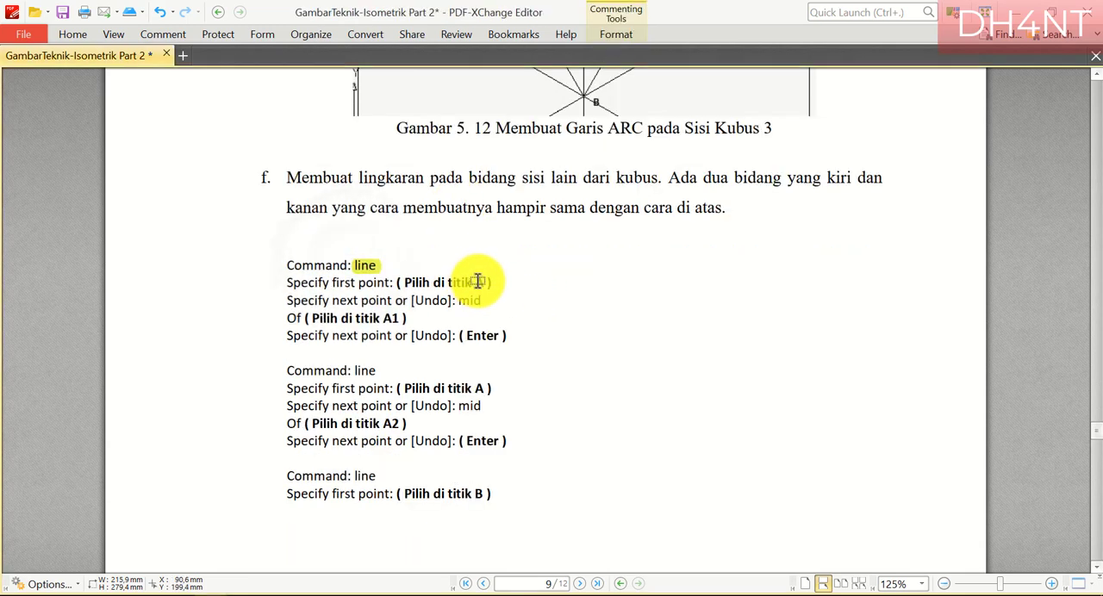
left_click_drag(466, 301, 489, 308)
left_click_drag(384, 319, 412, 320)
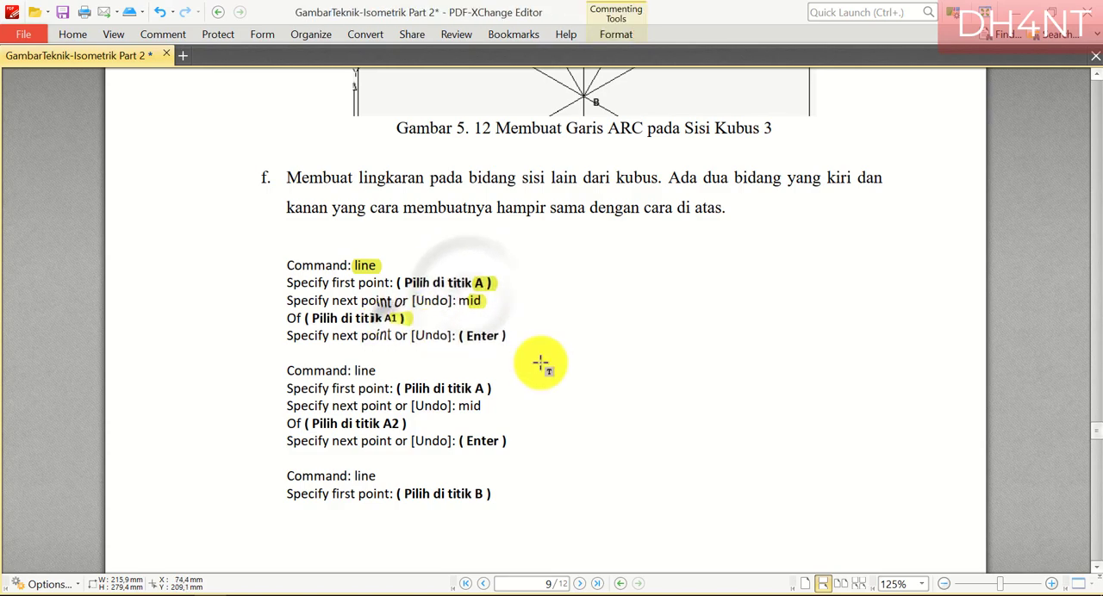
Highlight "line", "A", "mid", "A2" and the closing "Specify next point" line in section f's second line instructions
scroll(567, 355, "down", 5)
scroll(571, 355, "down", 12)
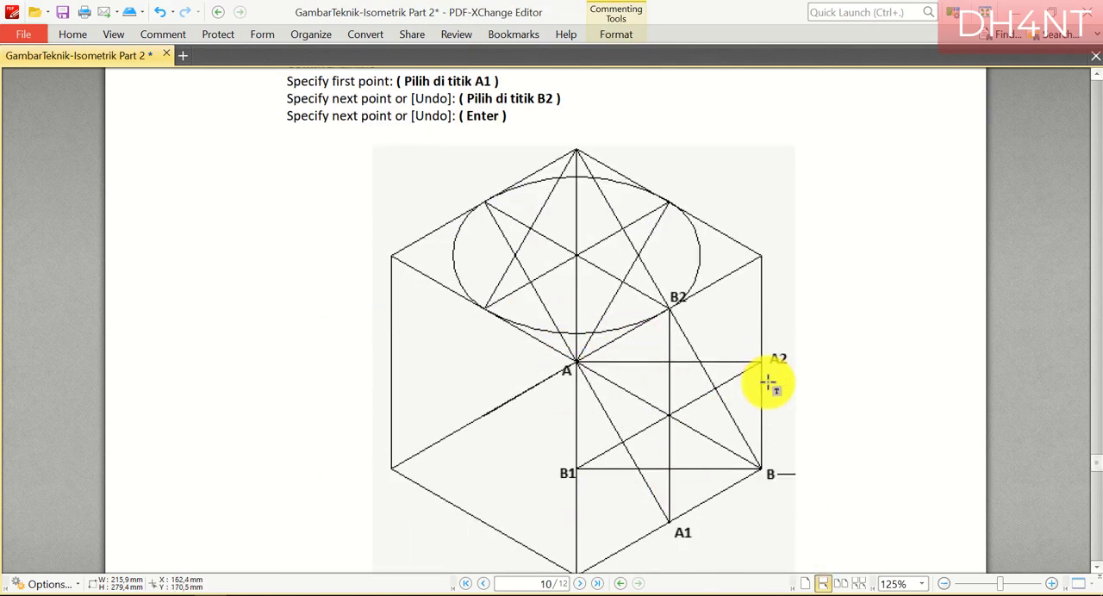
scroll(768, 383, "up", 12)
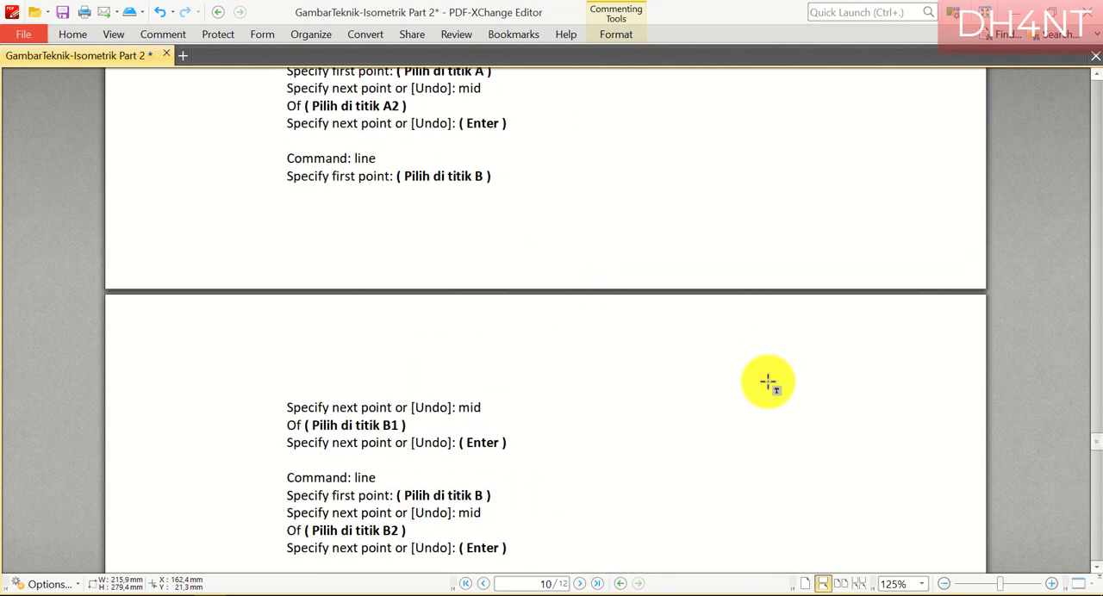
left_click_drag(354, 219, 376, 219)
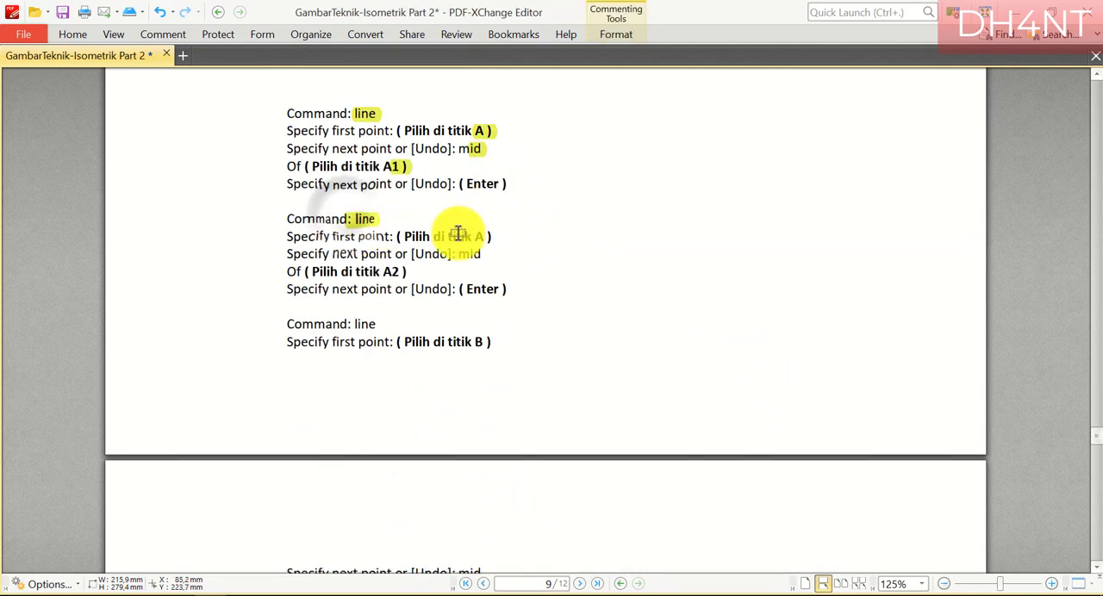
left_click_drag(463, 237, 480, 254)
left_click_drag(383, 272, 408, 276)
left_click_drag(287, 289, 544, 308)
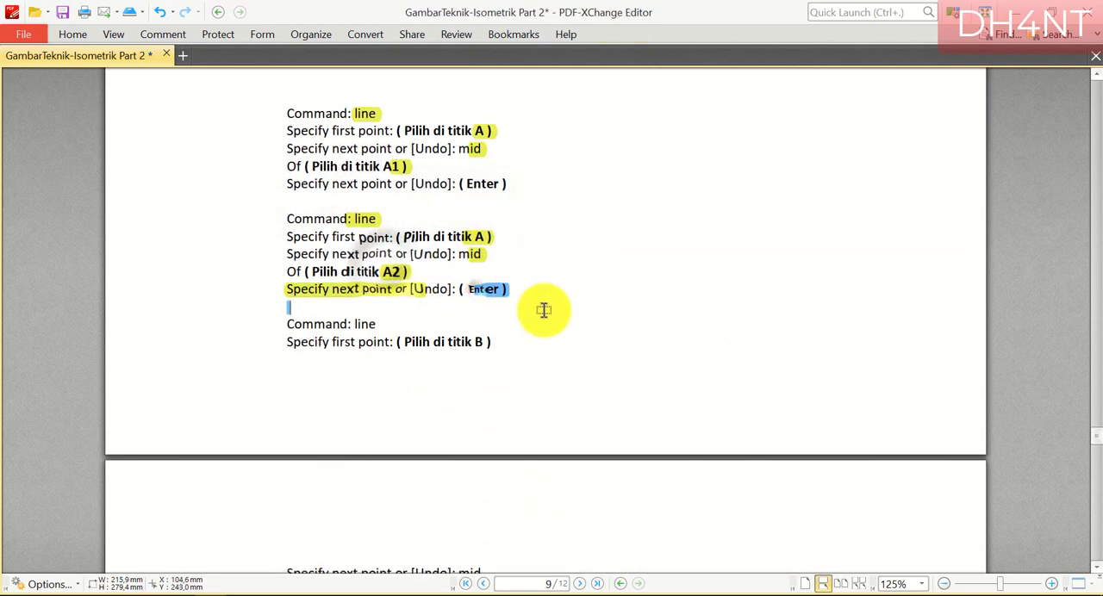
Examine points A, B, A1, A2, B1 and B2 in Gambar 5.13 on page 10 and compare them with the AutoCAD cube's right face
scroll(623, 328, "down", 7)
scroll(623, 332, "down", 6)
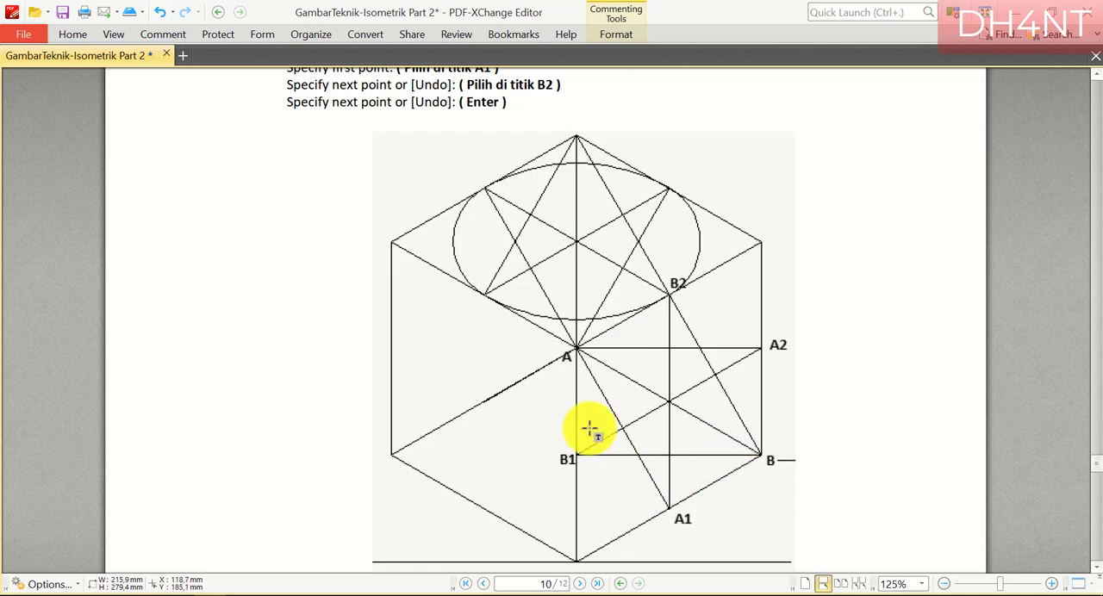
scroll(491, 399, "down", 5)
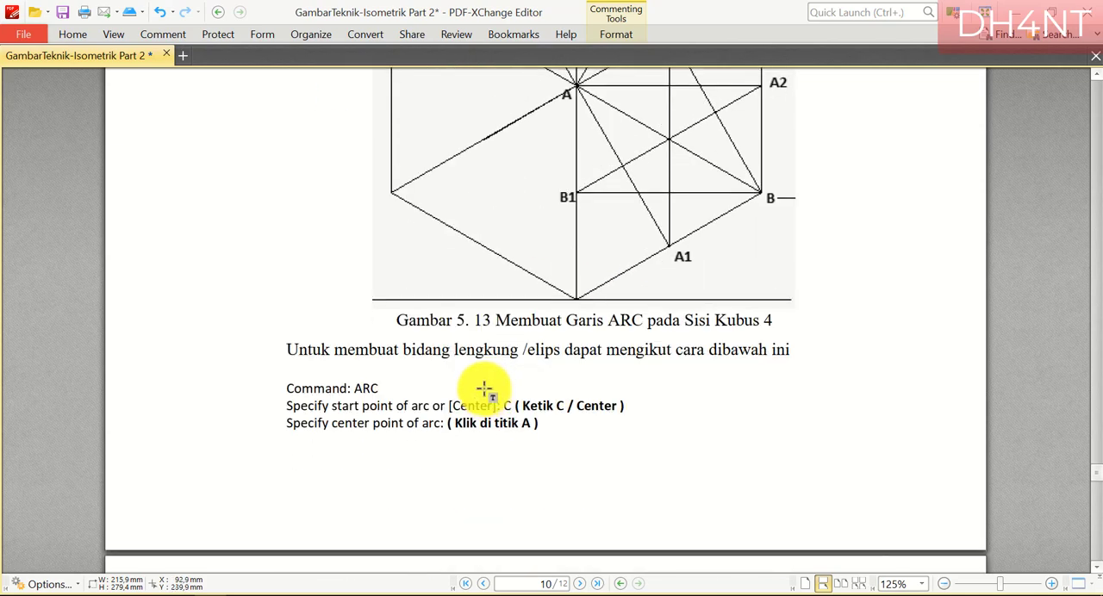
scroll(484, 390, "up", 5)
left_click(216, 593)
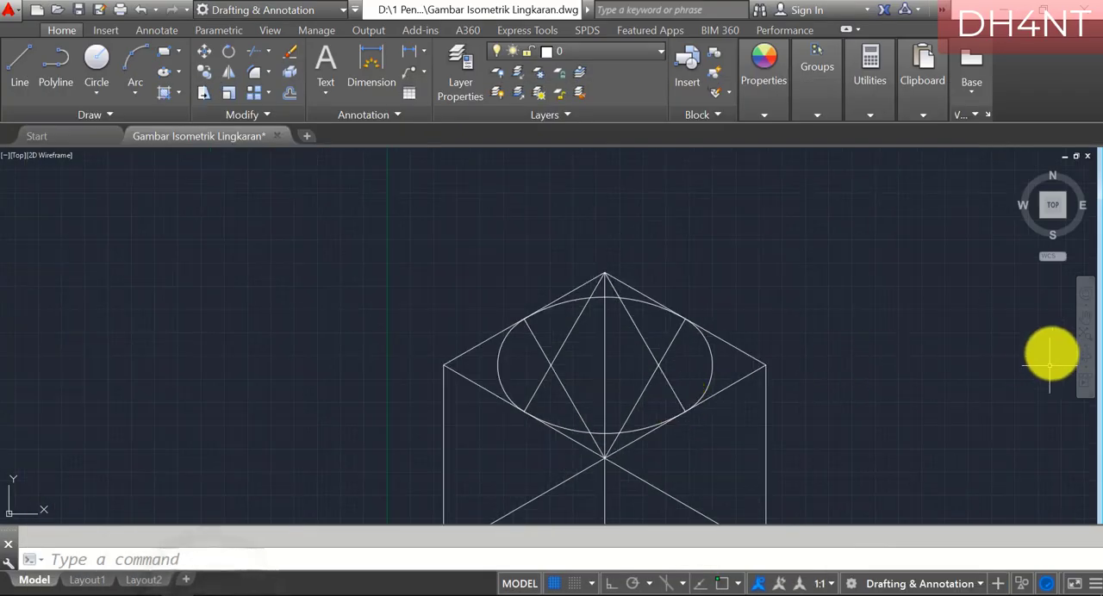
left_click(1079, 316)
left_click_drag(802, 402, 687, 290)
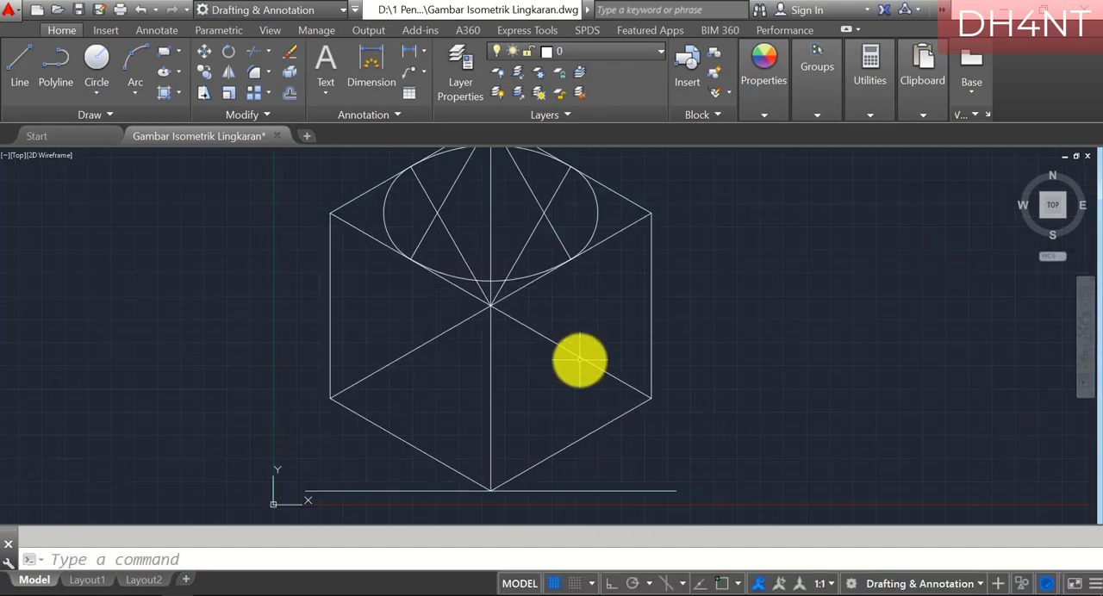
left_click(212, 592)
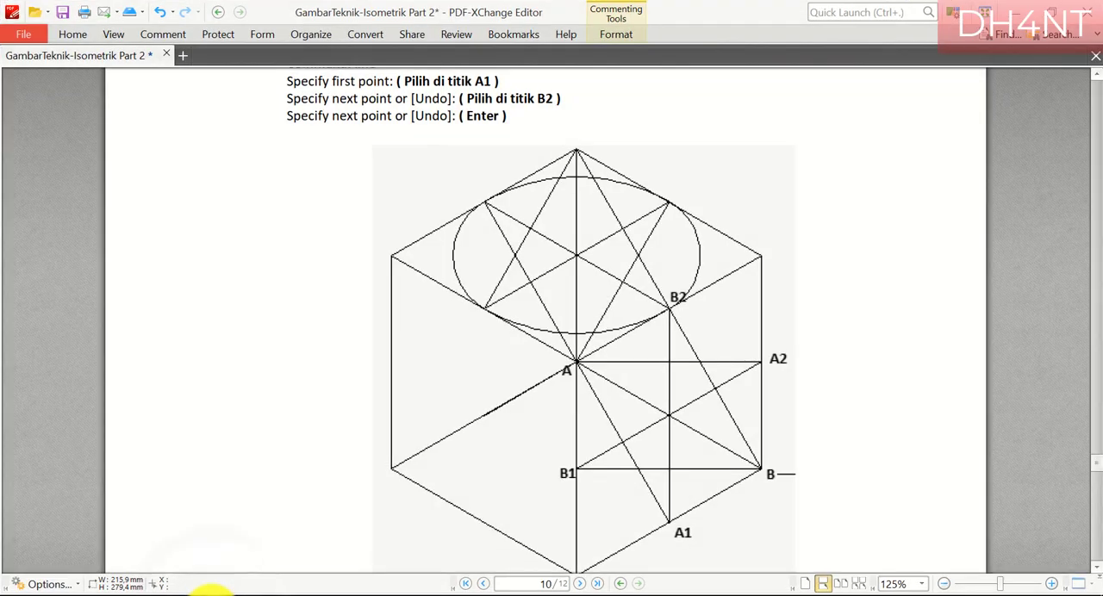
Switch to AutoCAD and draw a line from the cube's central vertex to the midpoint of the right face's bottom edge
left_click(211, 593)
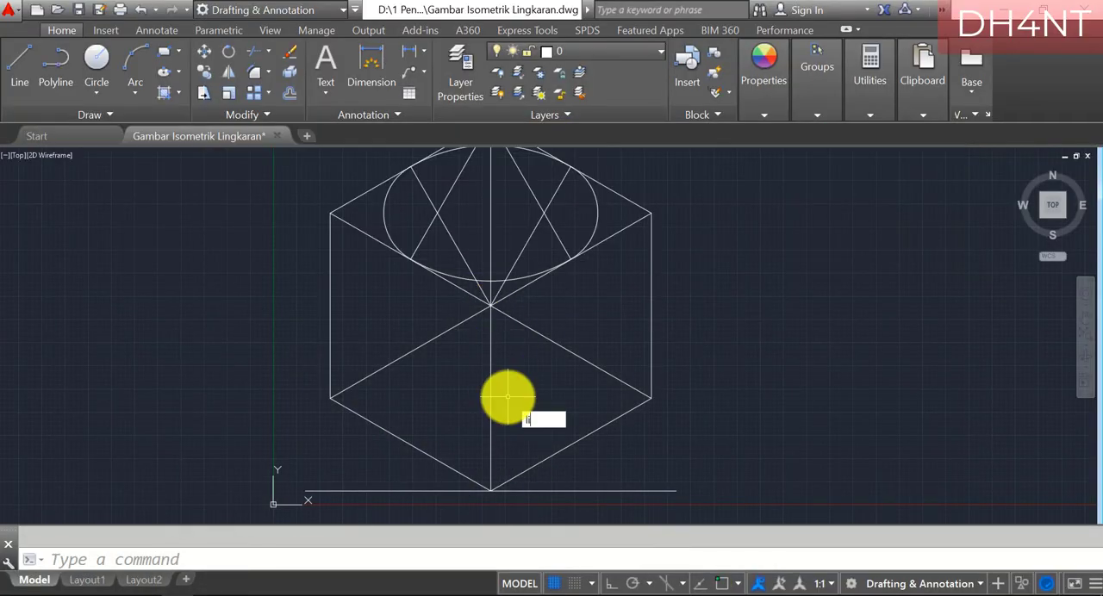
key("Return")
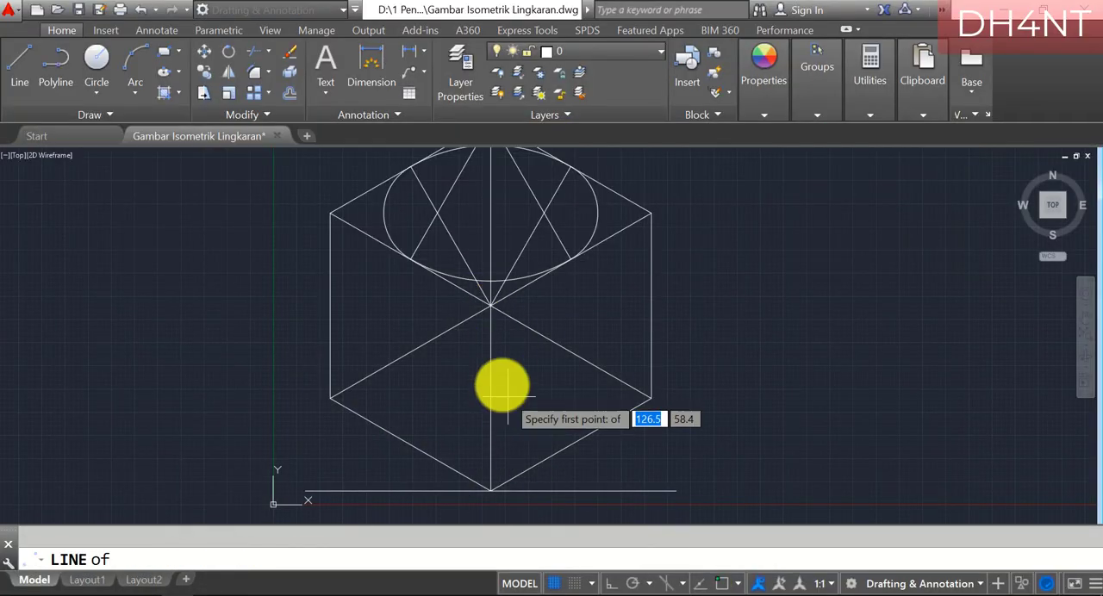
left_click(490, 306)
type("mid")
key("Return")
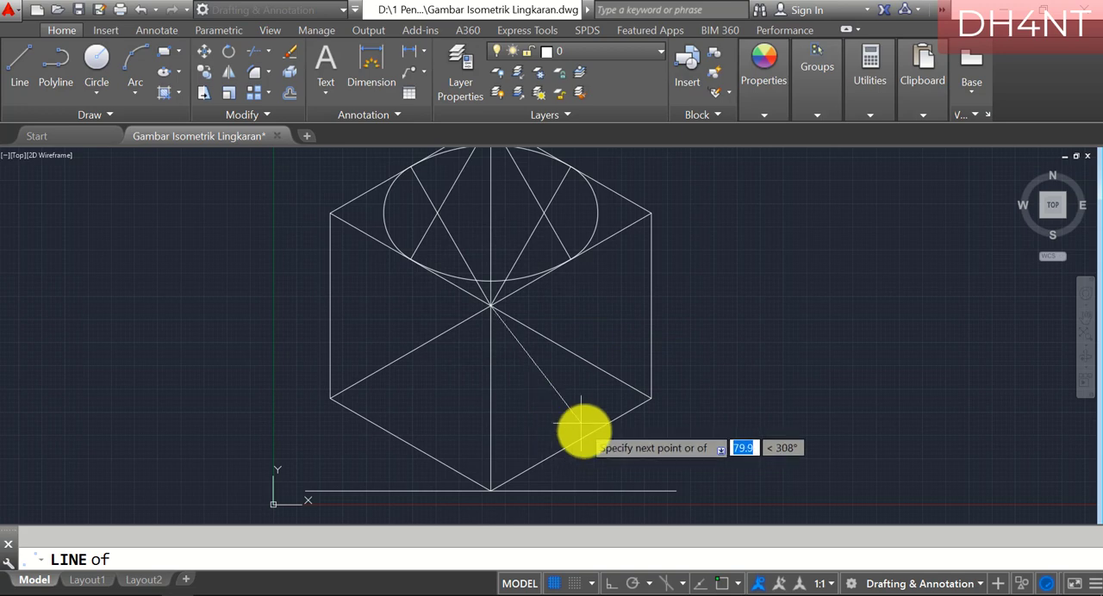
left_click(569, 443)
key("Return")
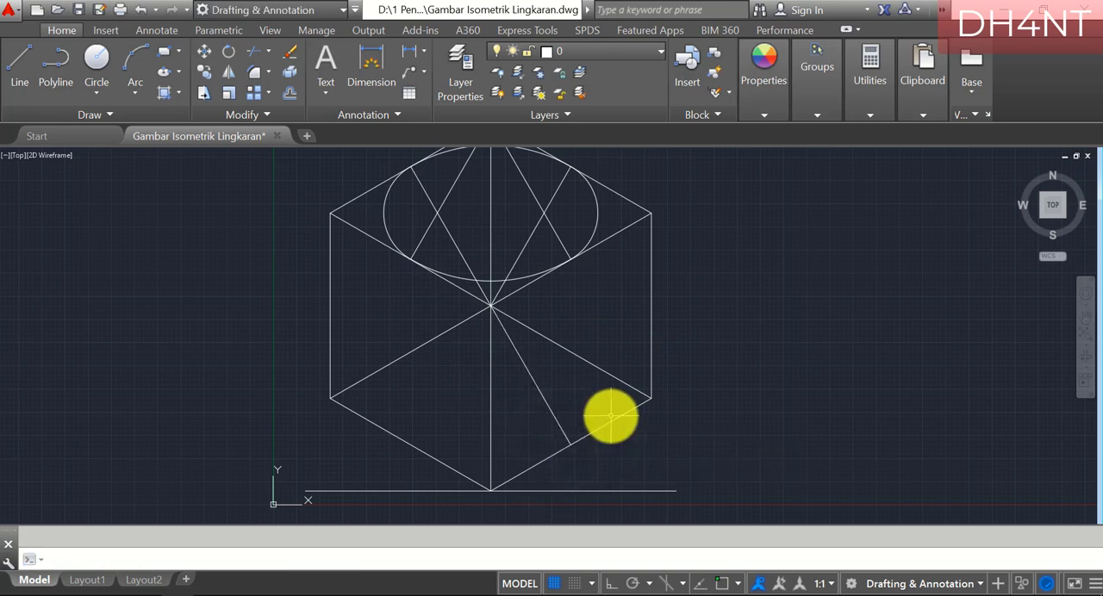
Draw a line from the cube's central vertex to the midpoint of the right face's outer vertical edge
type("line")
key("Return")
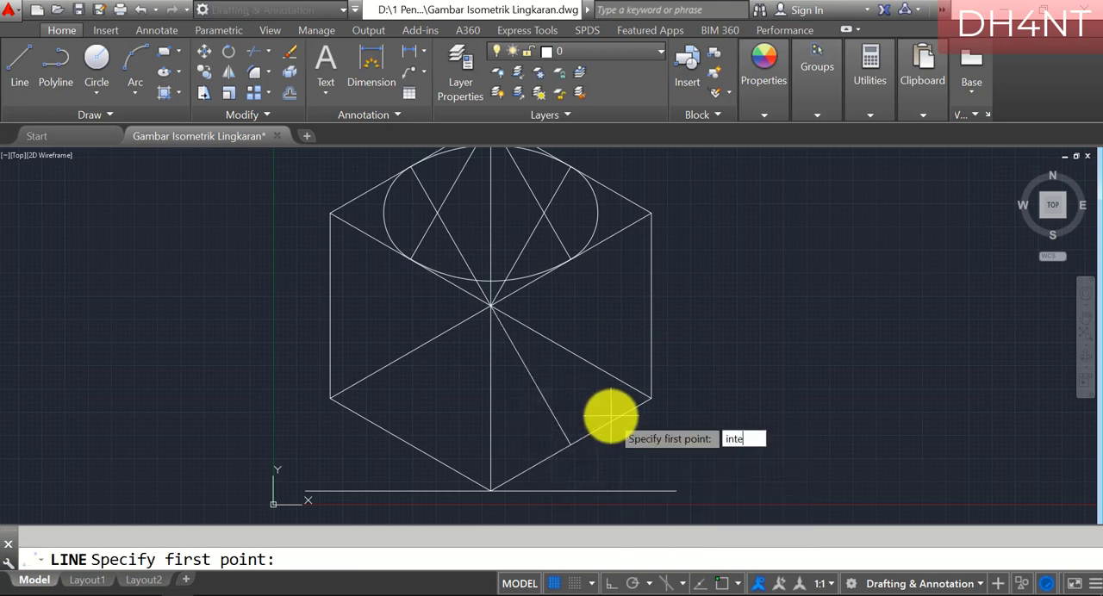
left_click(487, 306)
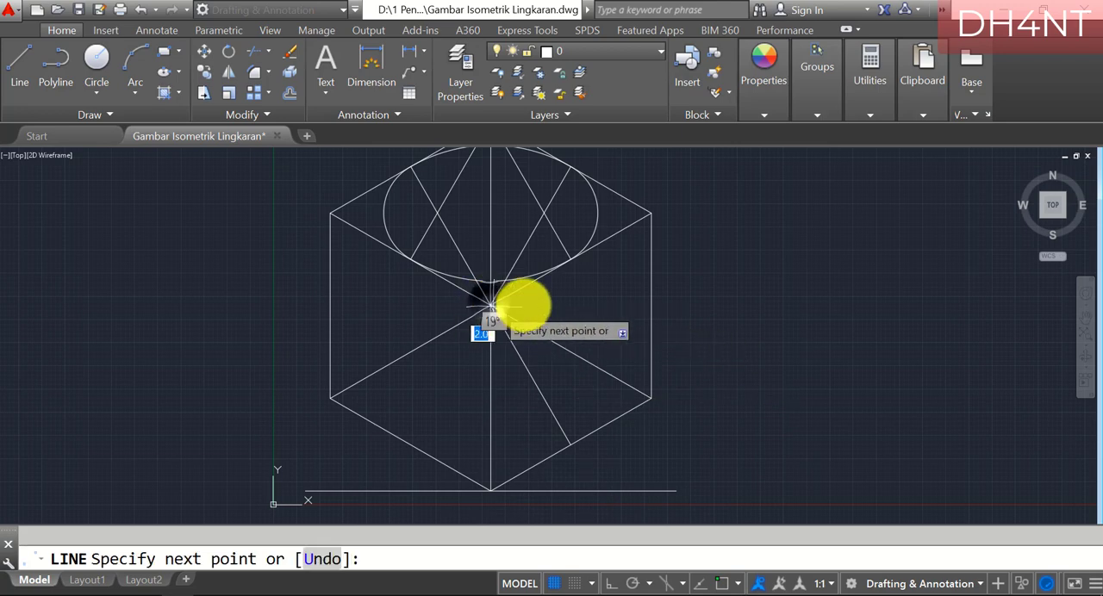
type("mid")
key("Return")
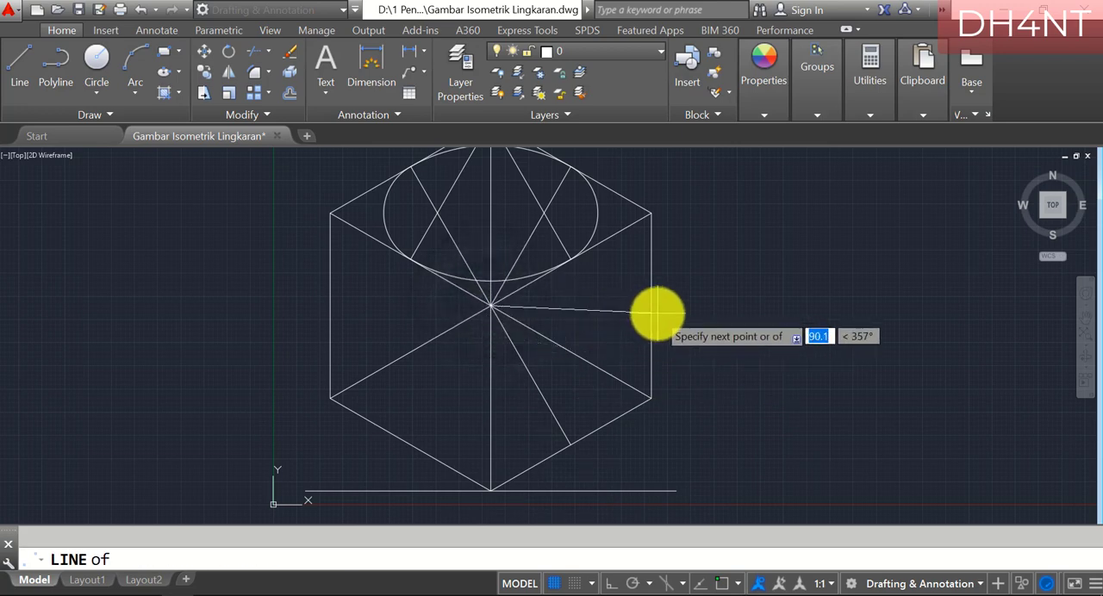
left_click(653, 305)
key("Return")
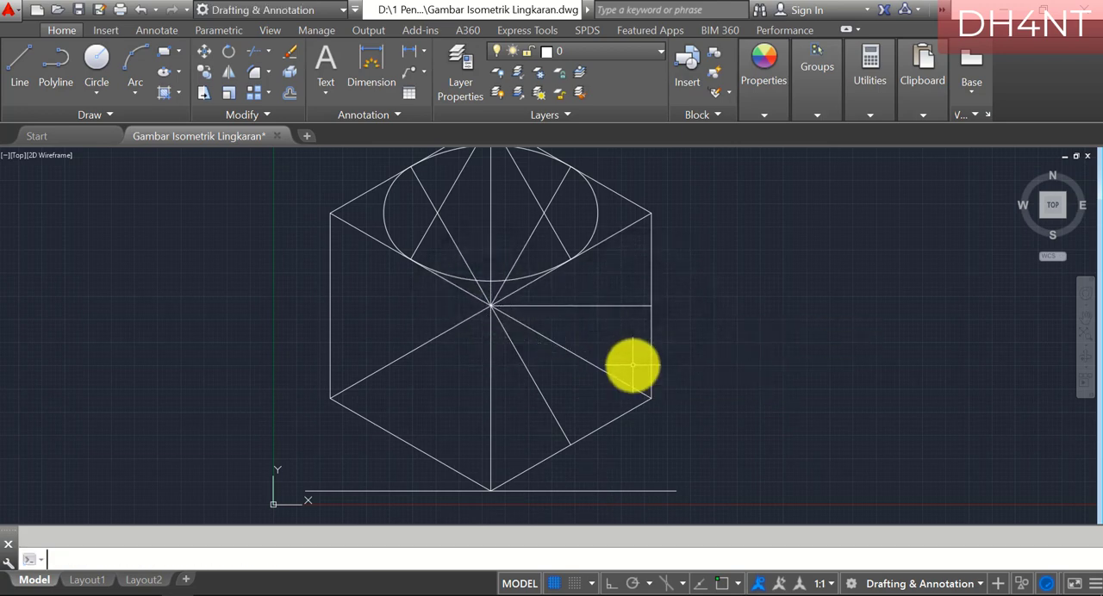
Draw a line from the right face's lower outer corner to the midpoint of the cube's central vertical edge
type("line")
key("Return")
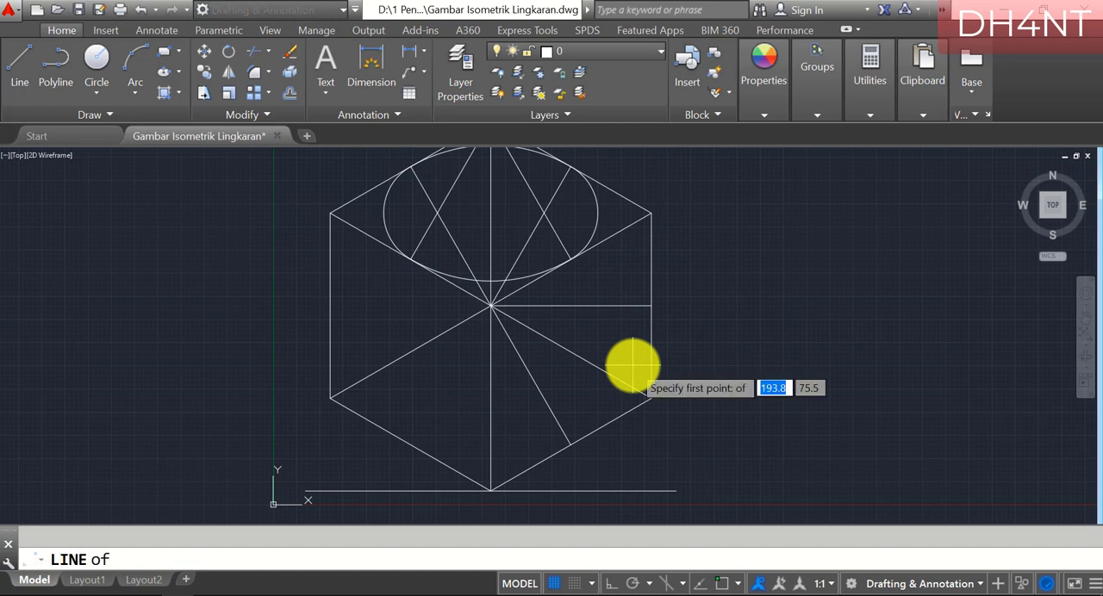
left_click(645, 398)
type("mid")
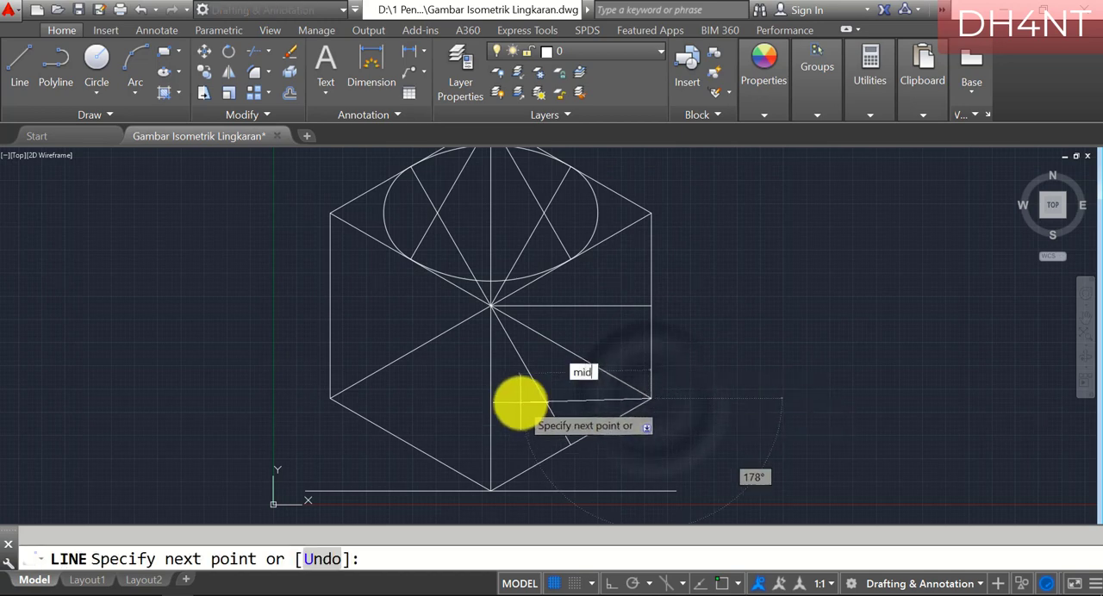
key("Return")
left_click(487, 398)
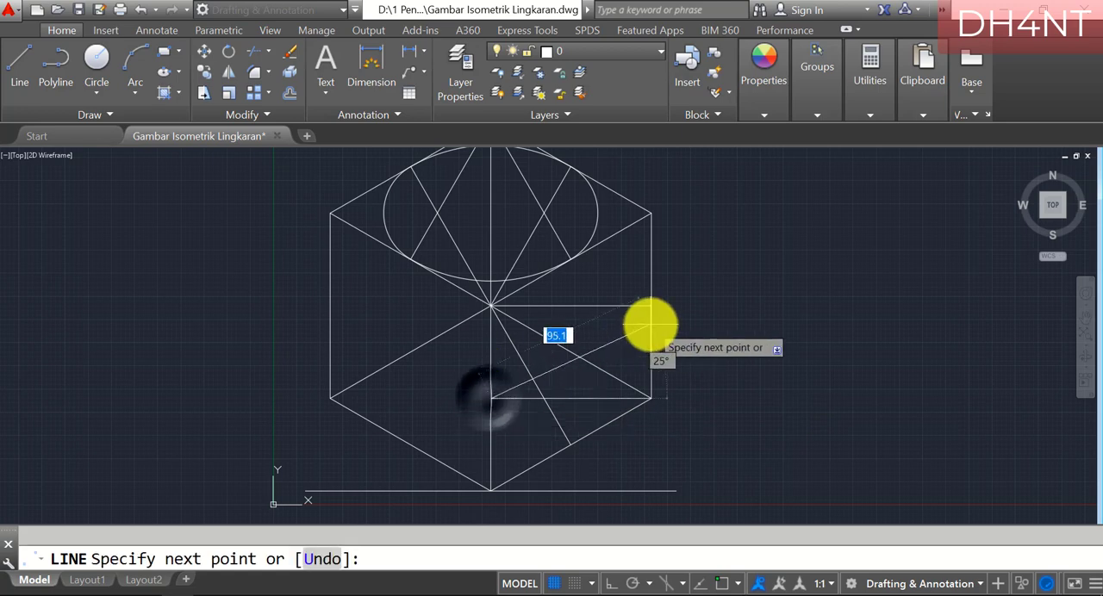
key("Return")
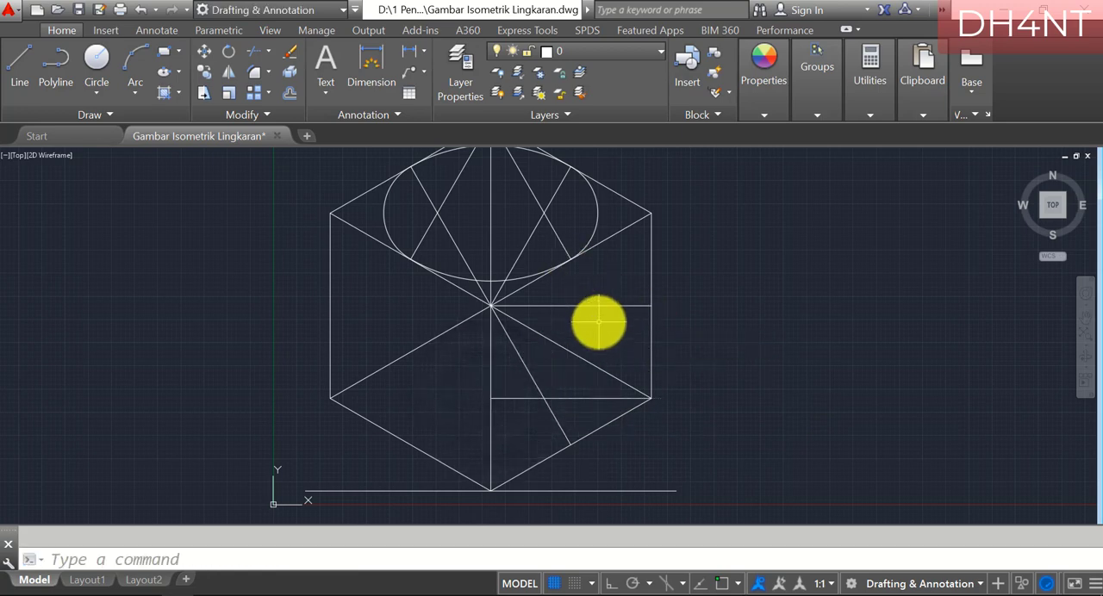
Draw a line from the right face's lower outer corner to the midpoint of that face's top edge
key("Return")
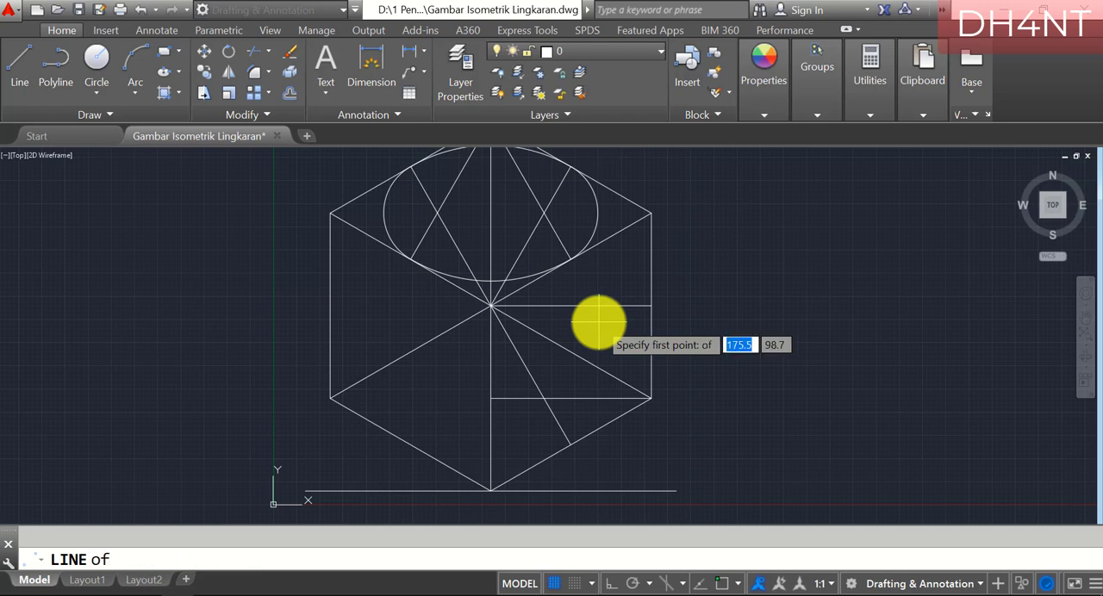
left_click(651, 398)
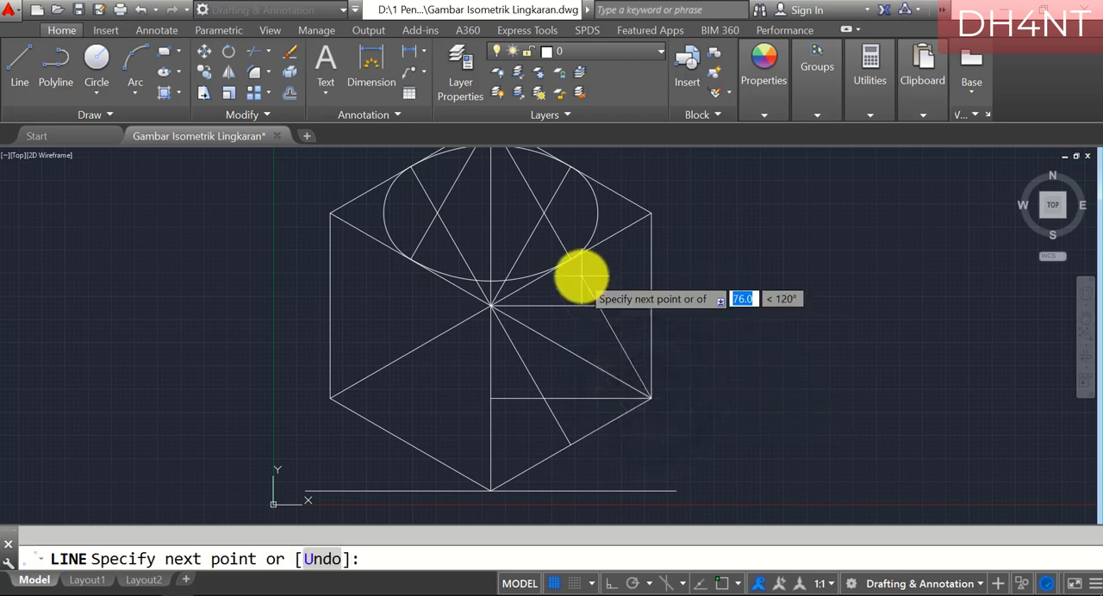
left_click(569, 256)
key("Return")
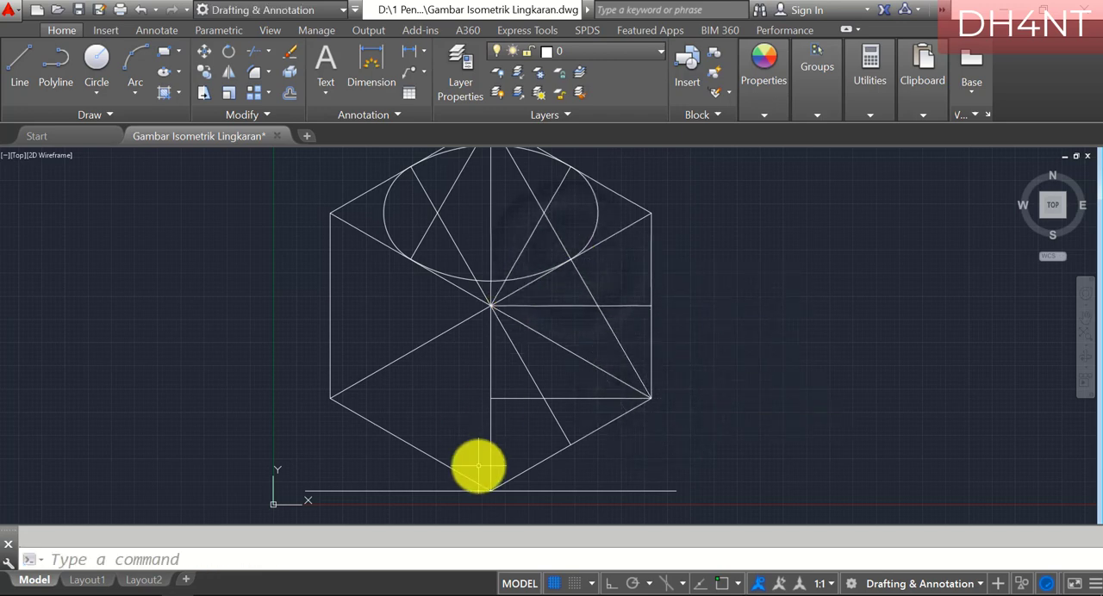
Switch to the PDF guide and highlight the ARC instructions with center A, start A1 and end A2, checking them against the figure
left_click(200, 595)
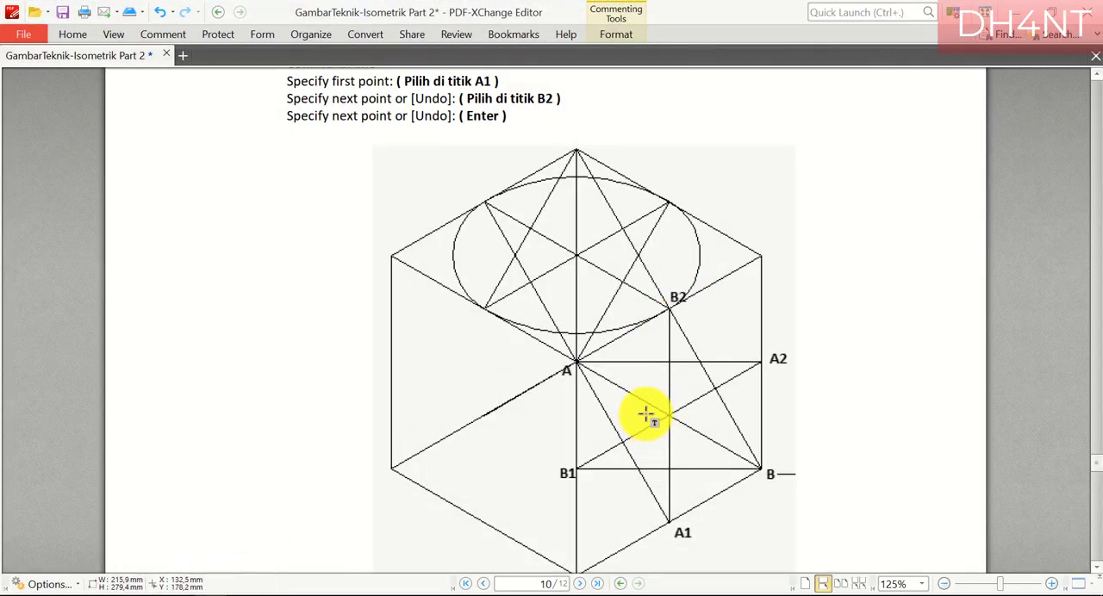
scroll(647, 416, "up", 2)
scroll(646, 414, "down", 8)
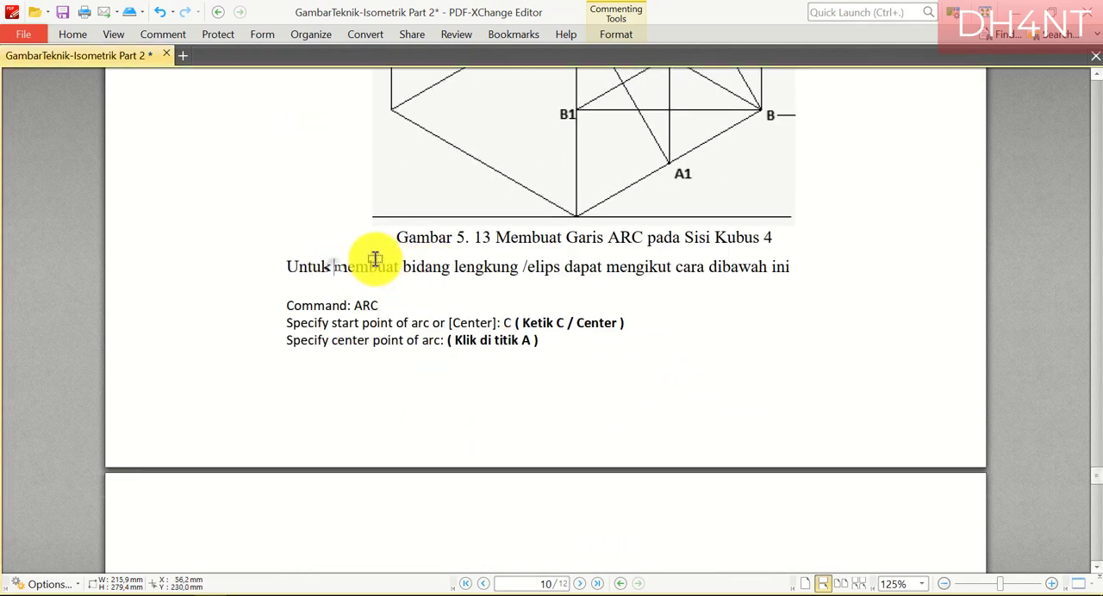
left_click_drag(334, 267, 530, 244)
scroll(418, 306, "down", 3)
scroll(611, 347, "down", 3)
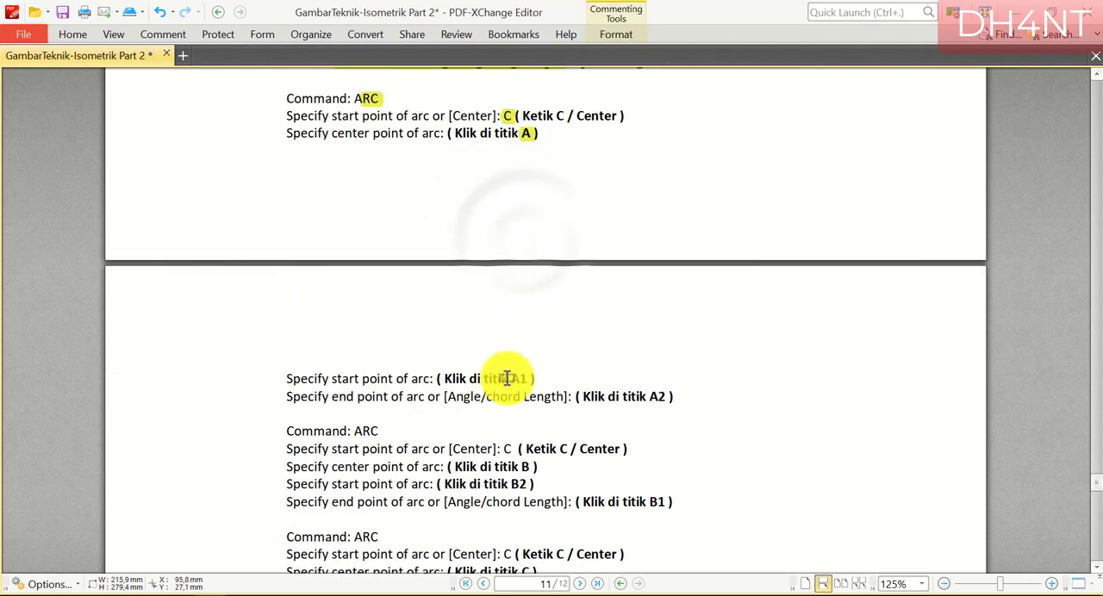
left_click_drag(669, 397, 651, 396)
scroll(776, 415, "down", 10)
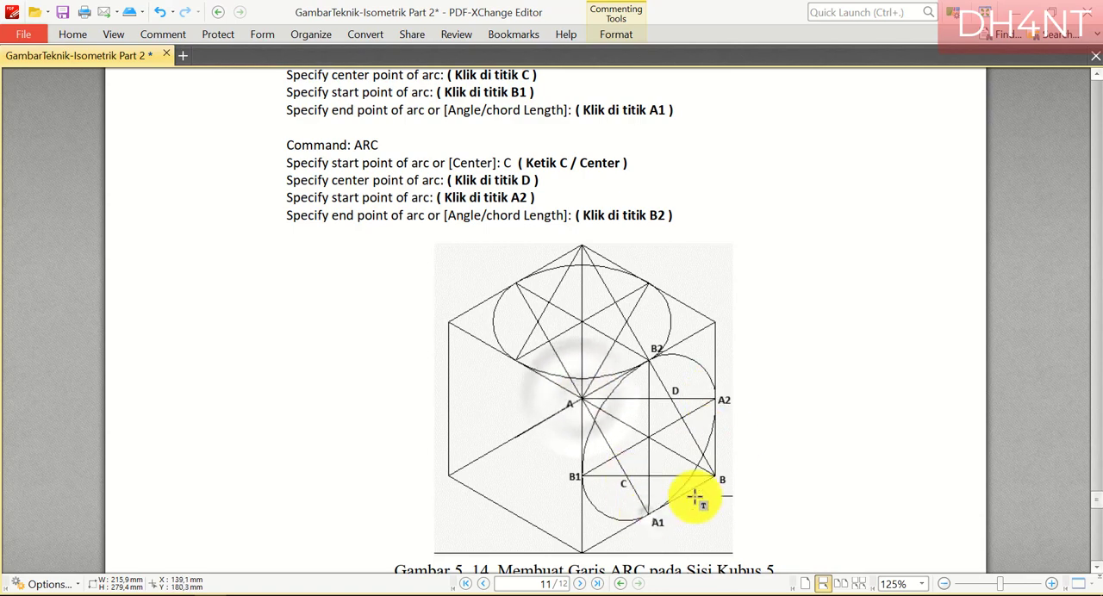
left_click(647, 513)
left_click(722, 397)
Switch to AutoCAD and draw an arc centered on the cube's central vertex, from the right face's bottom-edge midpoint to its outer vertical edge midpoint
left_click(208, 595)
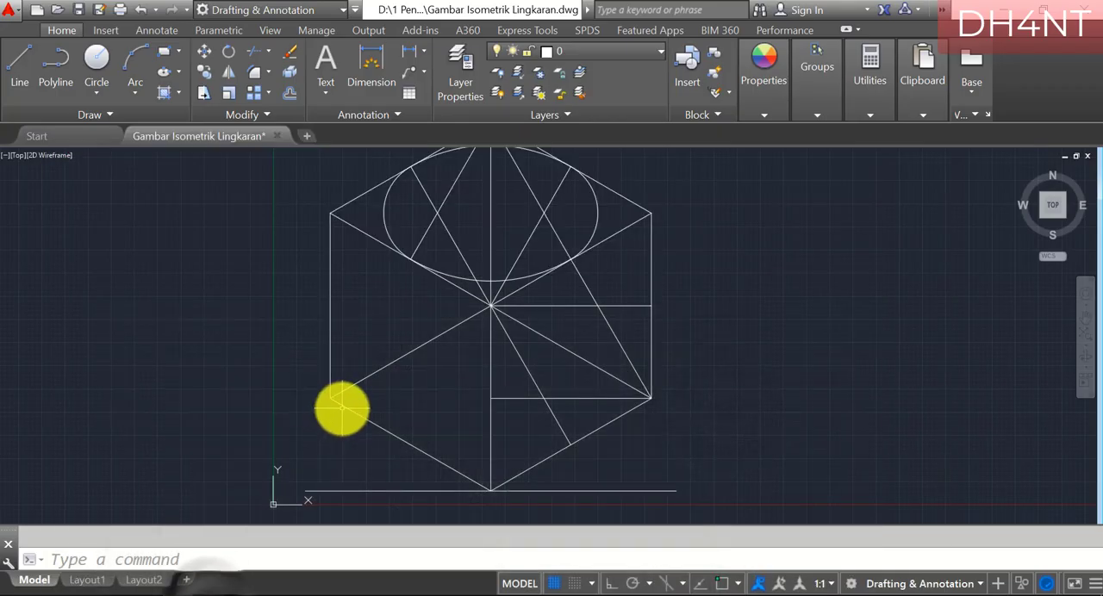
type("a")
key("Return")
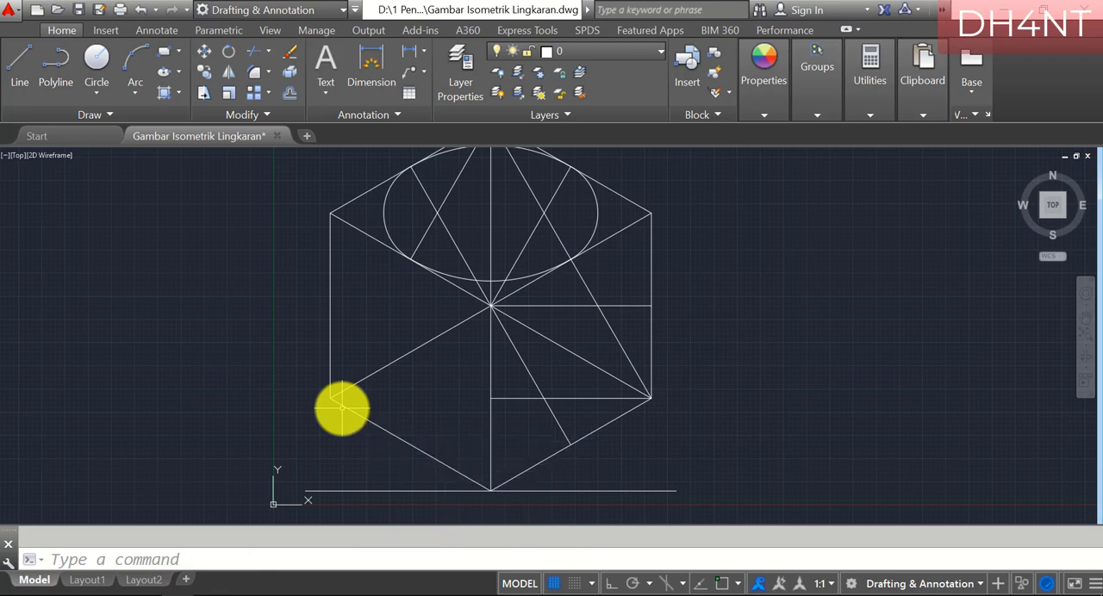
type("c")
key("Return")
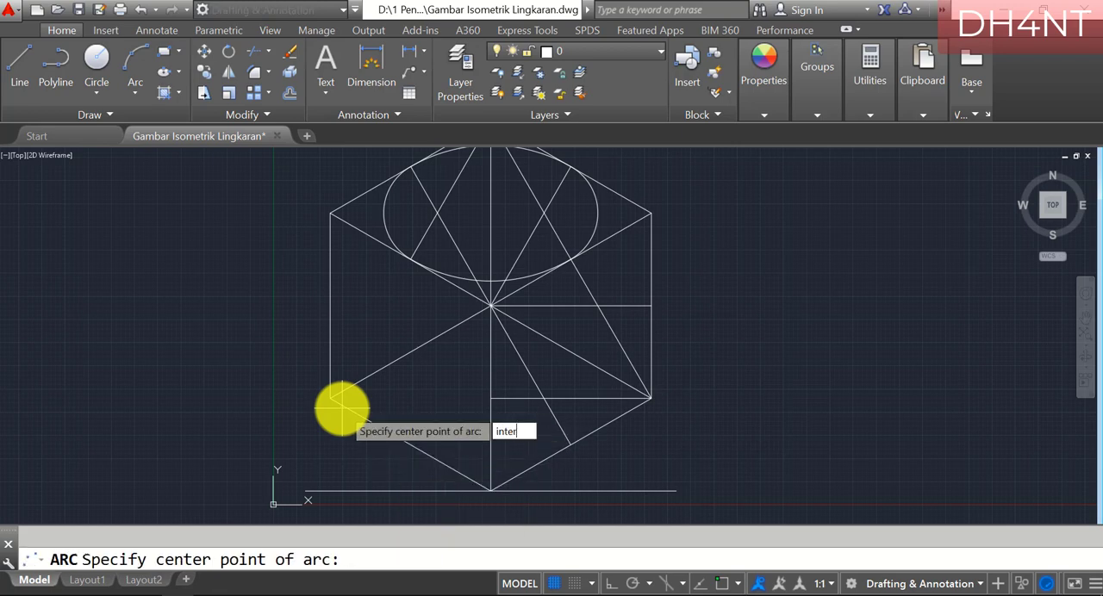
left_click(492, 305)
type("end")
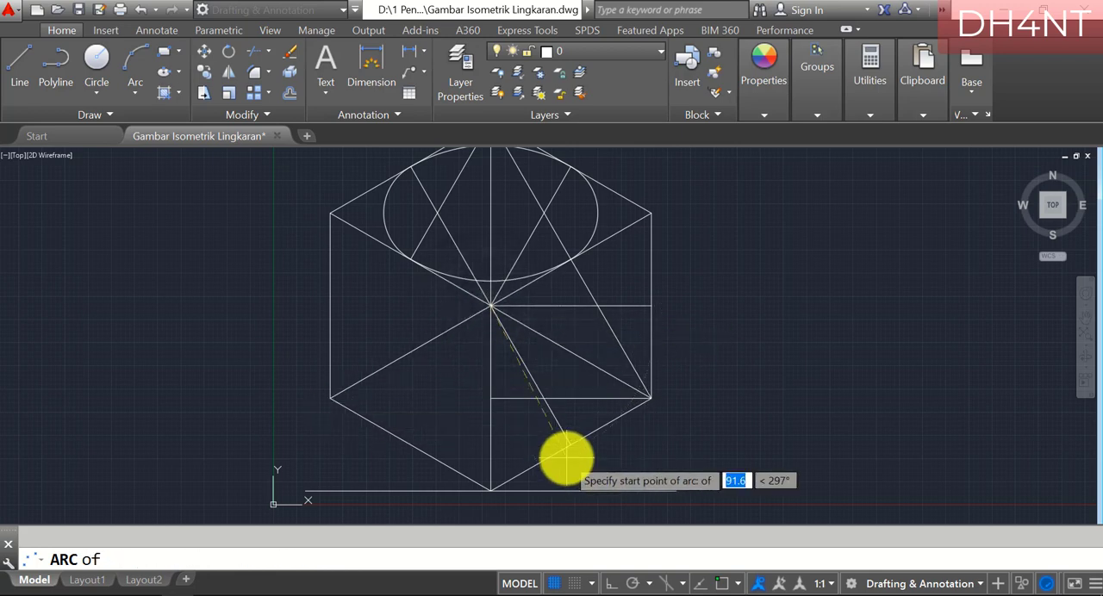
left_click(569, 444)
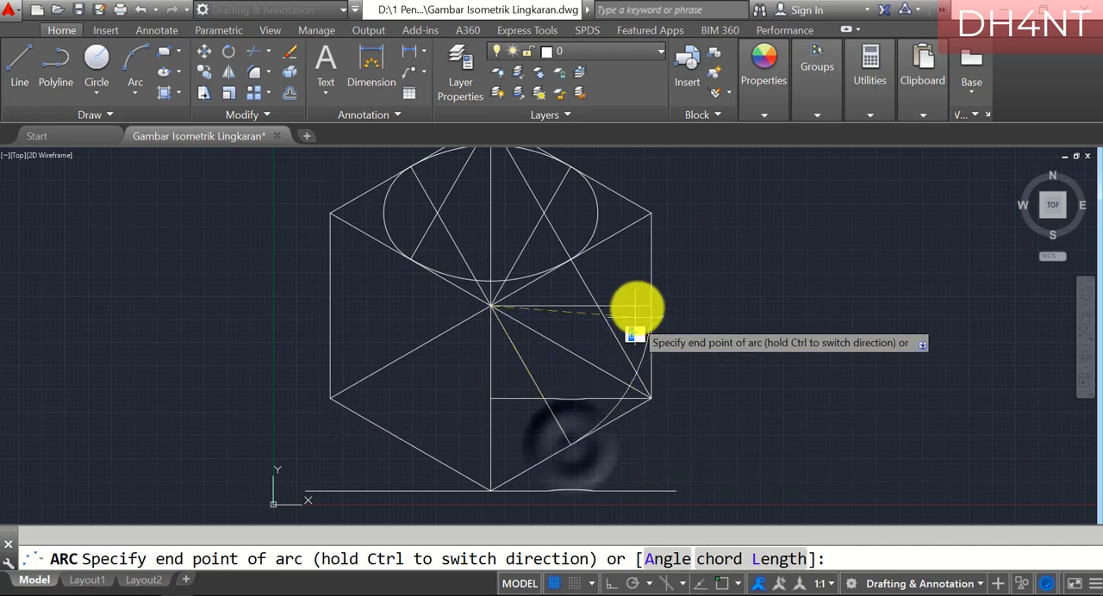
type("endp")
key("Return")
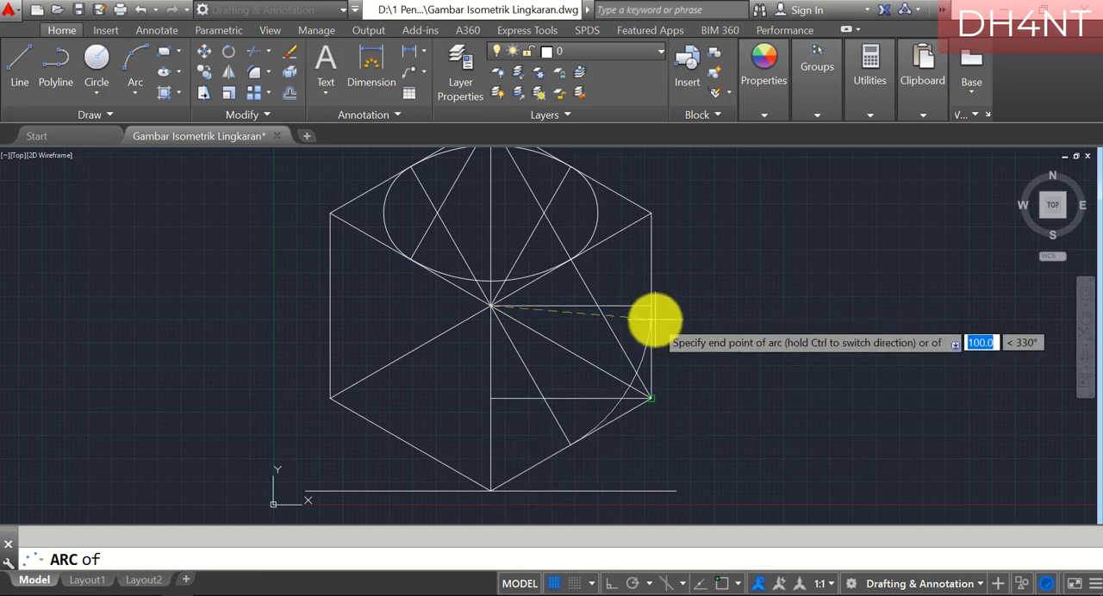
left_click(652, 305)
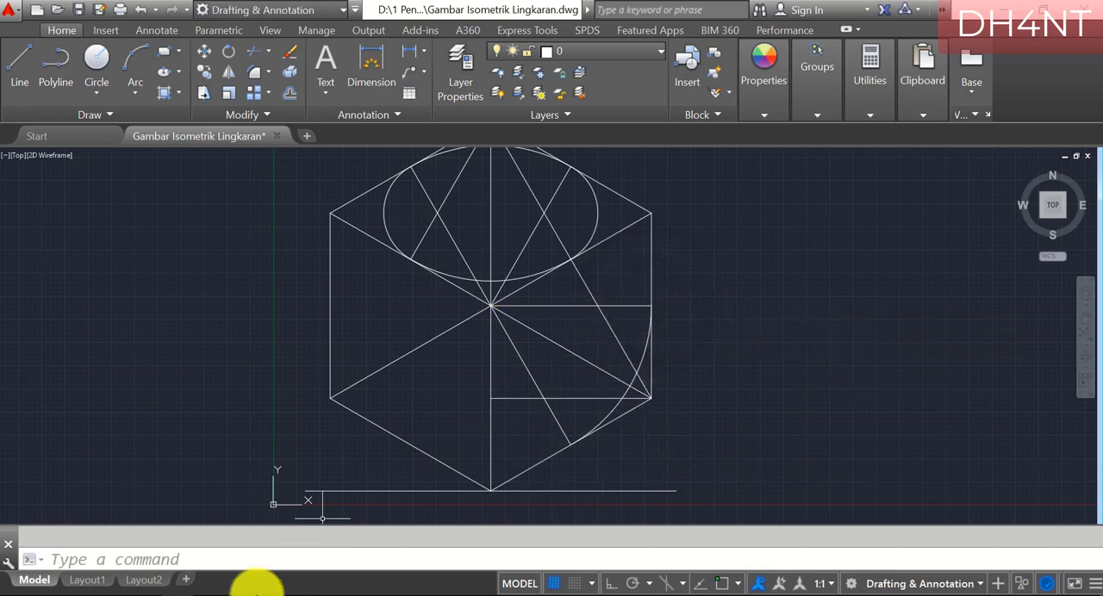
Switch to the PDF guide and highlight the ARC instructions with center B, start B2 and end B1
left_click(217, 592)
scroll(353, 302, "up", 3)
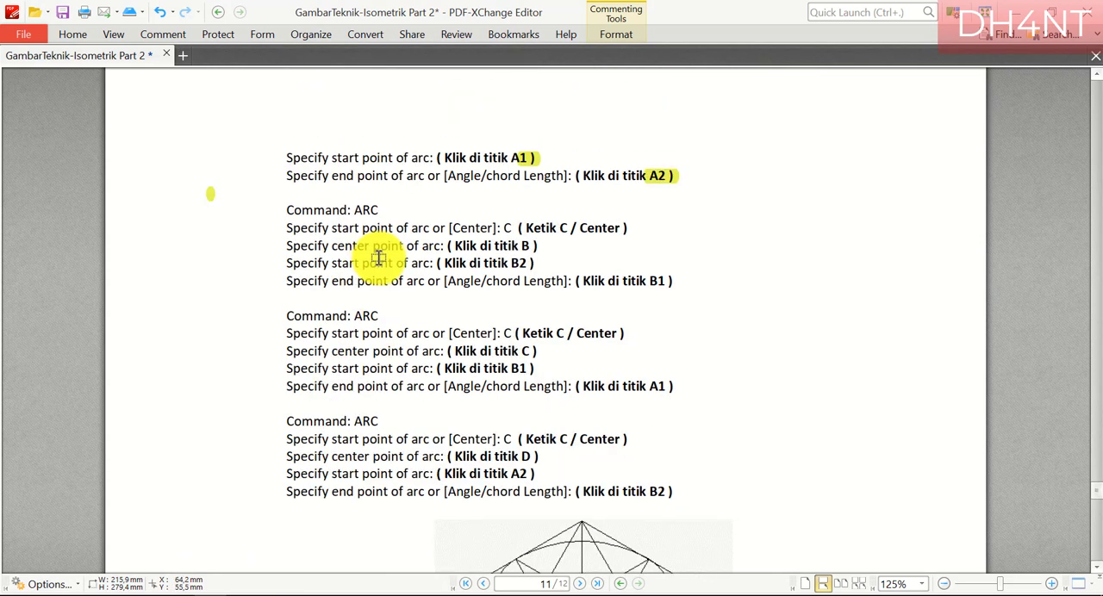
left_click_drag(371, 221, 382, 212)
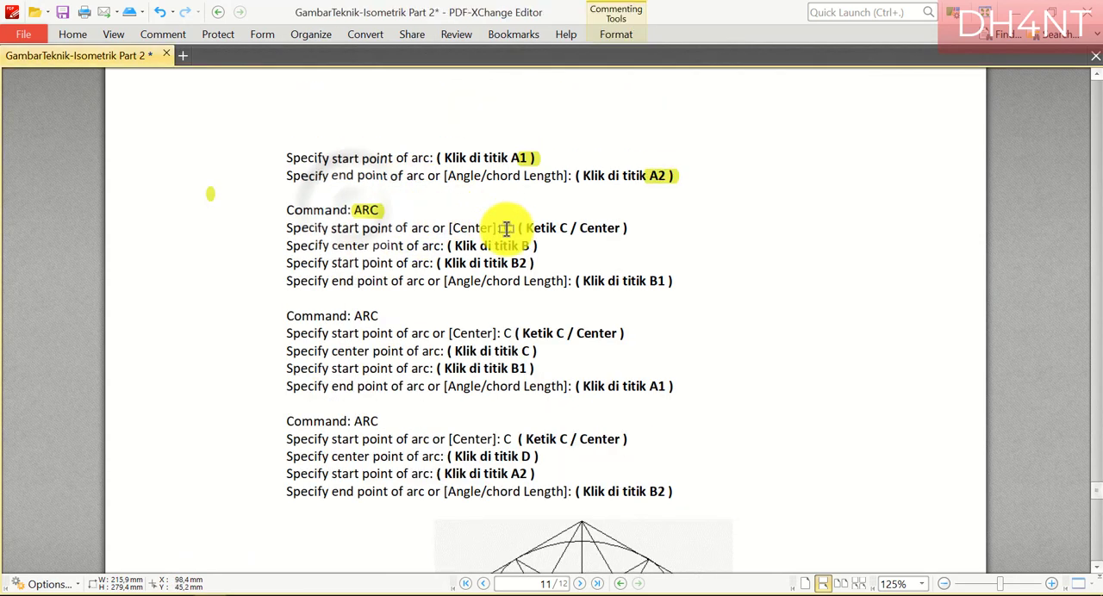
left_click_drag(524, 248, 535, 262)
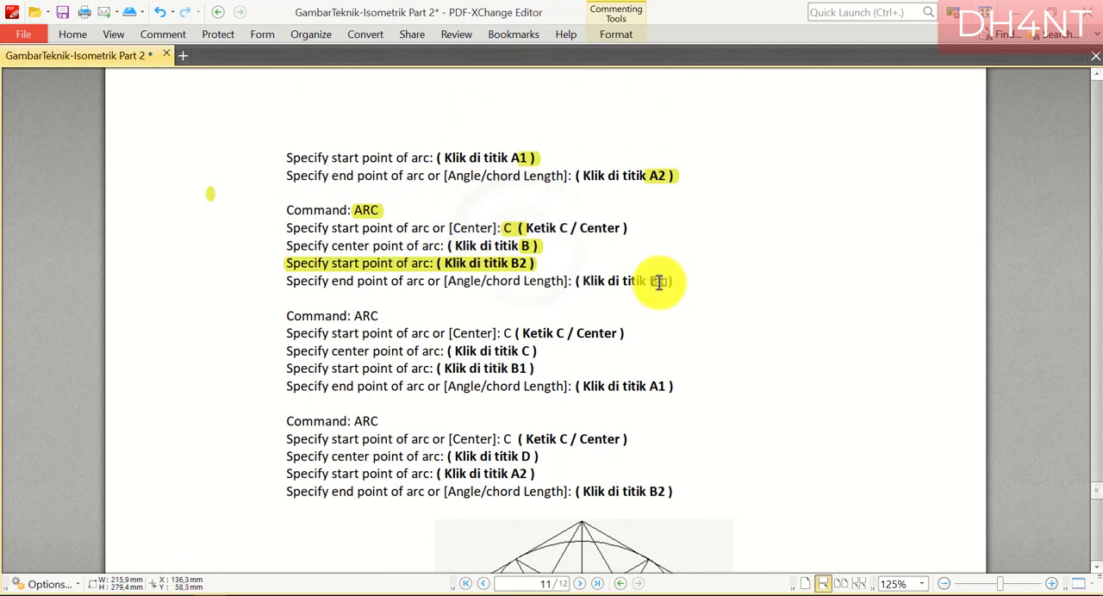
scroll(716, 302, "down", 5)
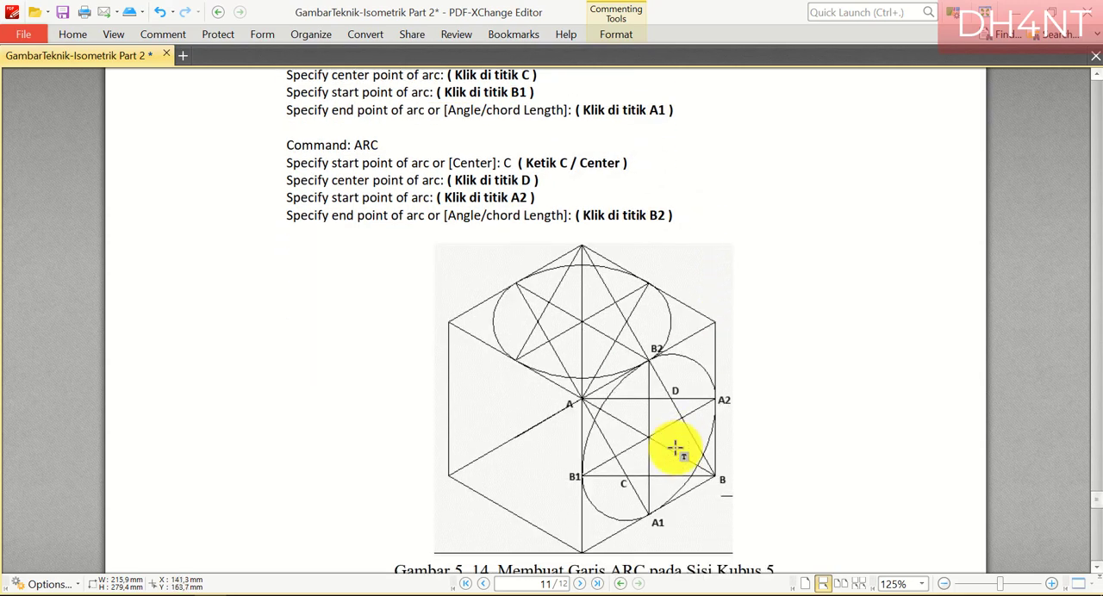
Switch to AutoCAD and draw an arc centered on the right face's lower outer corner, from its top-edge midpoint to the central vertical edge's midpoint
left_click(205, 595)
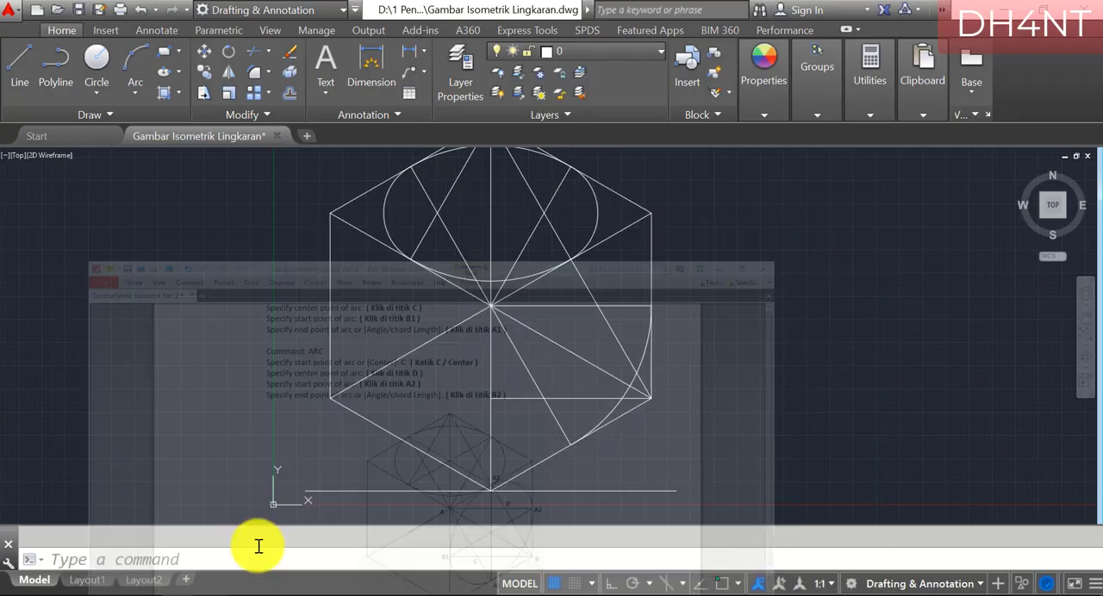
type("a")
key("Return")
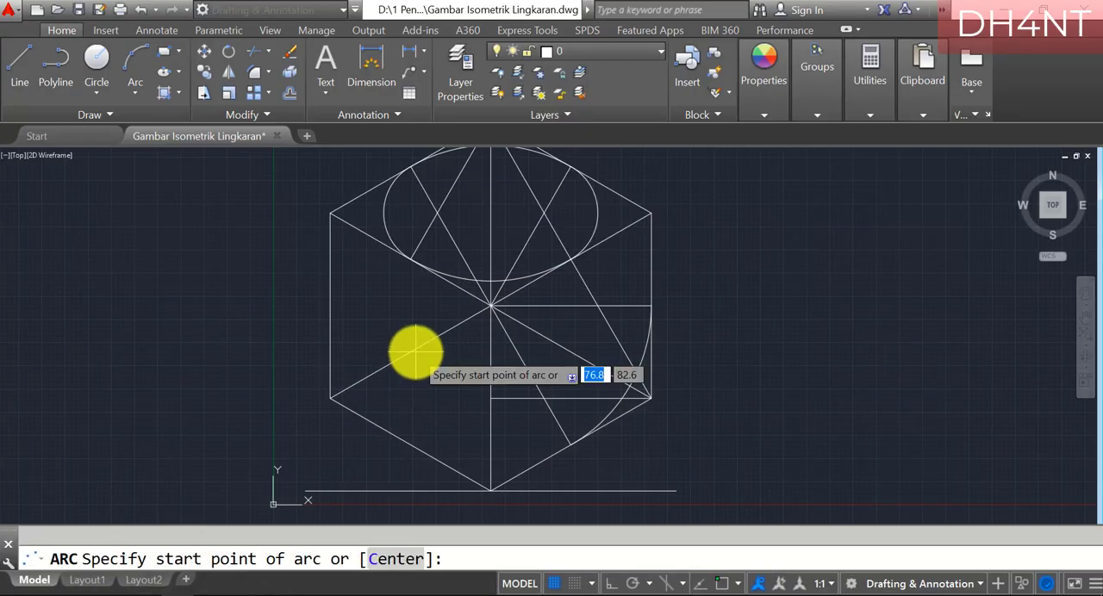
type("c")
key("Return")
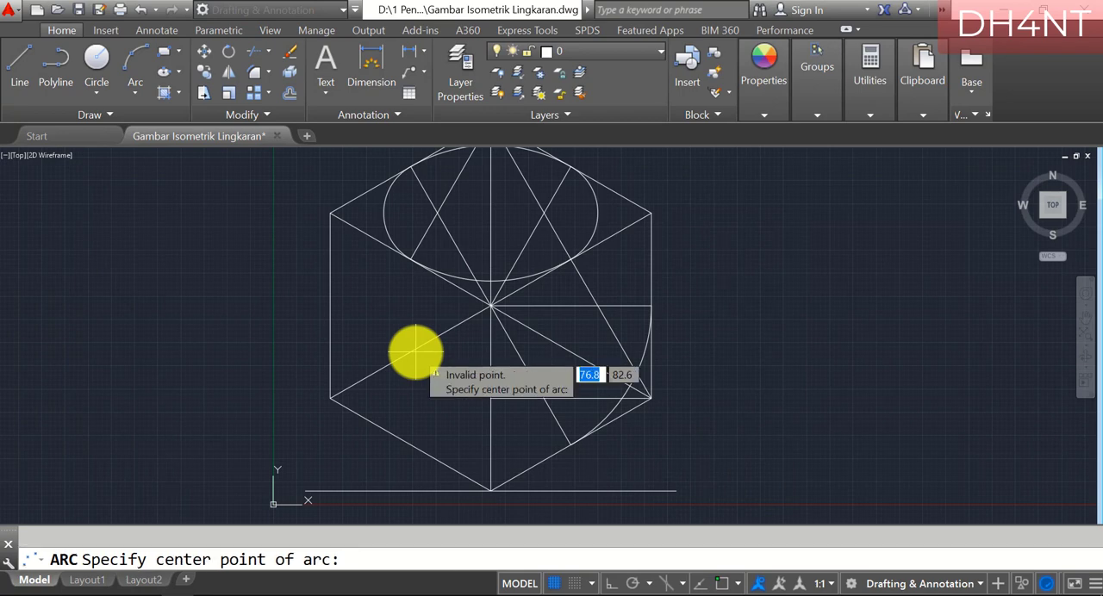
type("int")
key("Return")
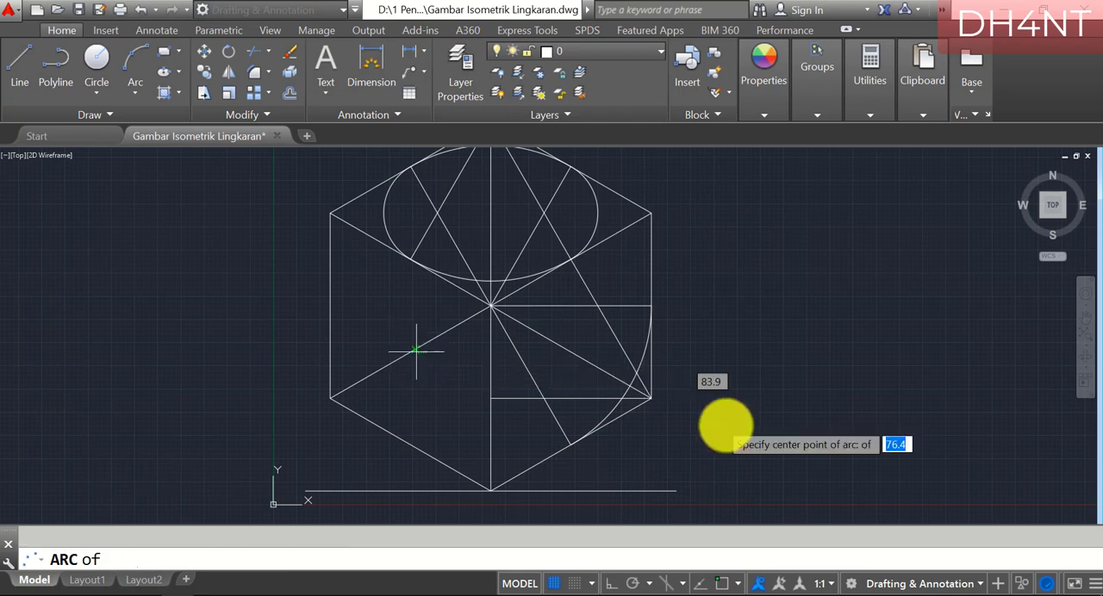
left_click(644, 394)
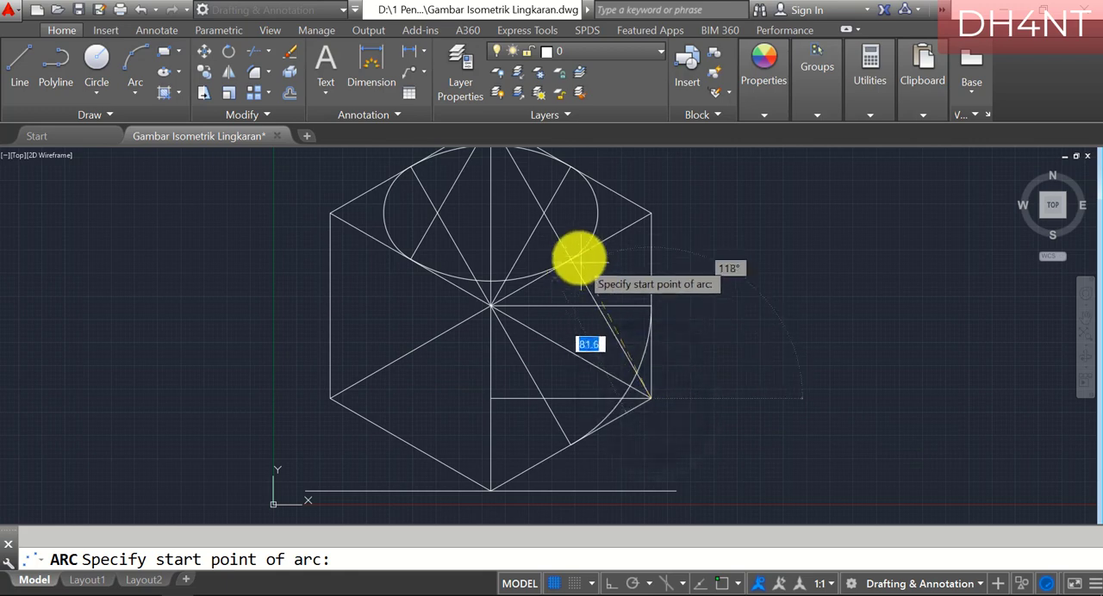
type("e")
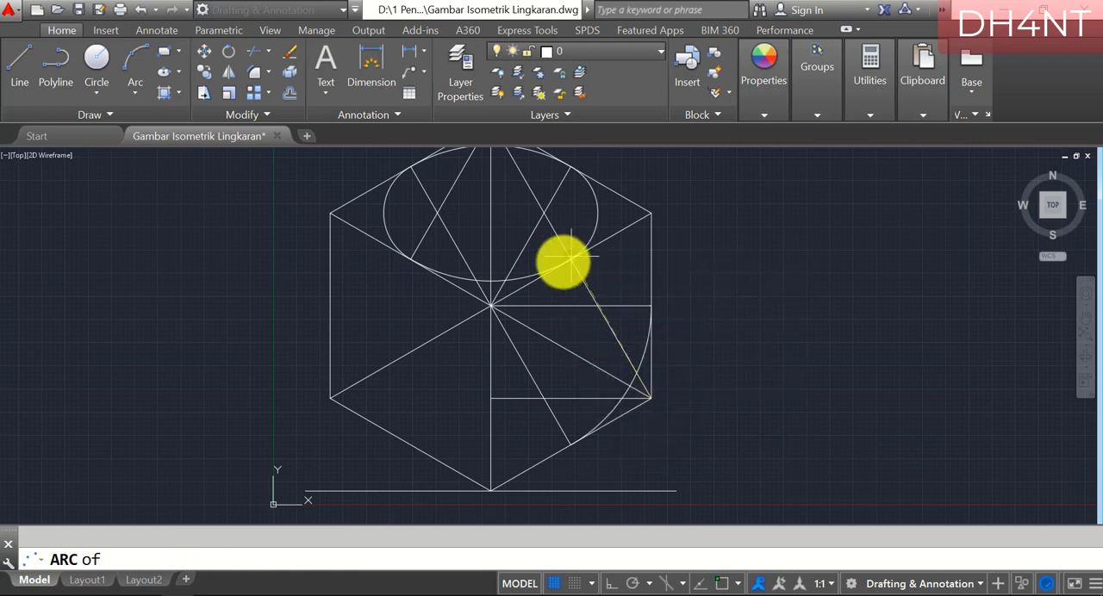
left_click(567, 260)
type("endp")
key("Return")
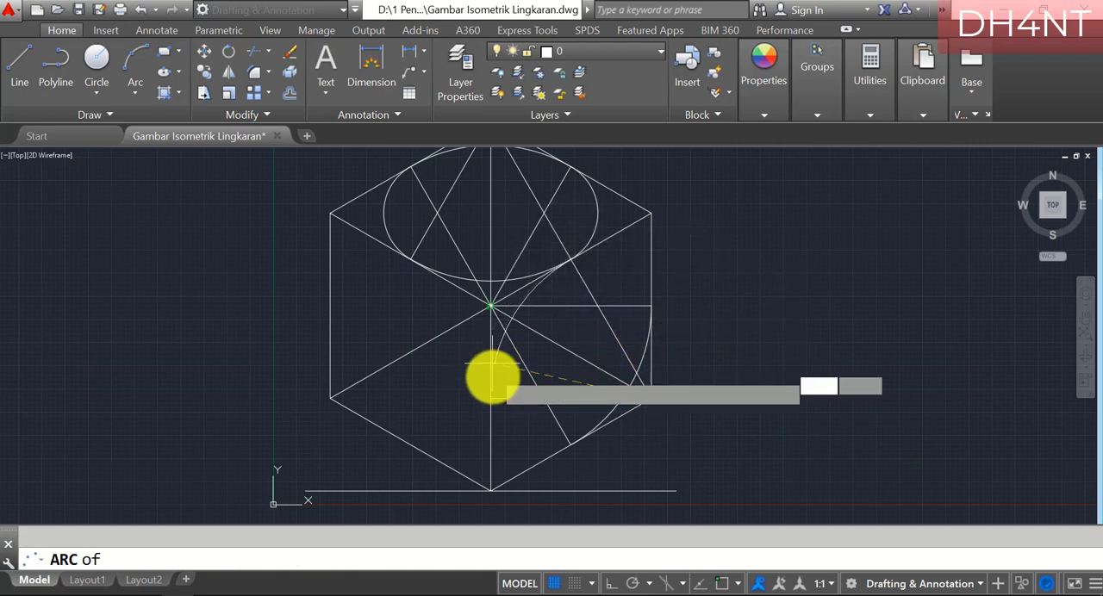
left_click(488, 395)
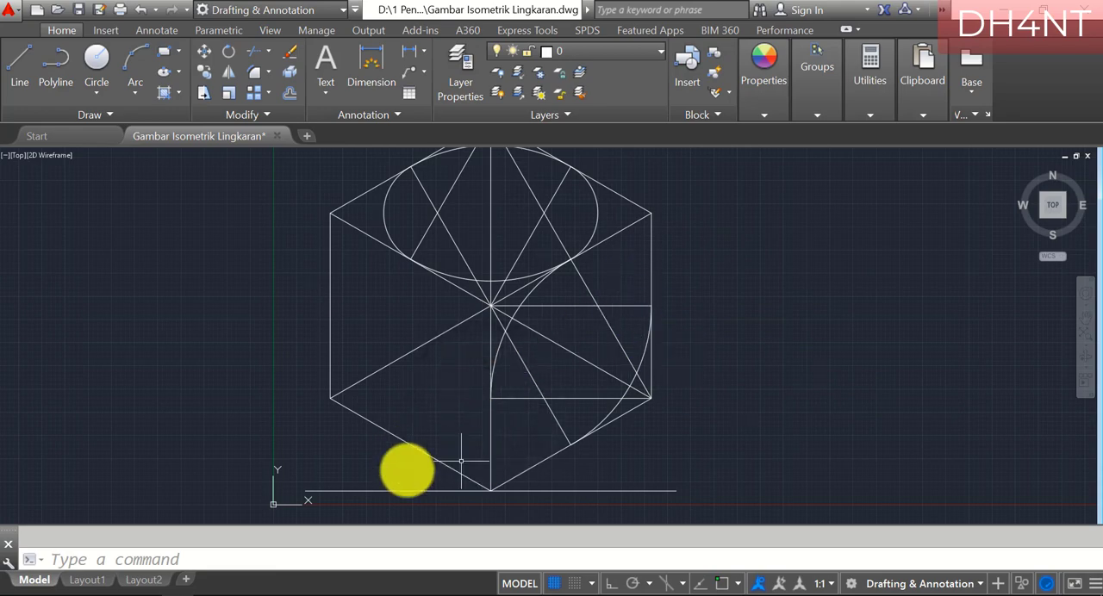
Switch to the PDF guide and highlight the ARC instructions with center C, start B1 and end A1
left_click(226, 593)
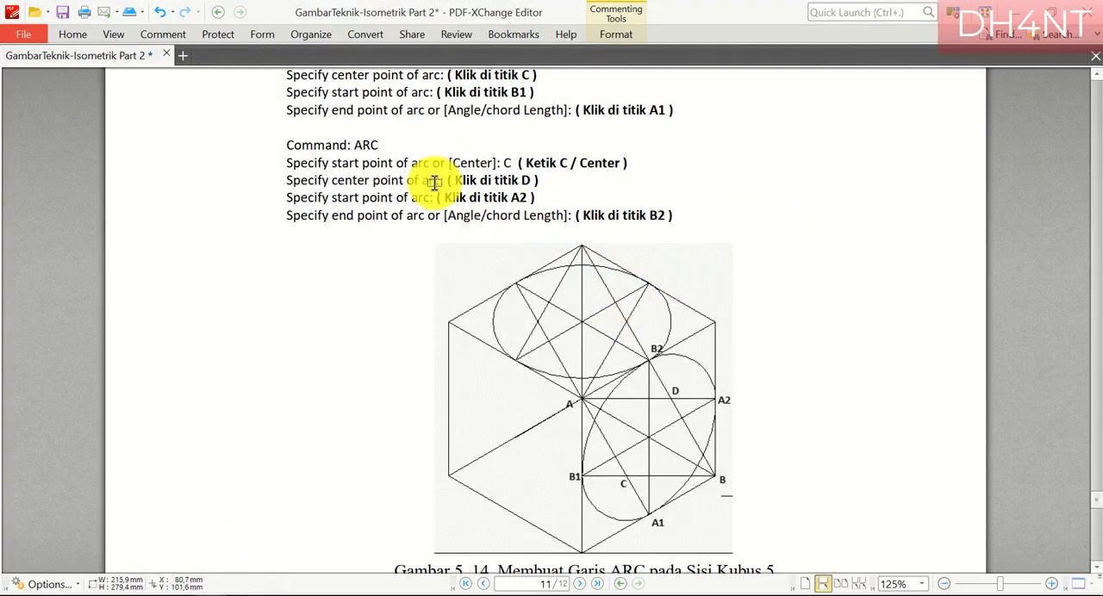
scroll(428, 168, "up", 1)
scroll(426, 161, "up", 5)
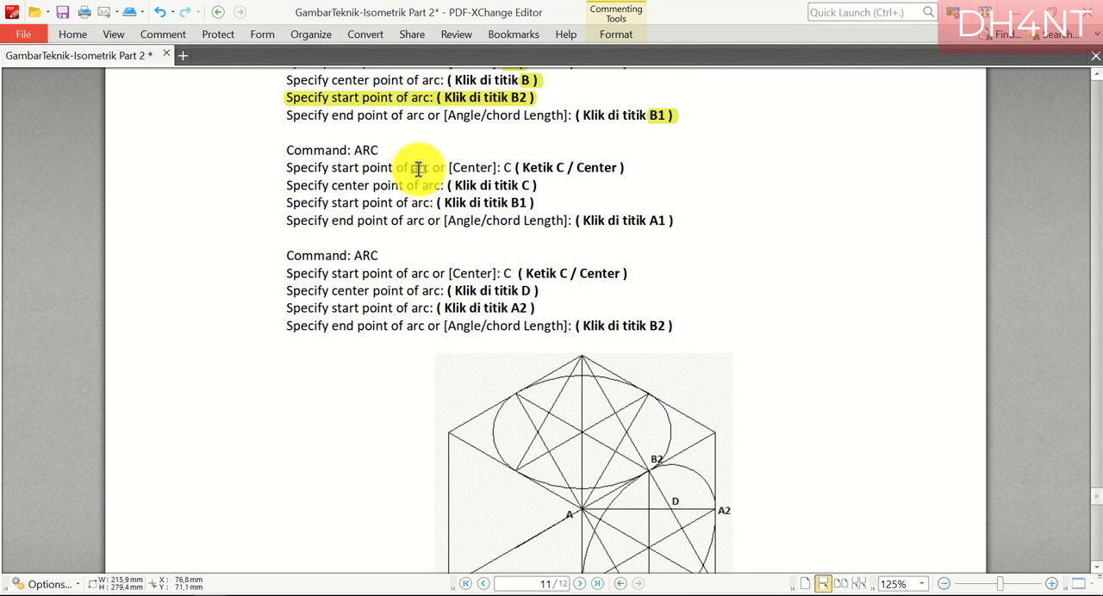
left_click_drag(504, 168, 531, 207)
left_click_drag(651, 221, 672, 222)
scroll(679, 382, "down", 4)
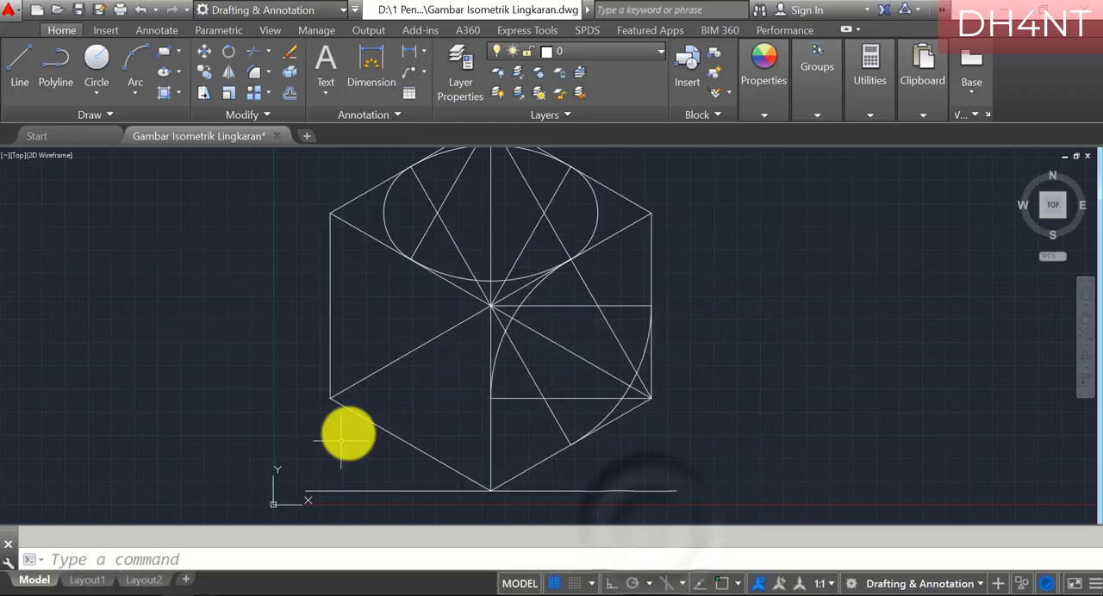
Draw an arc centered on the right face's lower helper-line intersection, from the central vertical edge's midpoint to the face's bottom-edge midpoint
type("c")
key("Return")
type("c")
key("Return")
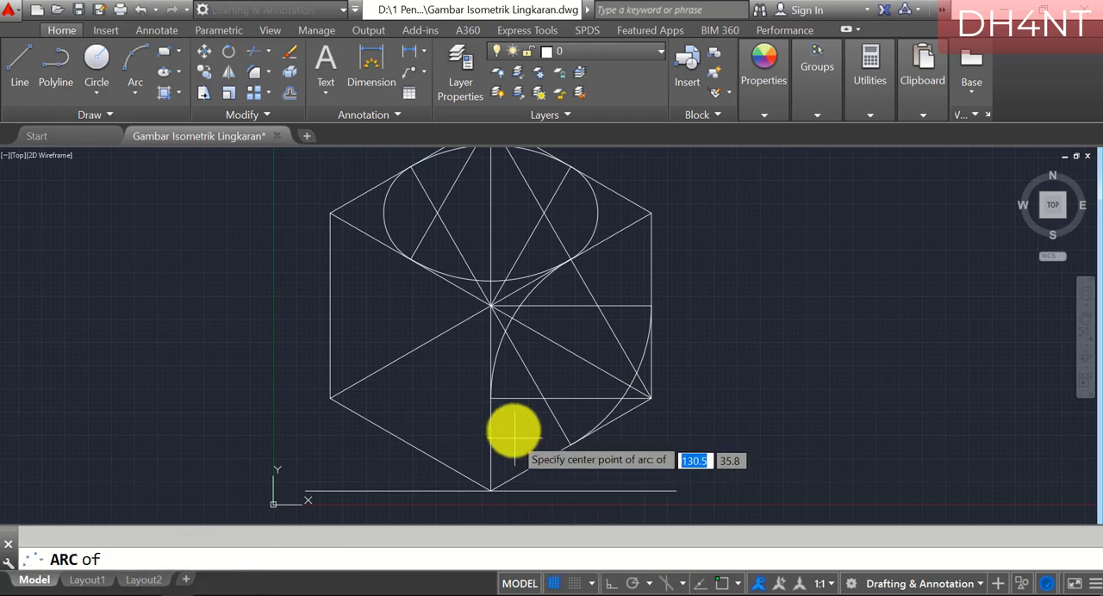
left_click(543, 399)
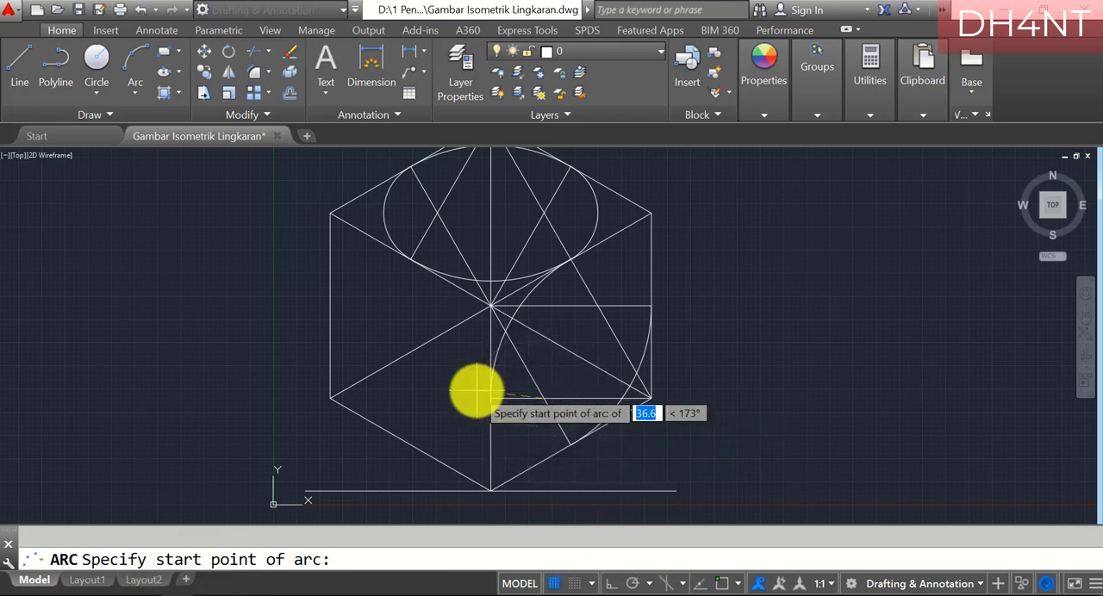
left_click(490, 399)
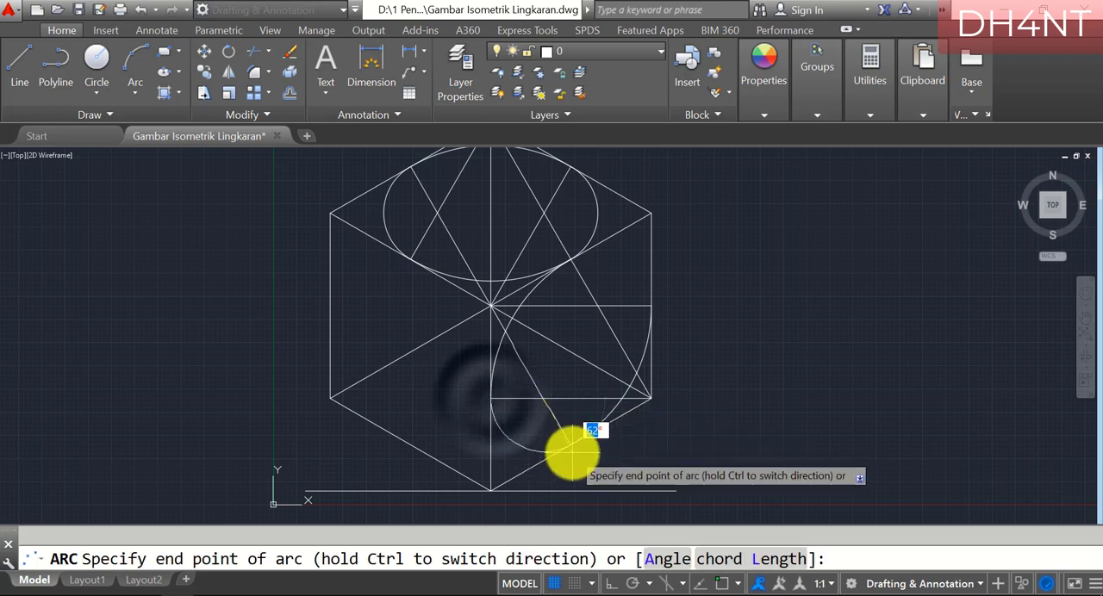
type("endp")
key("Return")
left_click(568, 445)
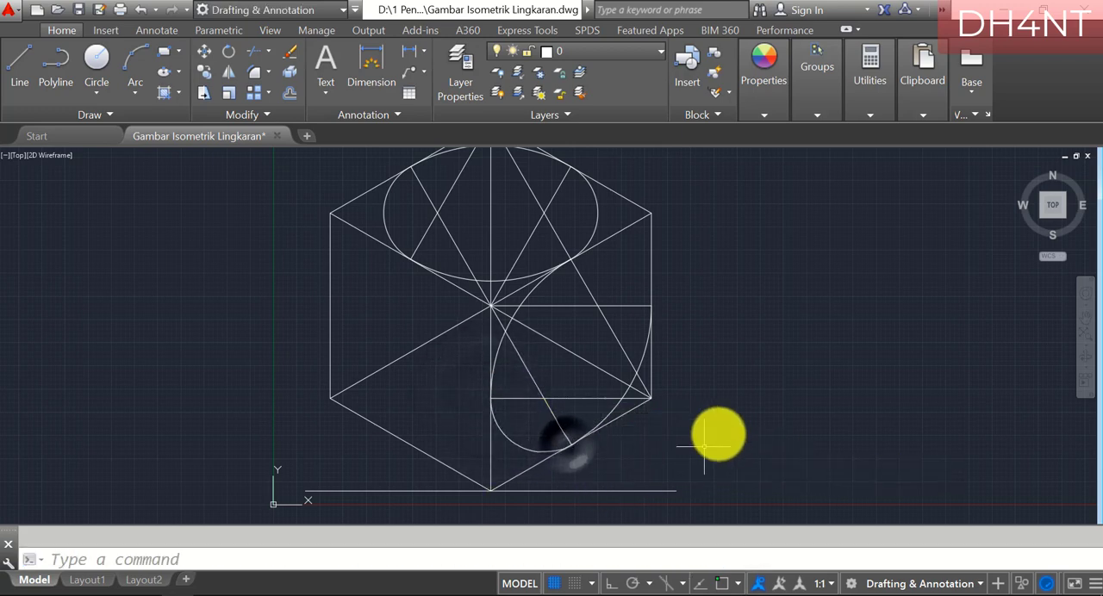
Switch to the PDF guide and highlight the ARC instructions with center D, start A2 and end B2
left_click(207, 595)
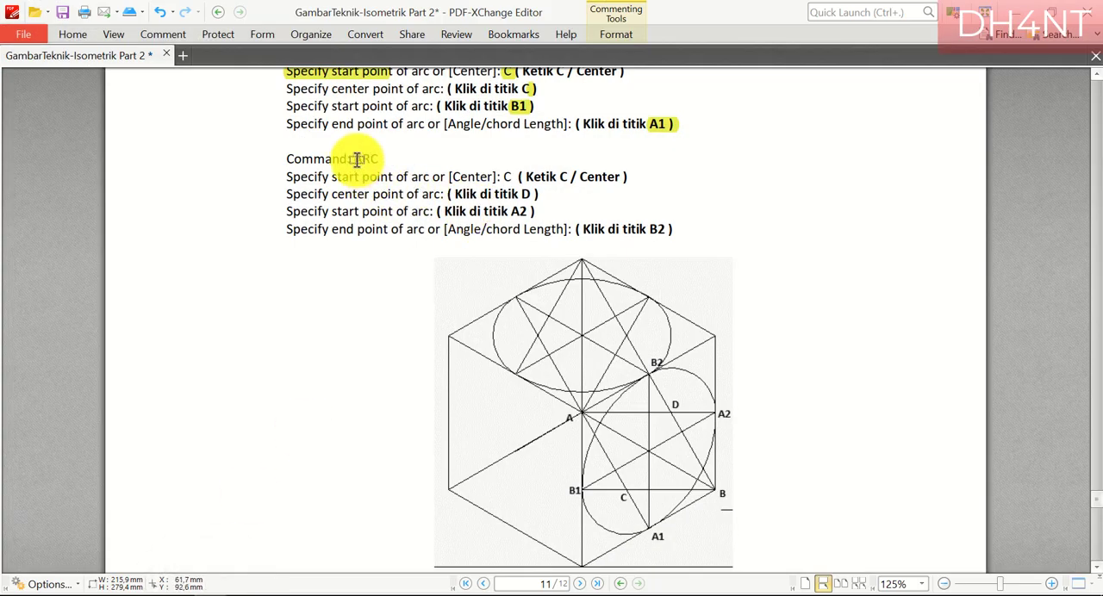
left_click_drag(353, 158, 379, 160)
left_click_drag(503, 176, 530, 213)
left_click_drag(657, 229, 679, 230)
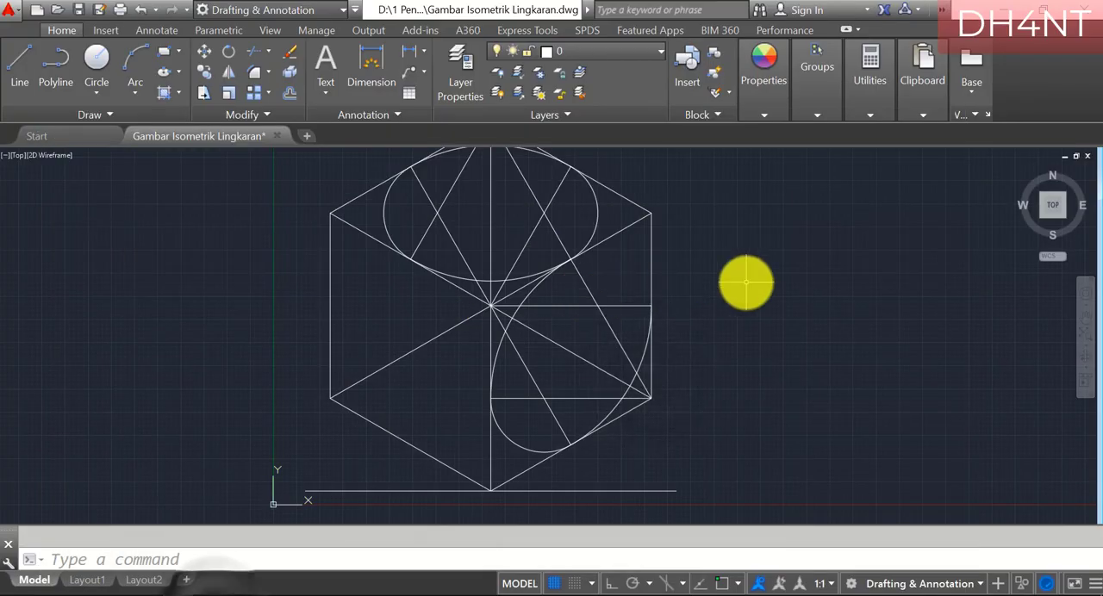
Draw an arc centered on the right face's upper helper-line intersection, from the outer vertical edge's midpoint to the face's top-edge midpoint
type("a")
key("Return")
type("c")
key("Return")
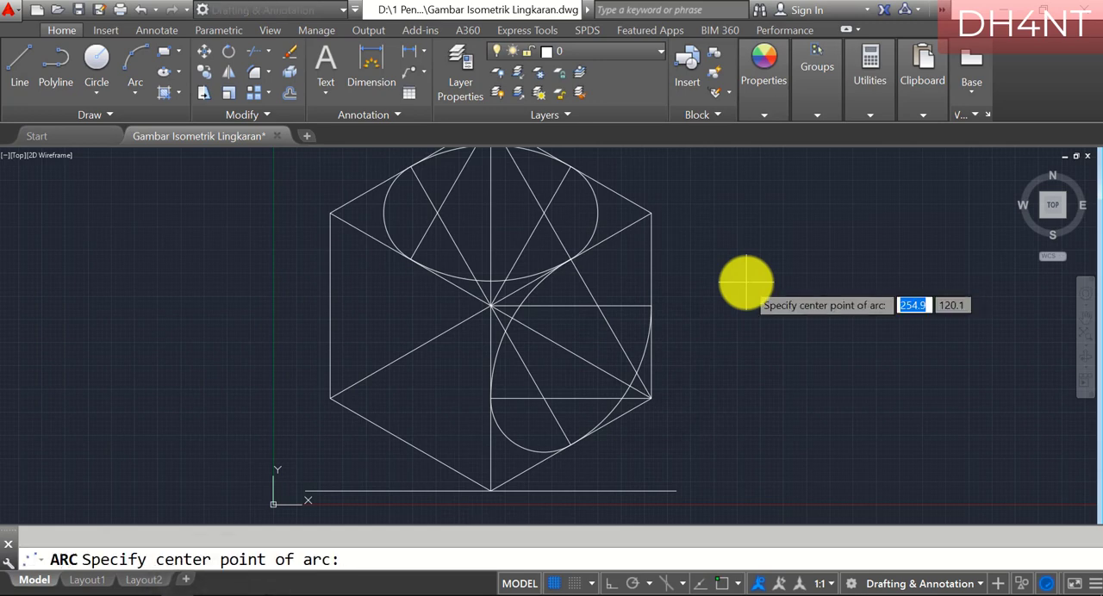
left_click(598, 301)
type("endp")
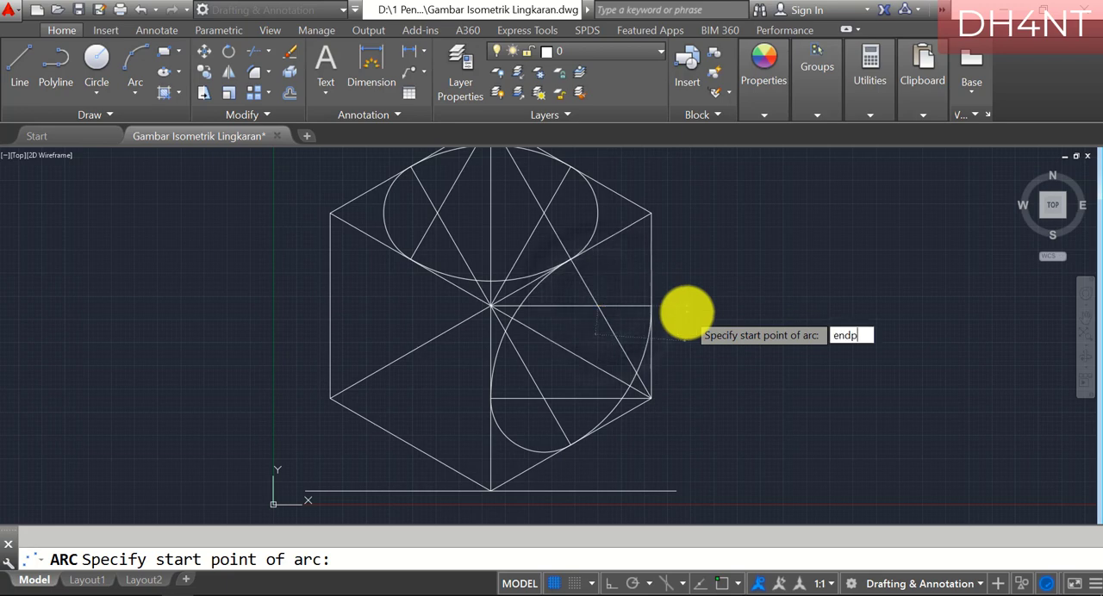
left_click(652, 306)
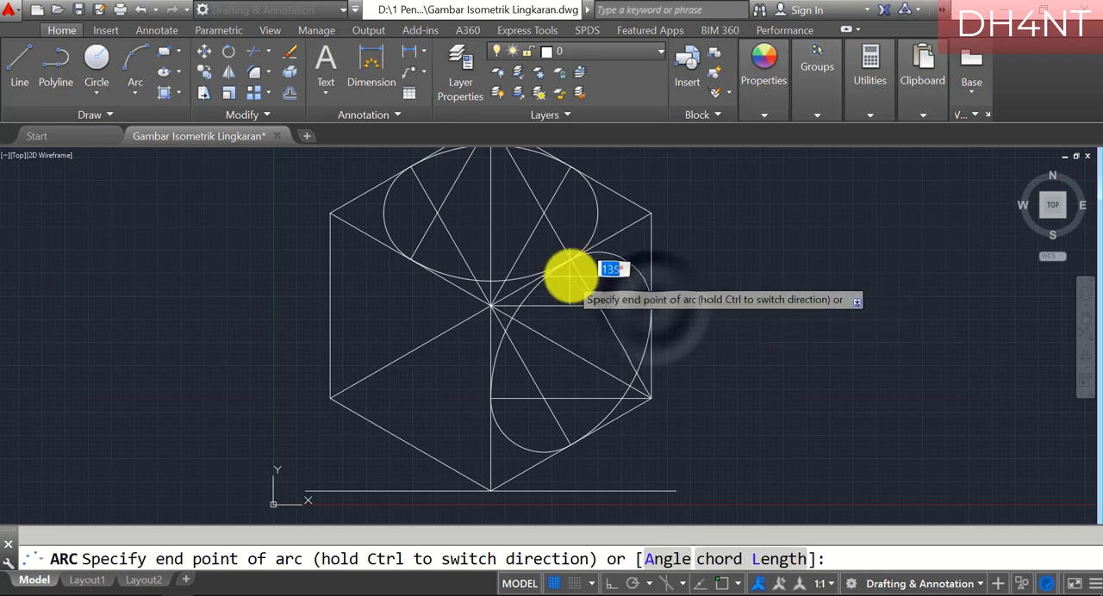
key("Return")
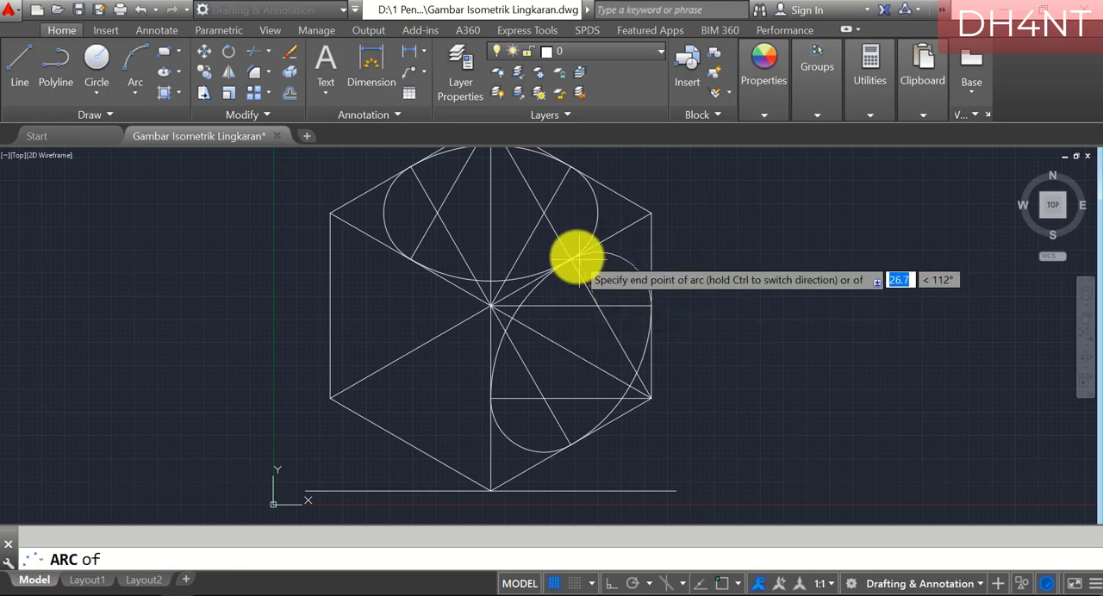
left_click(565, 260)
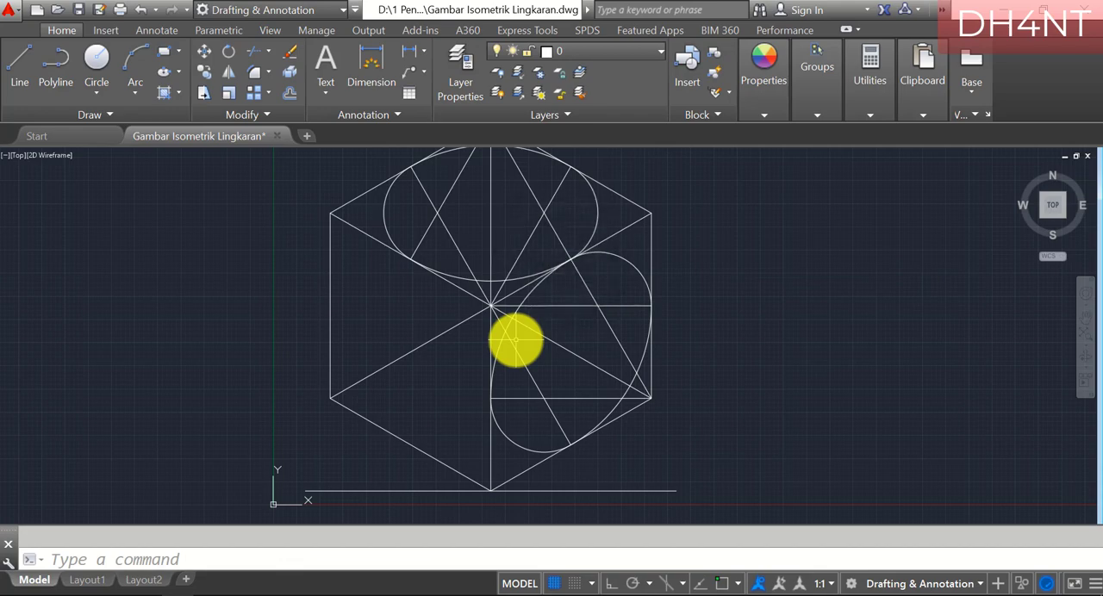
Switch to the PDF guide, highlight "Print out" and the first evaluation task, and view the exercise drawing on page 12
left_click(205, 595)
scroll(427, 325, "down", 2)
scroll(427, 324, "up", 1)
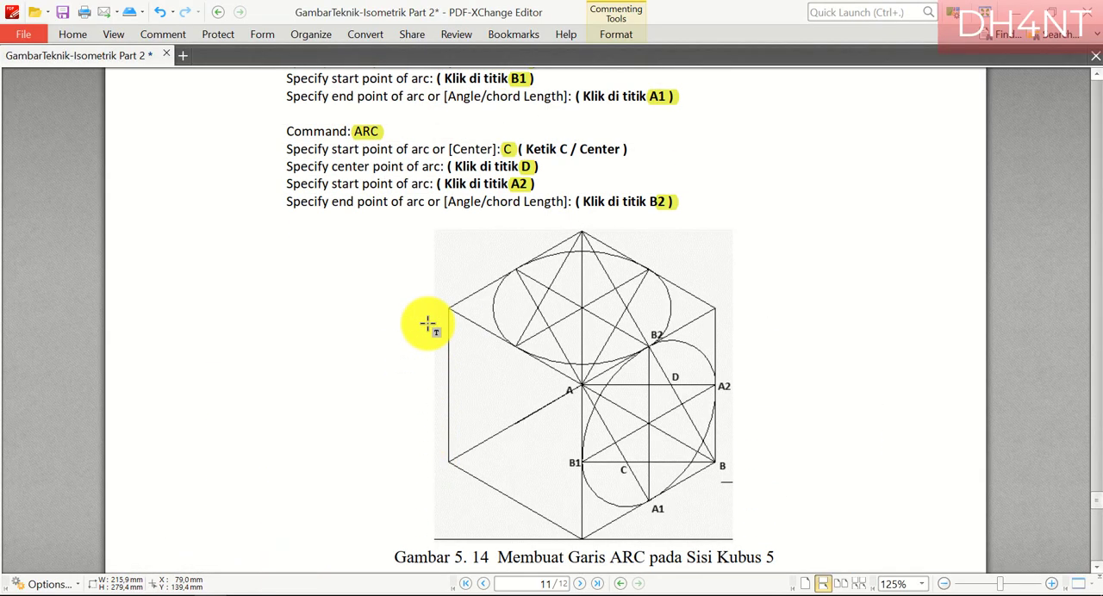
scroll(427, 324, "down", 4)
left_click_drag(368, 300, 441, 303)
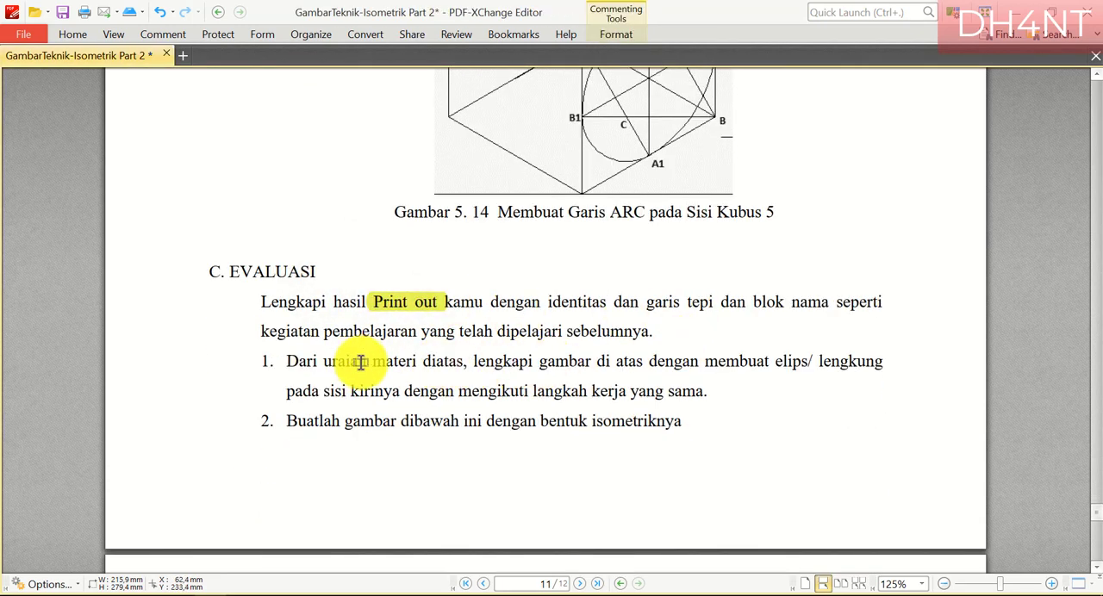
left_click_drag(332, 357, 711, 398)
scroll(534, 379, "down", 1)
scroll(536, 379, "down", 1)
scroll(569, 318, "down", 8)
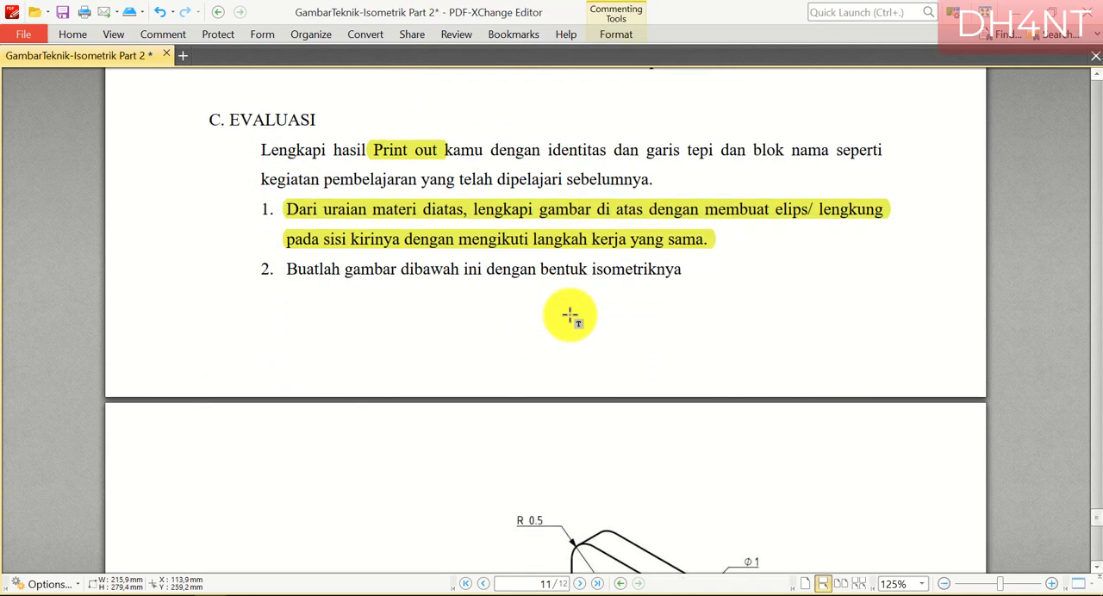
scroll(548, 282, "down", 1)
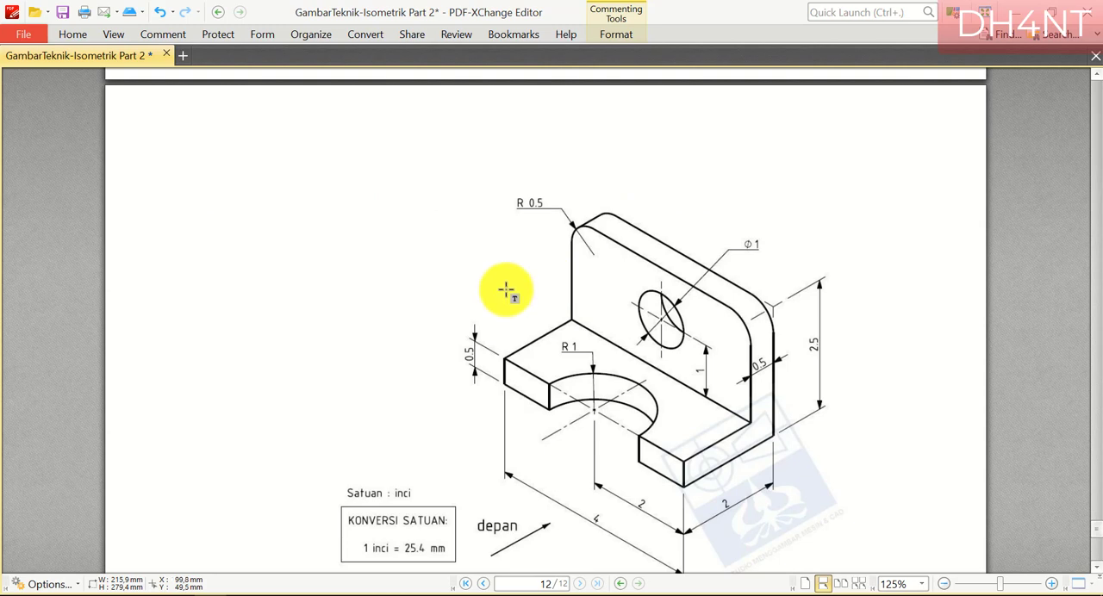
scroll(644, 426, "up", 7)
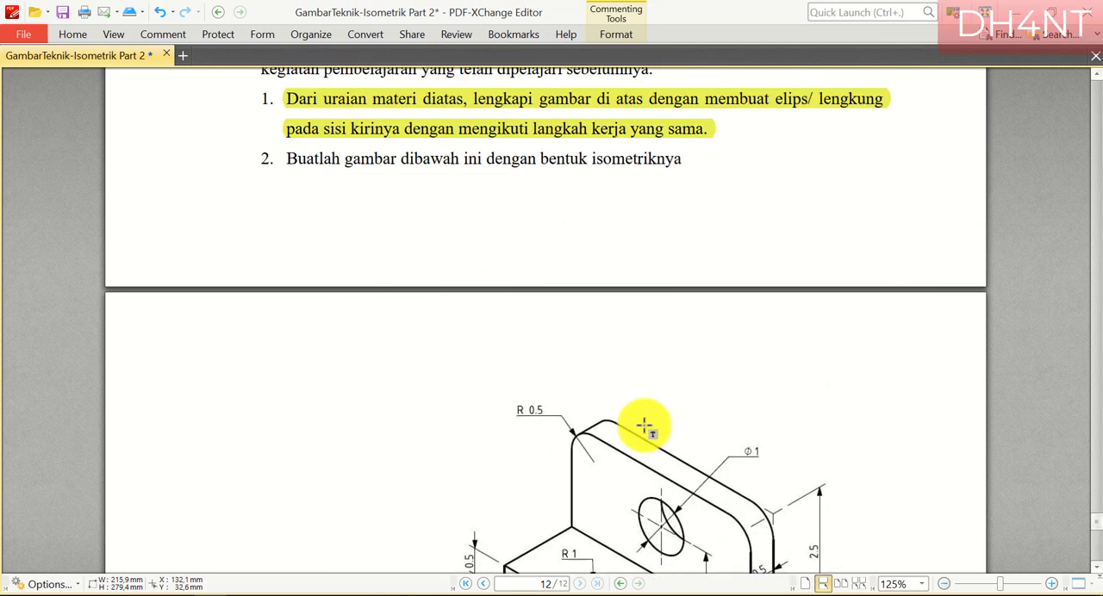
Switch to AutoCAD and draw a helper line from the cube's central vertex to the midpoint of the left face's bottom edge
left_click(195, 594)
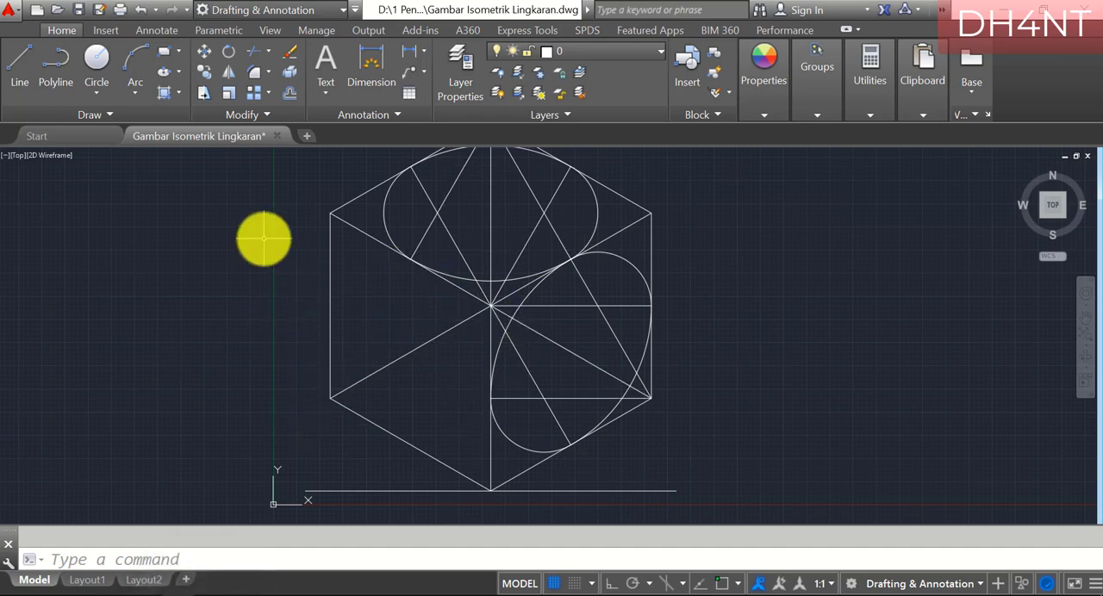
key("l")
key("Return")
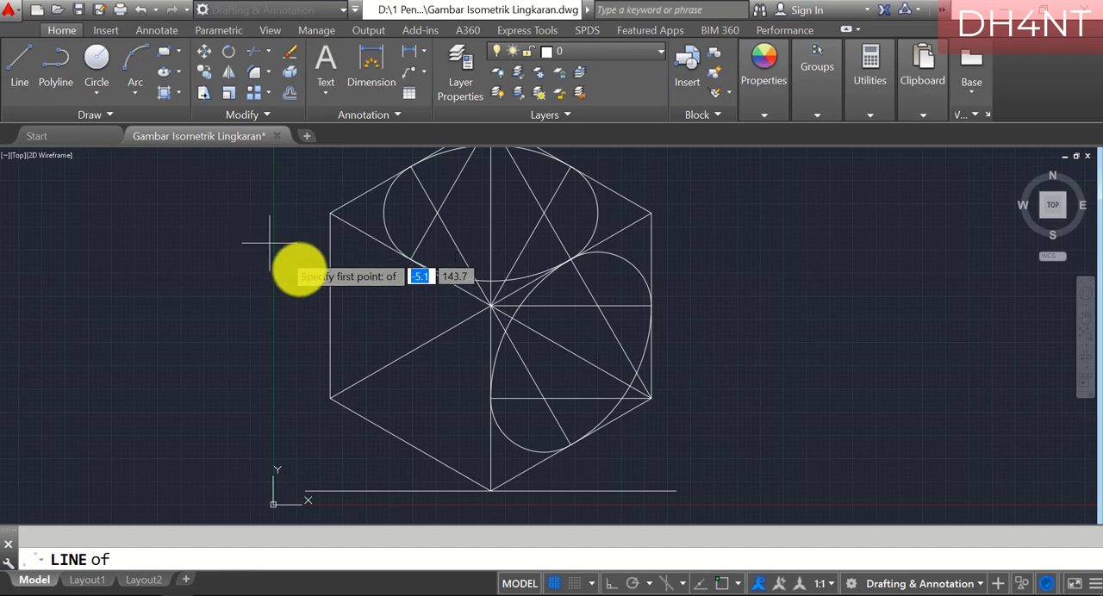
left_click(491, 305)
type("mid")
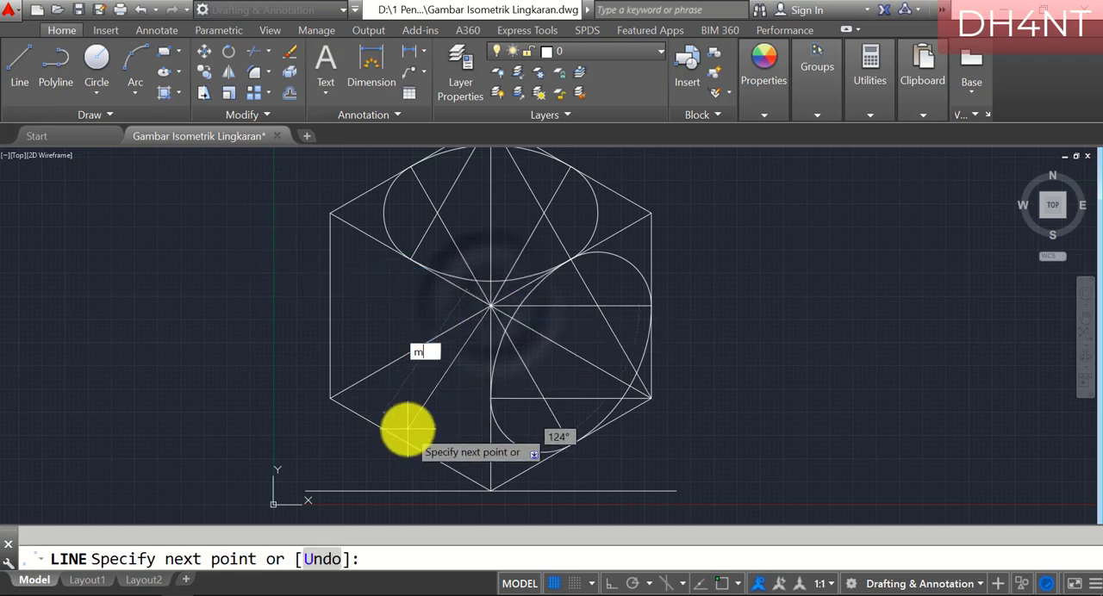
key("Return")
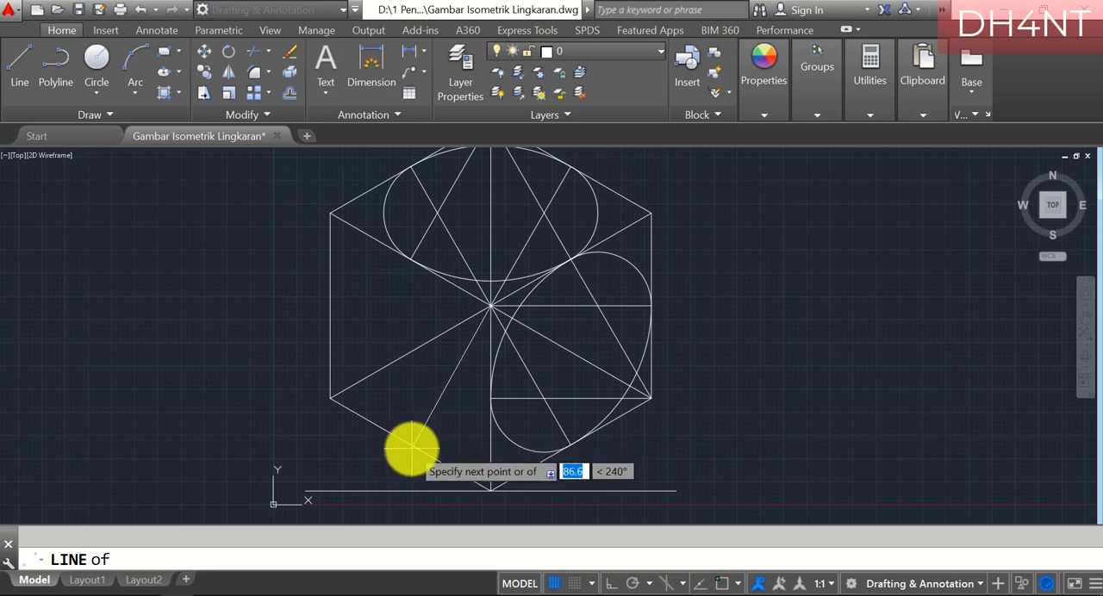
left_click(408, 447)
key("Return")
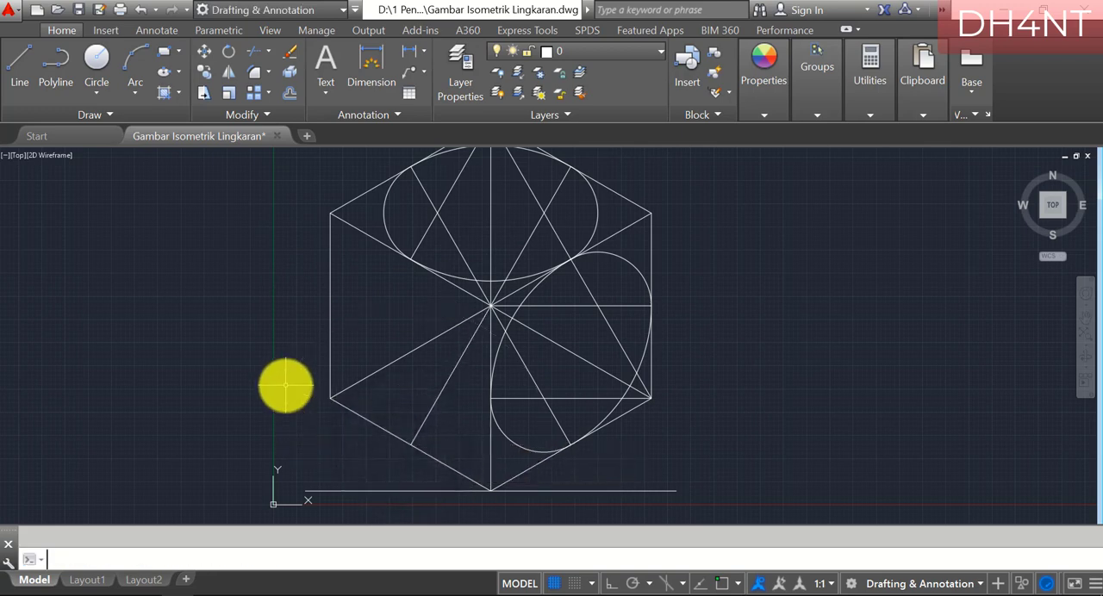
Draw a helper line from the cube's central vertex to the midpoint of the left face's outer vertical edge
type("line")
key("Return")
type("int")
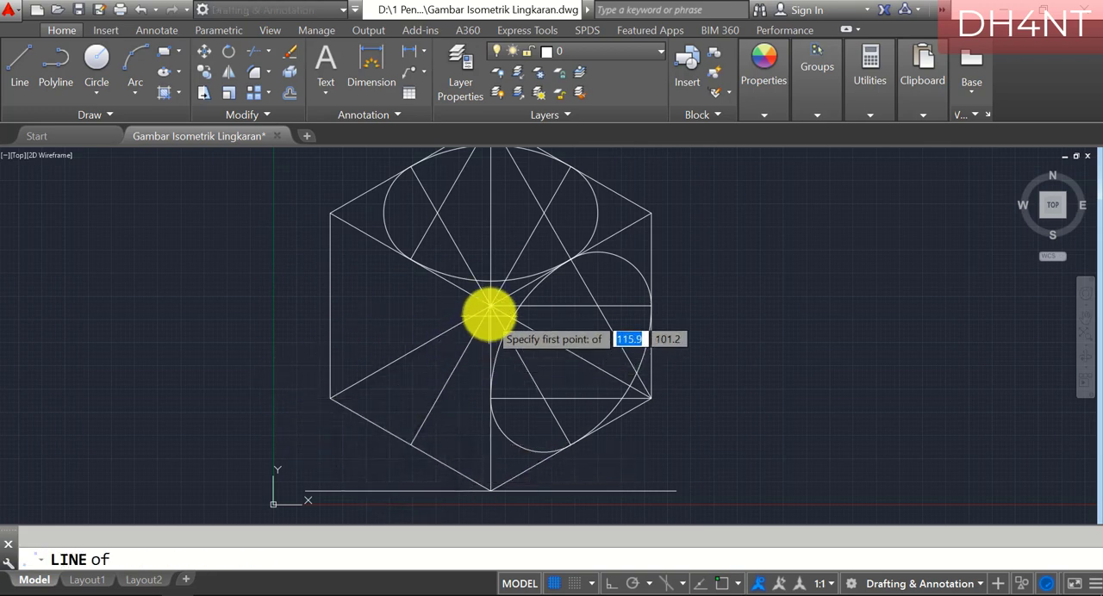
left_click(484, 306)
type("mid")
key("Return")
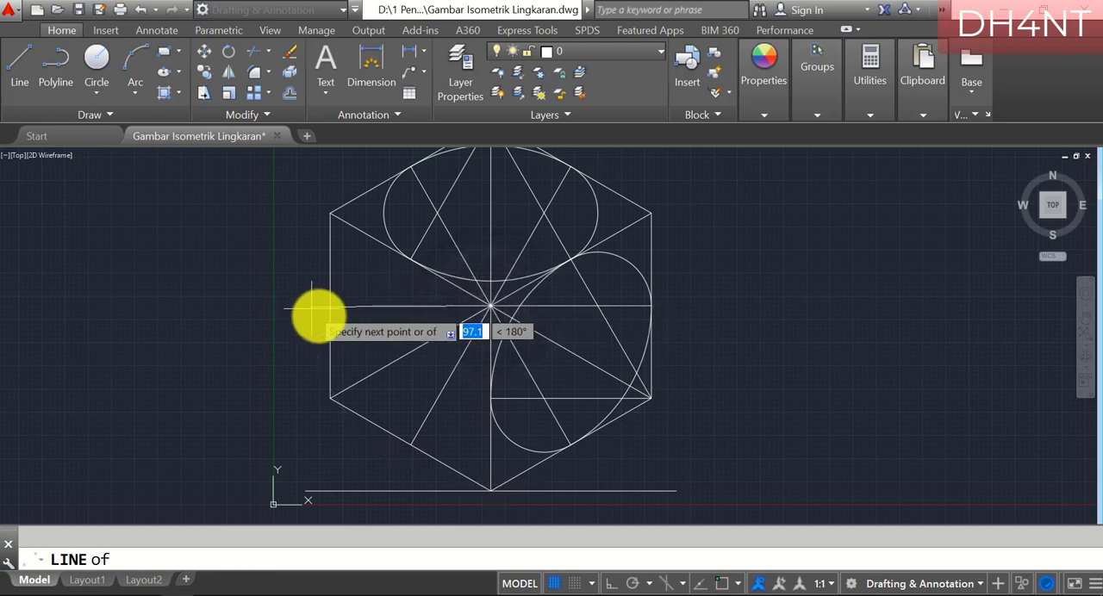
left_click(330, 306)
key("Return")
Draw a helper line from the left face's lower outer corner to the midpoint of its top edge
type("line")
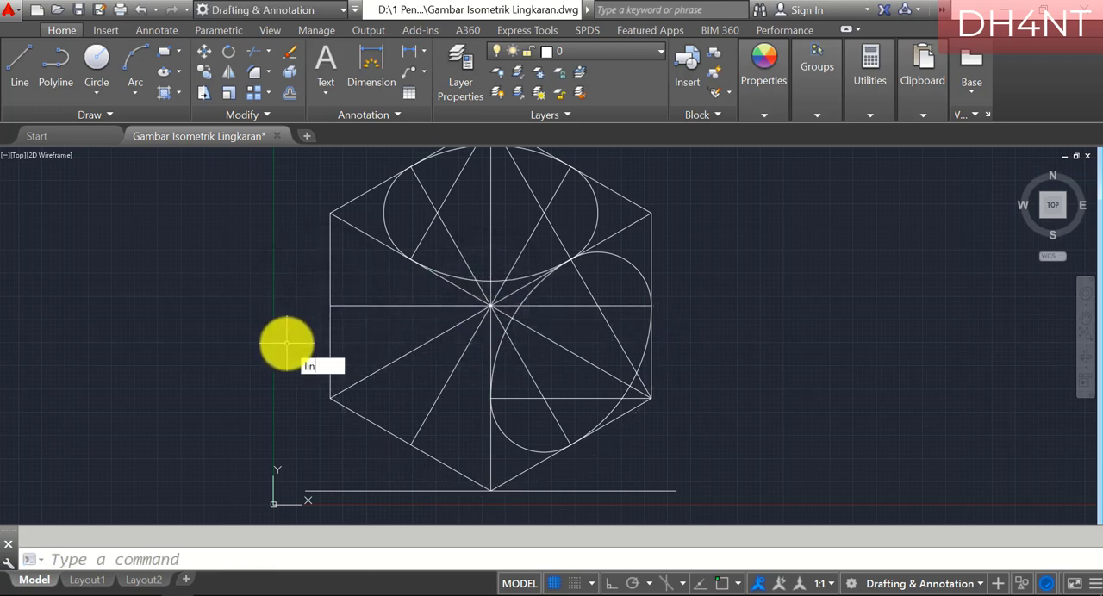
key("Return")
type("m")
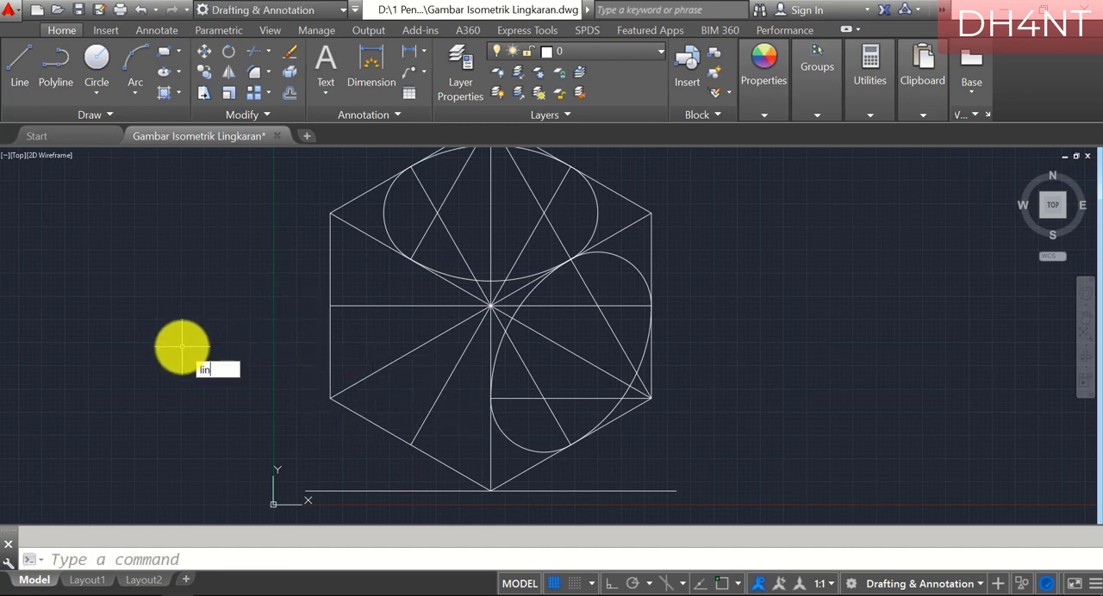
left_click(329, 399)
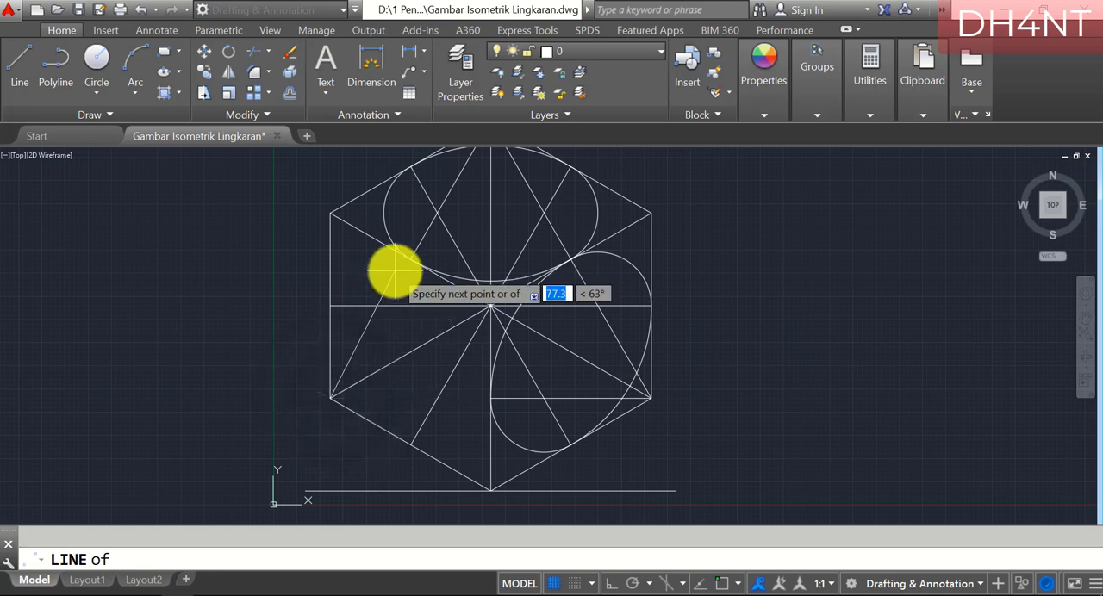
left_click(411, 259)
key("Escape")
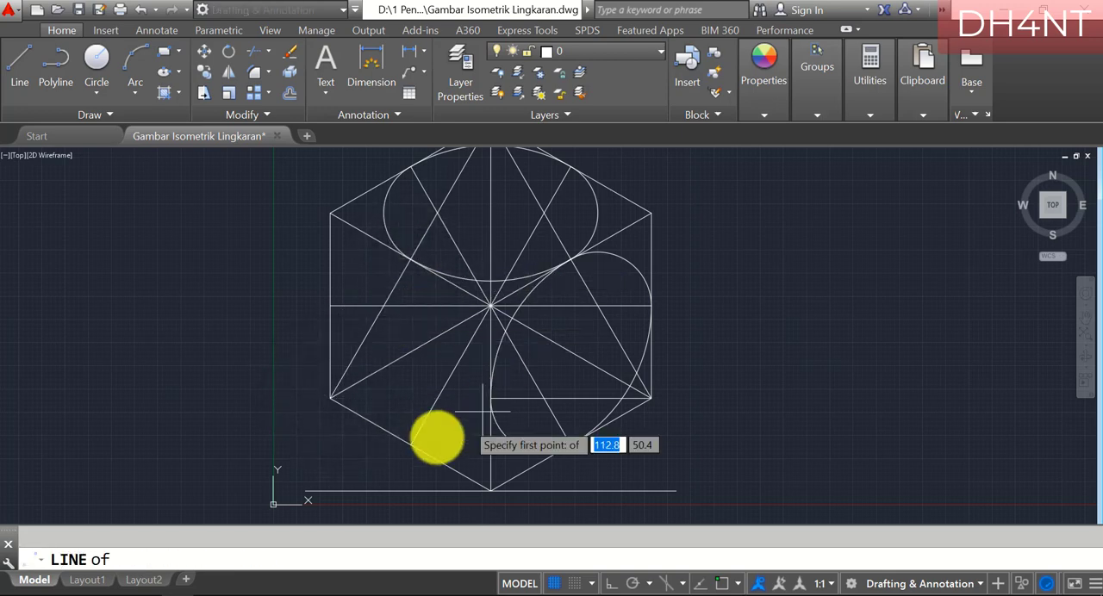
Draw a helper line from the left face's lower outer corner to the midpoint of the central vertical edge
left_click(330, 394)
type("mid")
key("Return")
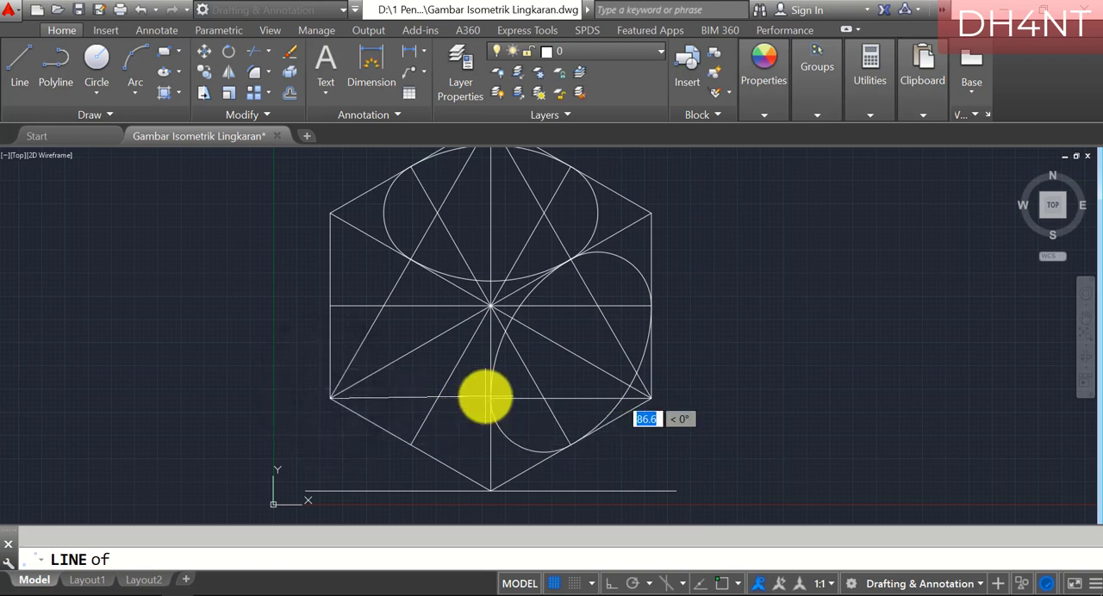
left_click(491, 399)
key("Escape")
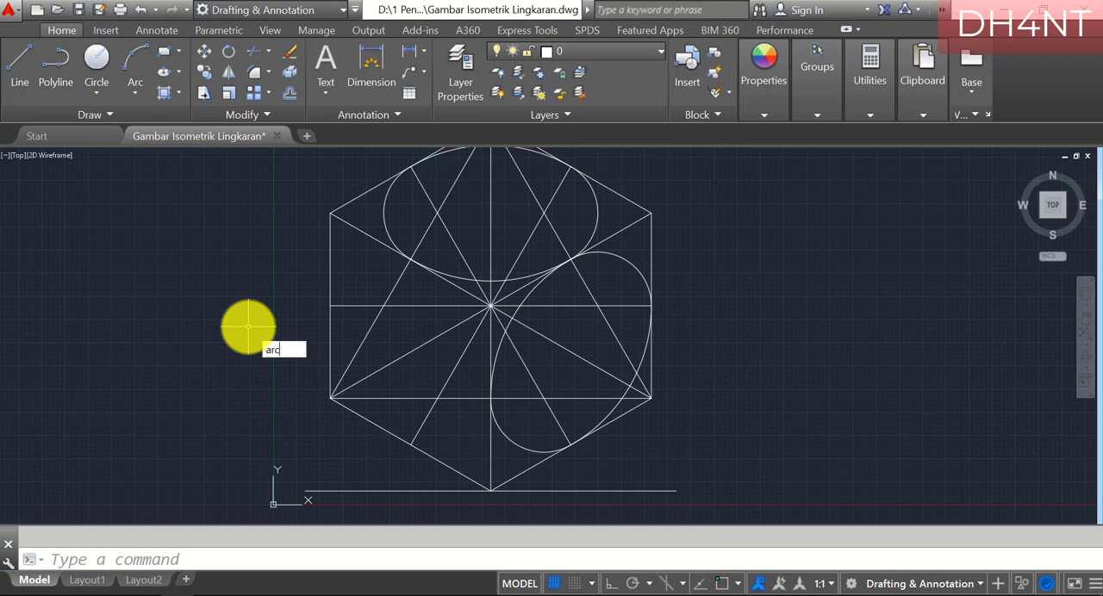
Draw an arc centered on the cube's central vertex, from the left face's outer vertical edge midpoint to its bottom-edge midpoint
key("Return")
type("c")
key("Return")
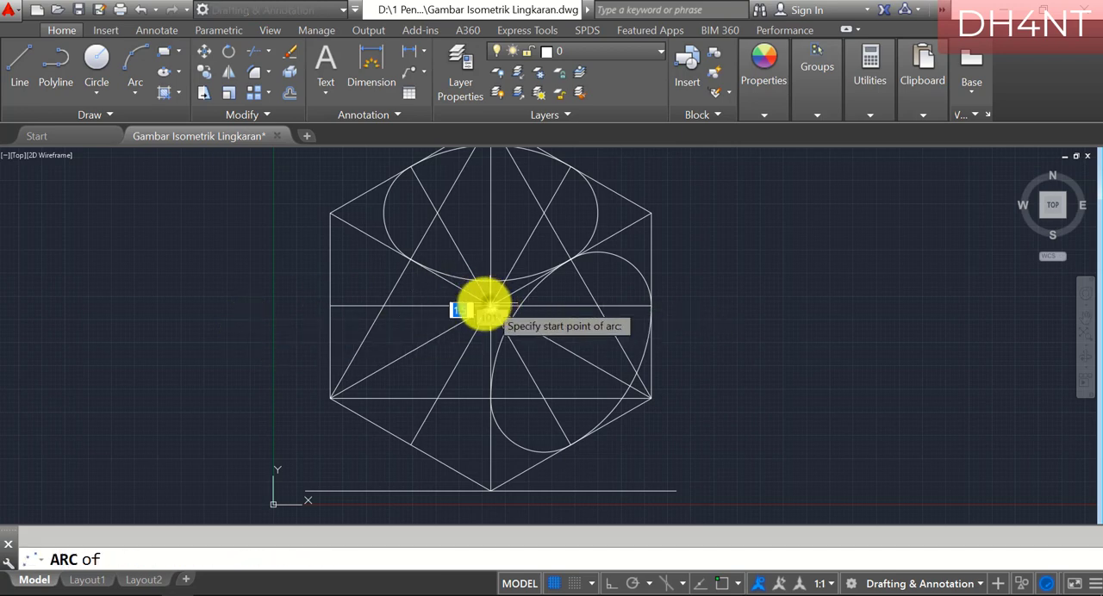
type("endp")
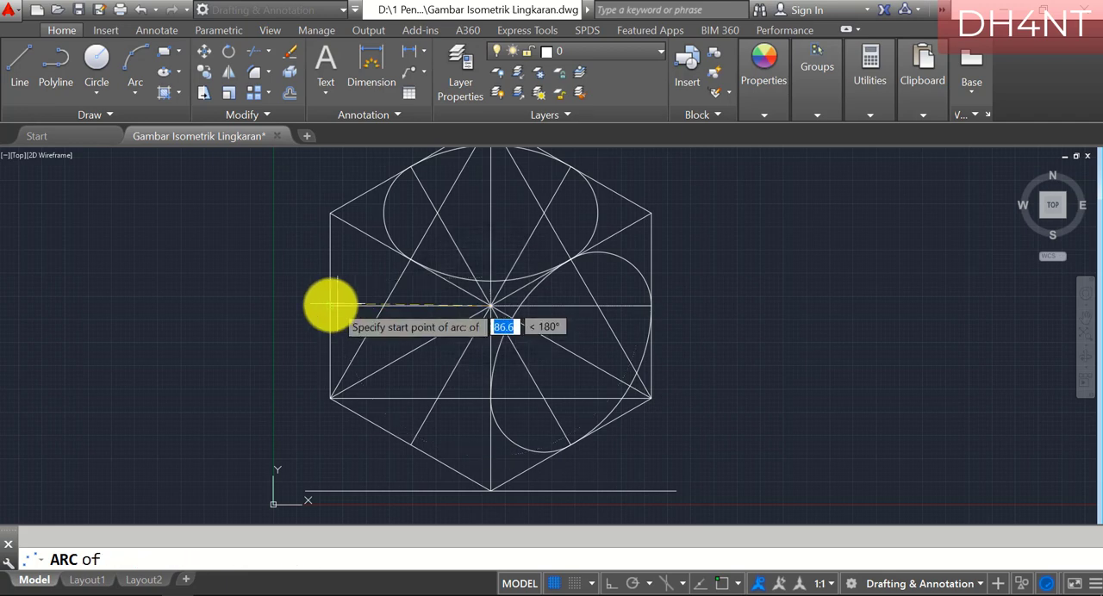
left_click(331, 306)
type("e")
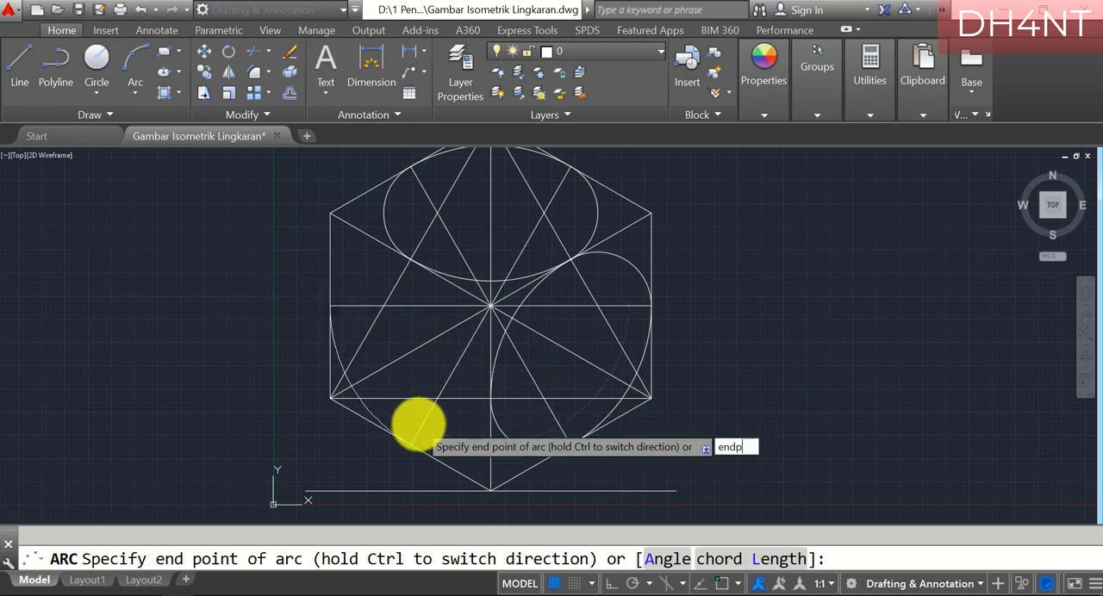
type("ndp")
key("Return")
left_click(413, 443)
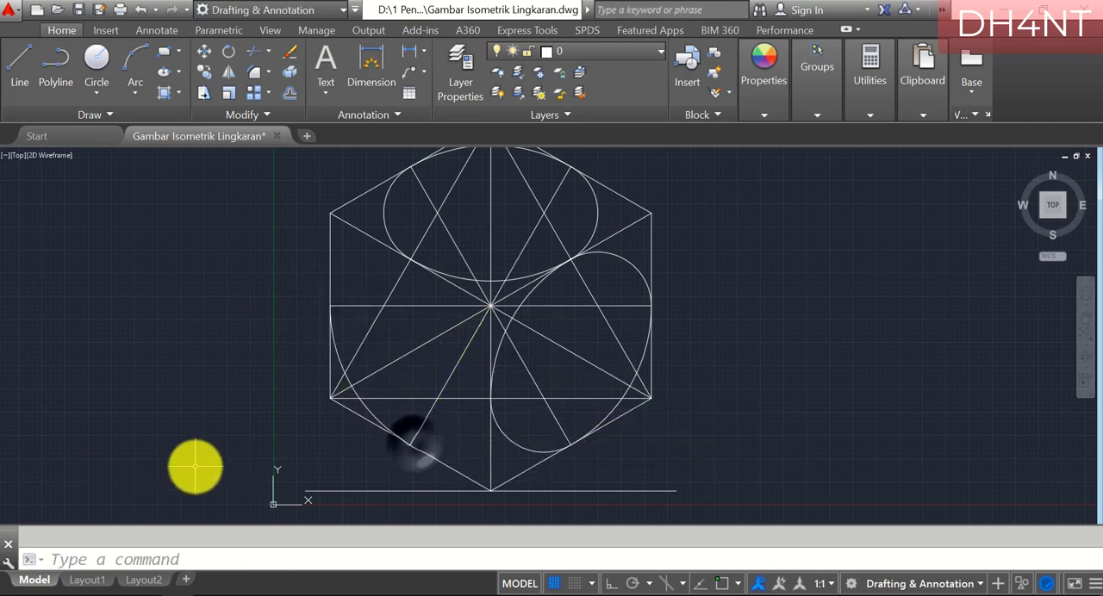
Draw an arc centered on the left face's lower outer corner, from the central vertical edge's midpoint to the face's top-edge midpoint
key("Return")
type("c")
key("Return")
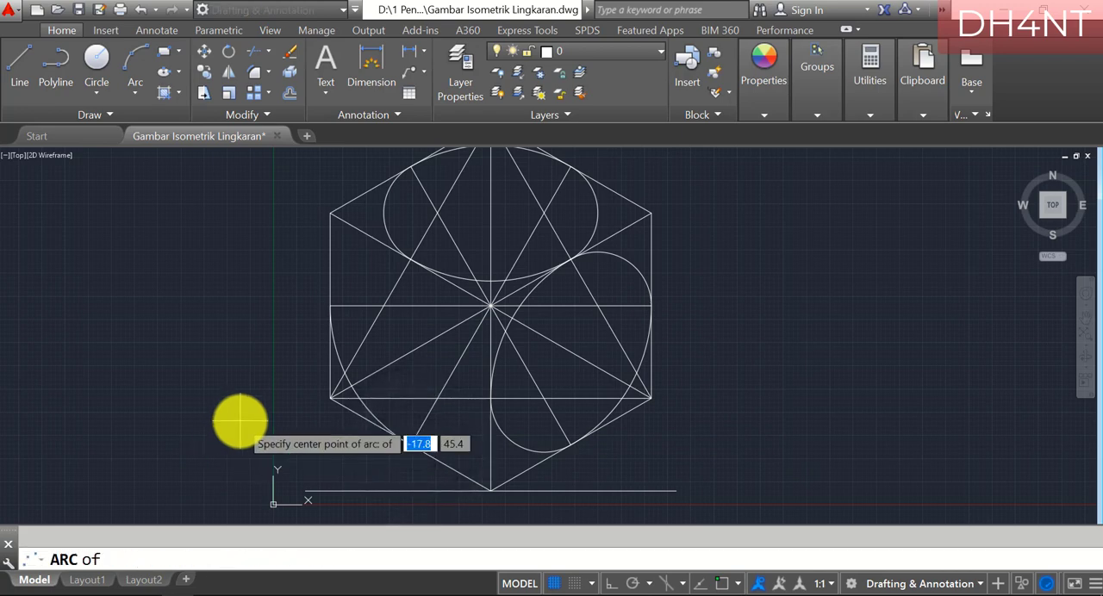
left_click(327, 394)
type("en")
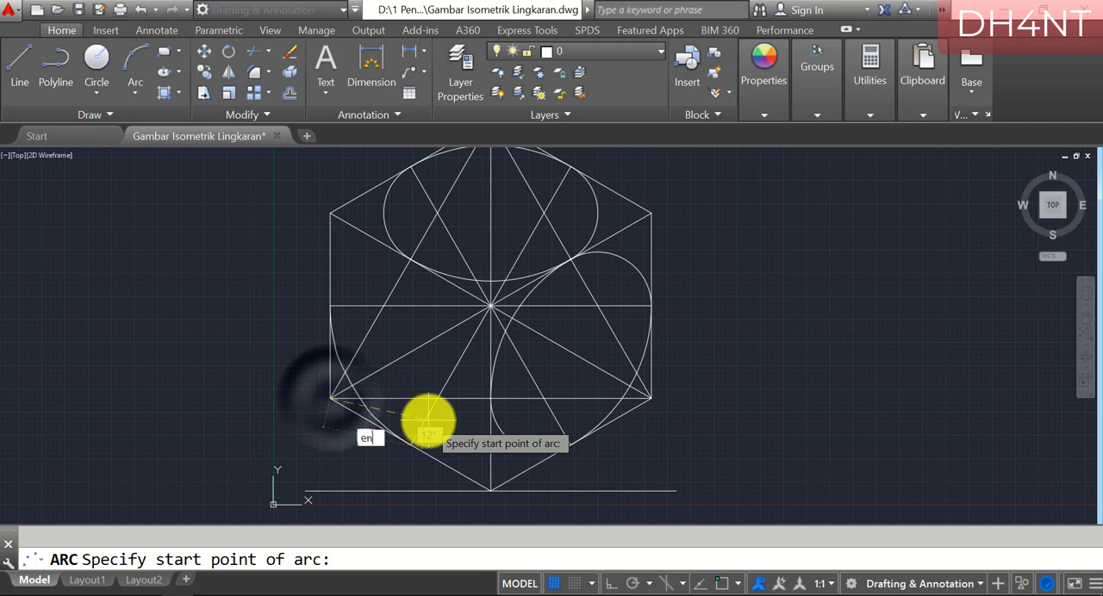
key("Return")
left_click(487, 401)
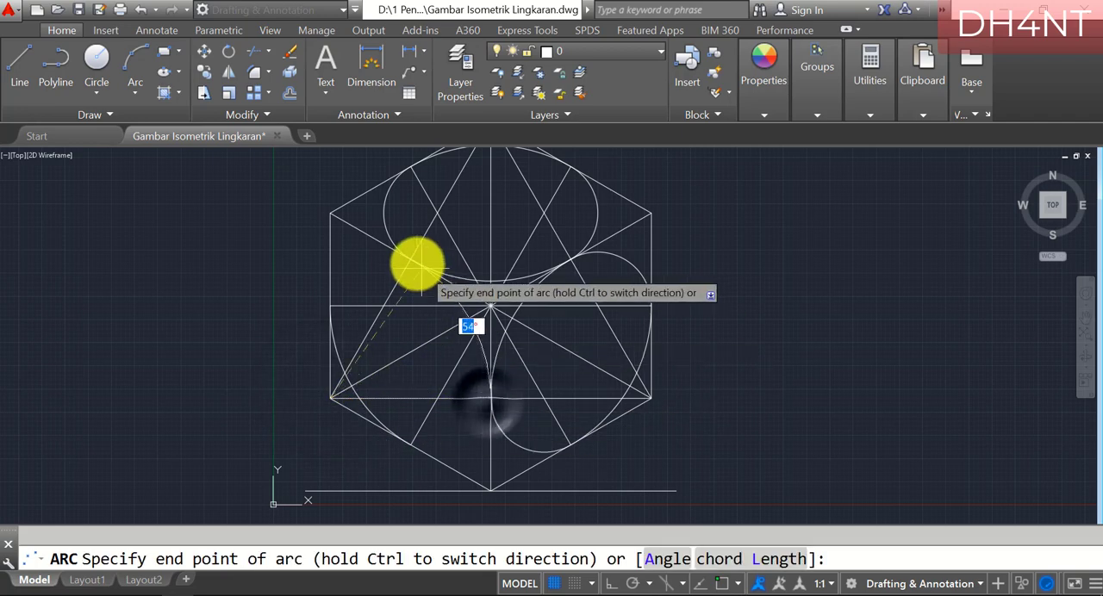
type("e")
left_click(407, 255)
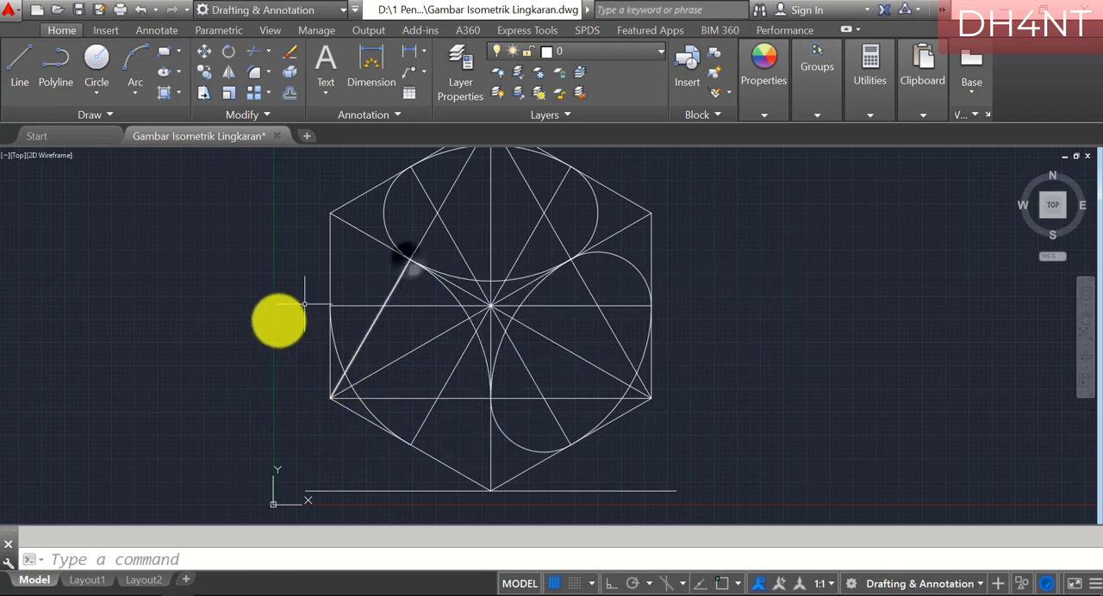
Draw an arc centered on the left face's upper helper-line intersection, from its top-edge midpoint to its outer vertical edge's midpoint
key("Return")
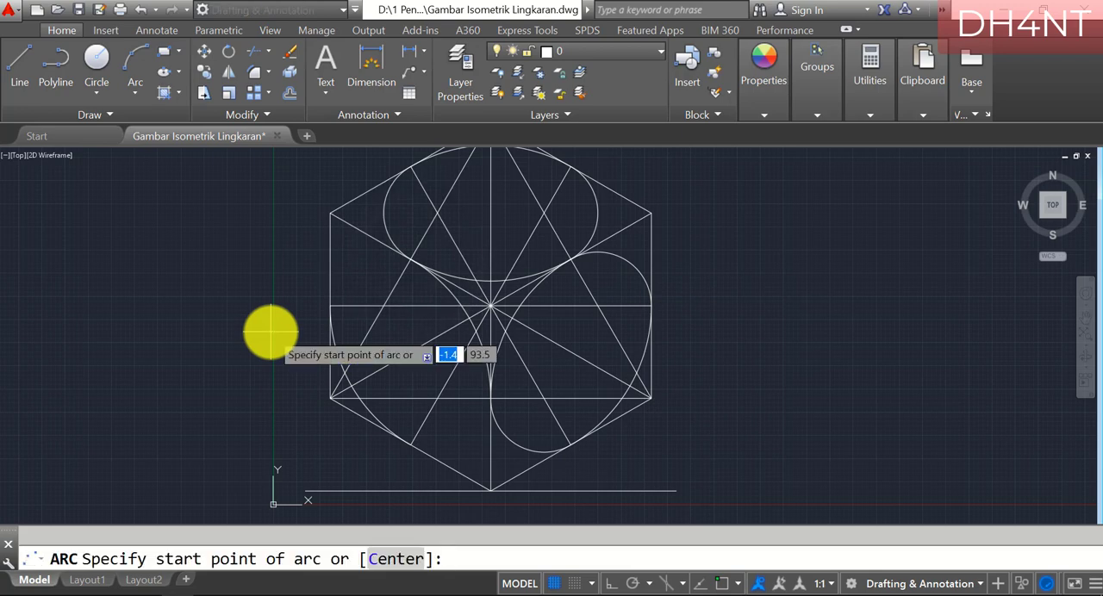
type("c")
key("Return")
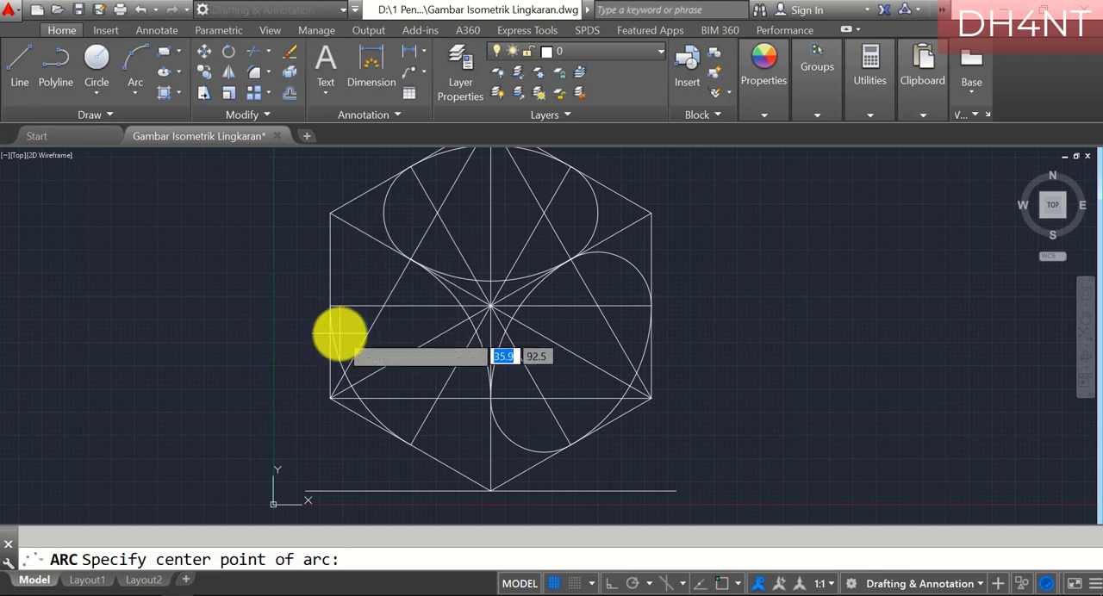
left_click(381, 306)
type("endp")
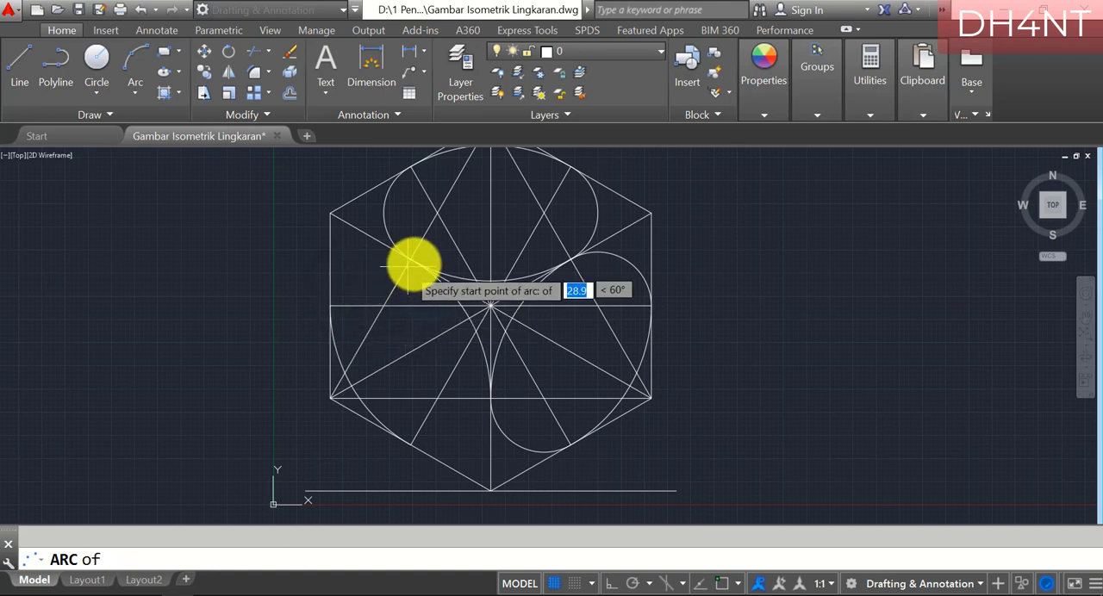
left_click(406, 257)
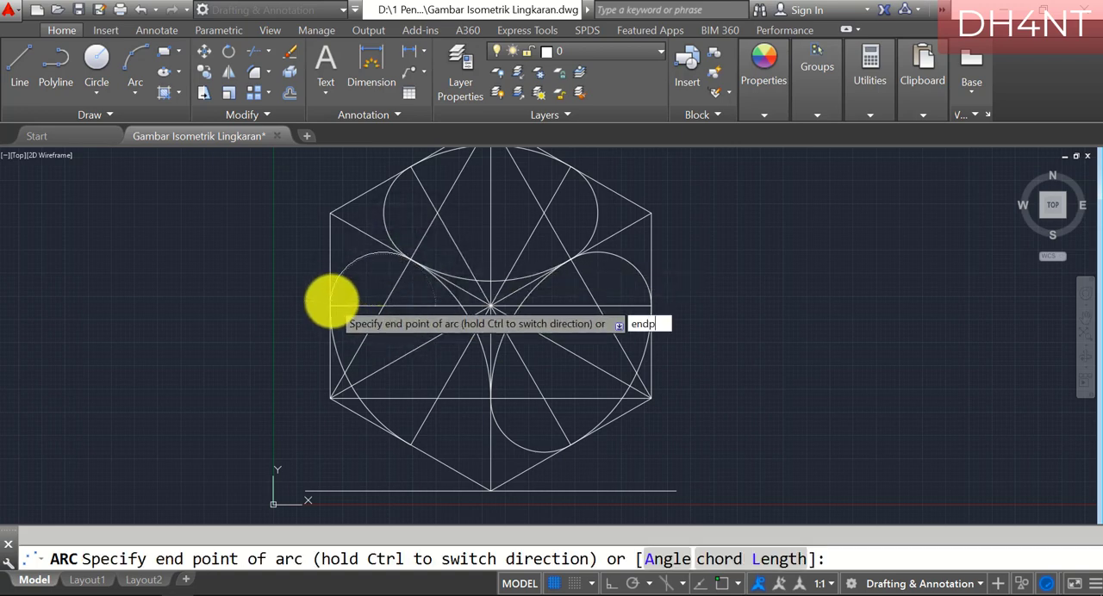
type("endp")
key("Return")
left_click(329, 305)
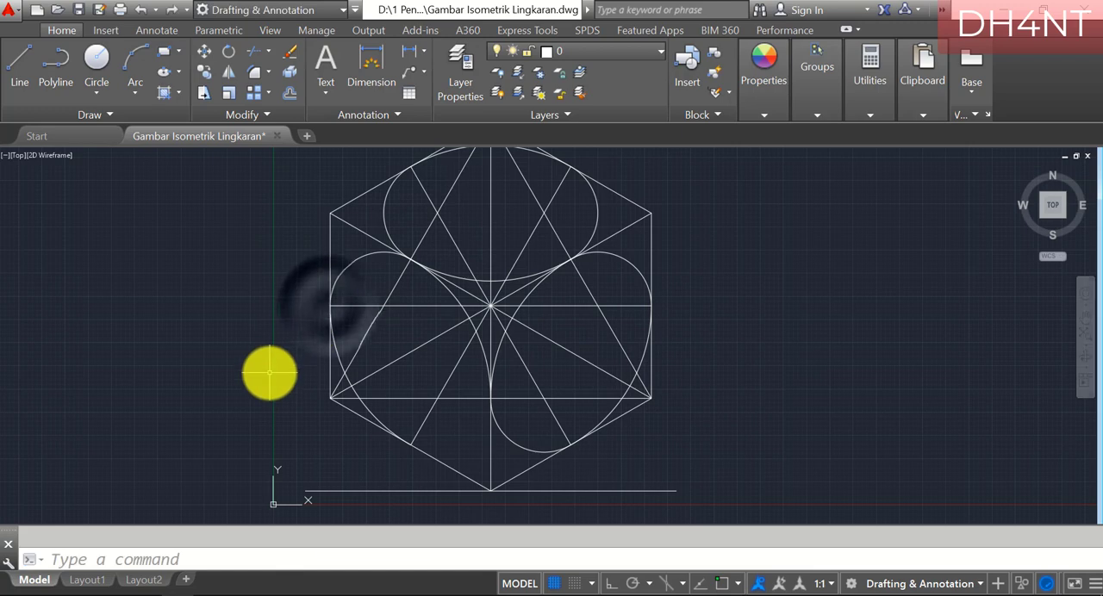
Draw an arc centered on the left face's lower helper-line intersection, from its bottom-edge midpoint to the central vertical edge's midpoint
key("Return")
type("c")
key("Return")
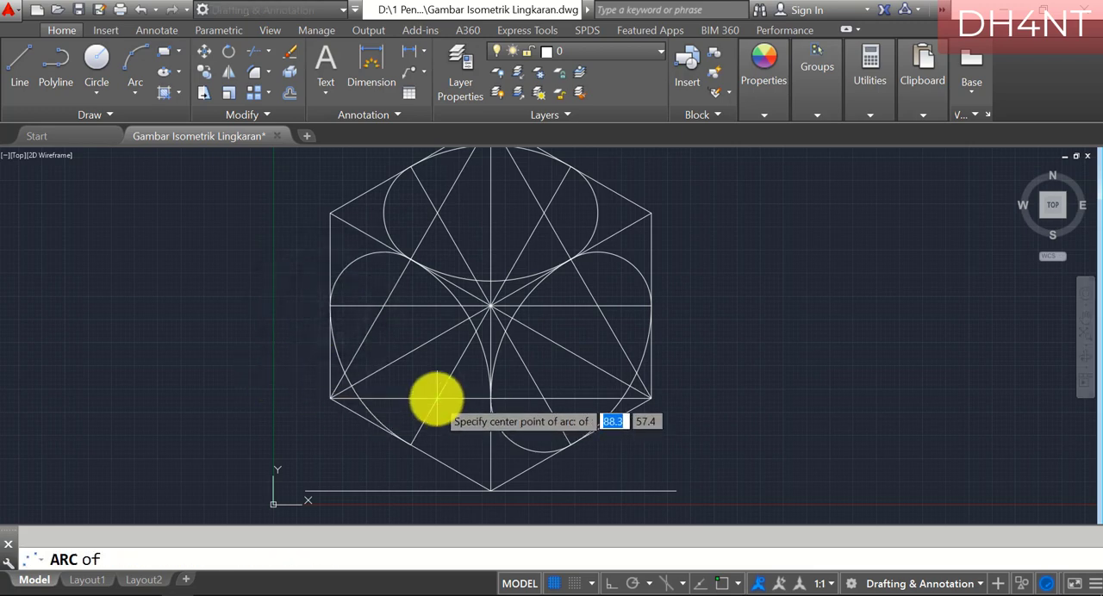
left_click(431, 395)
type("int")
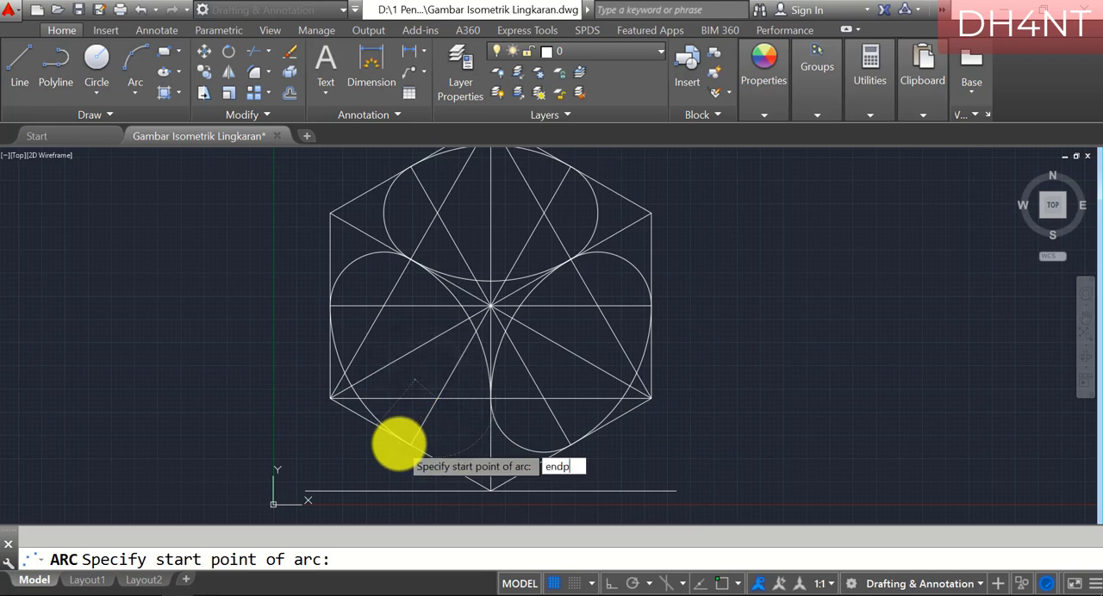
left_click(410, 445)
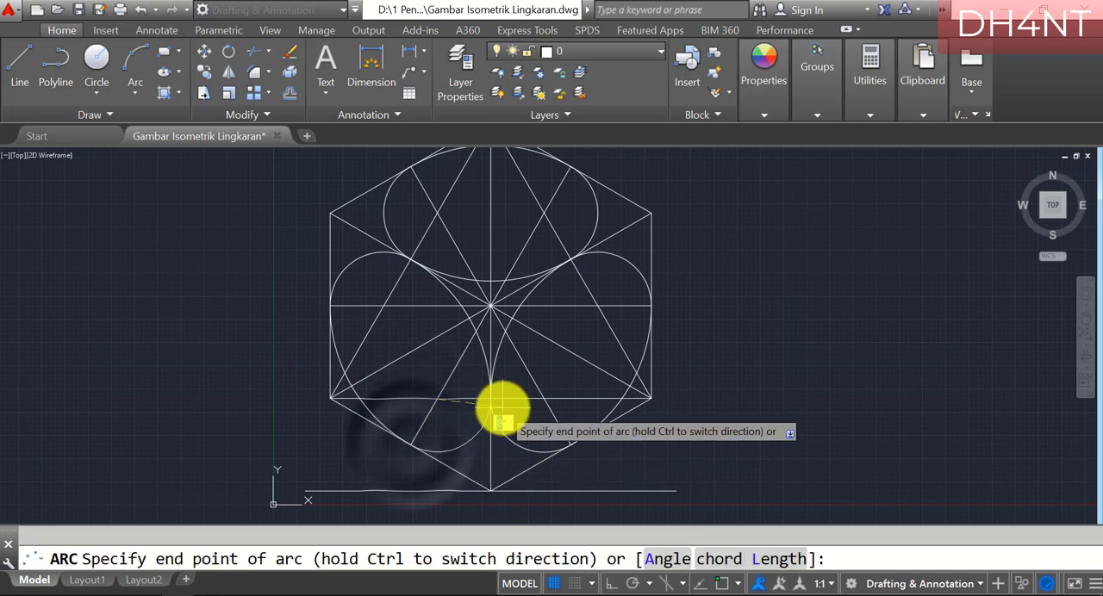
type("int")
key("Return")
left_click(491, 398)
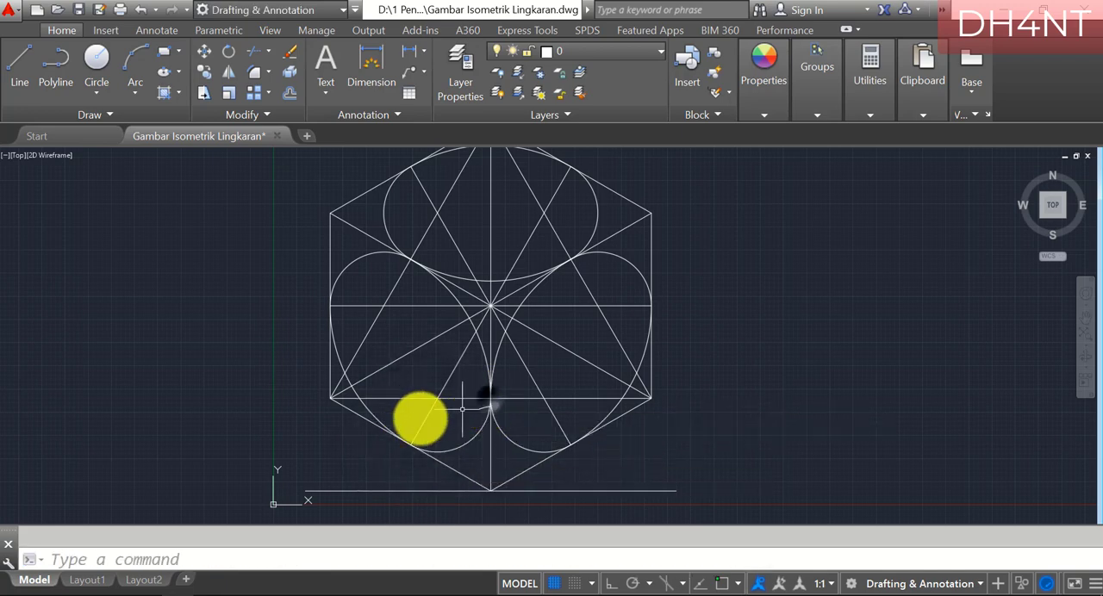
scroll(603, 250, "down", 1)
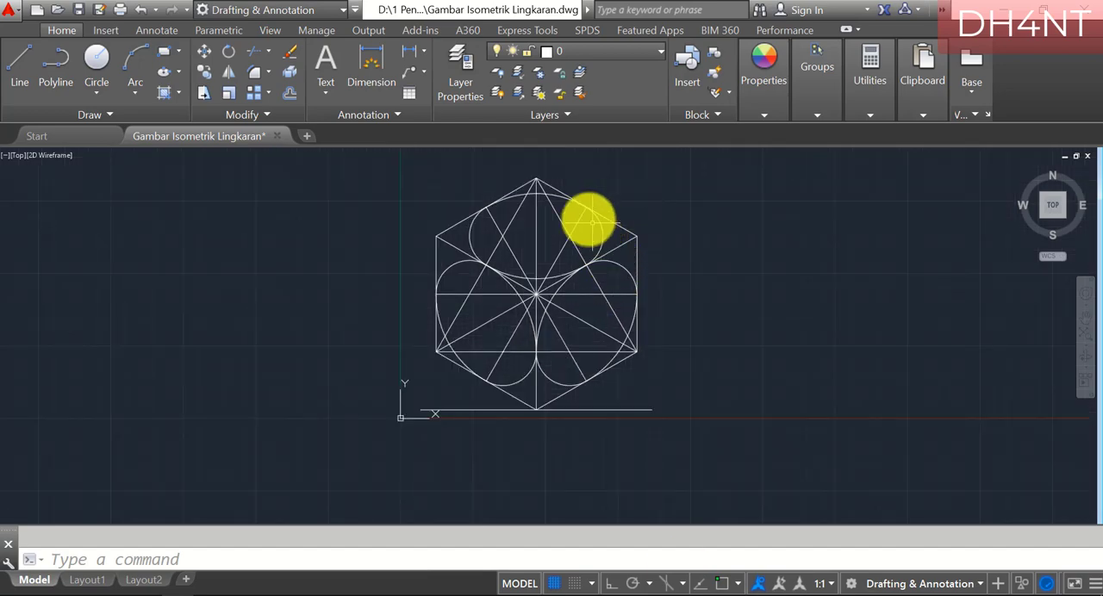